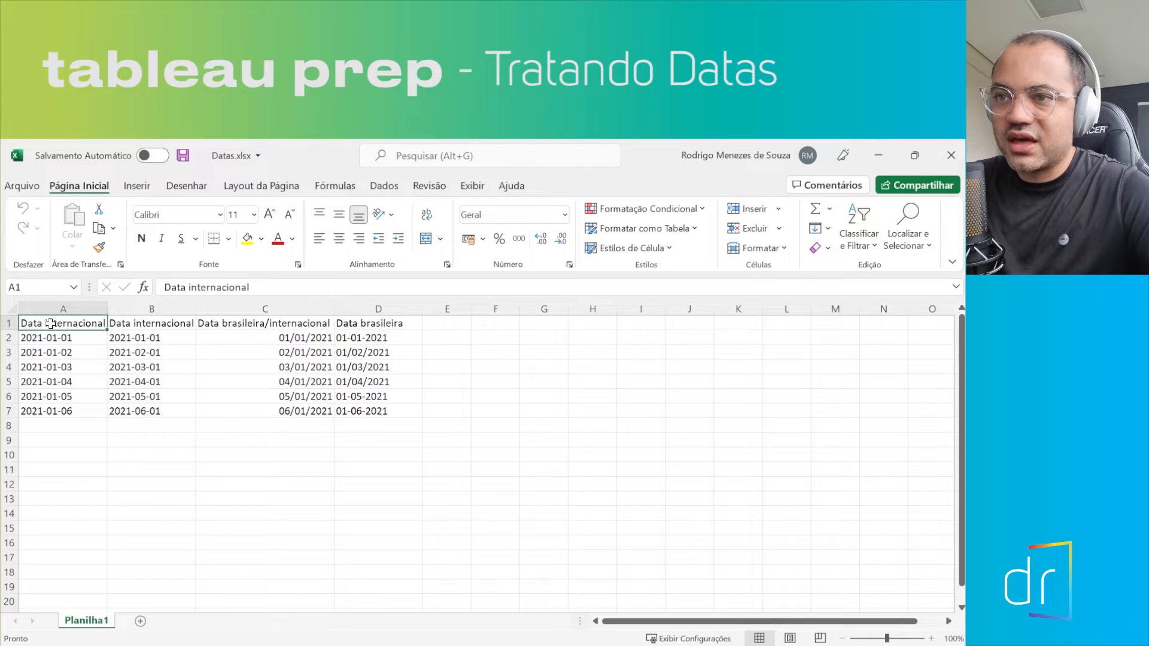
Examine how day and month are written in the first Data internacional column, cells A2 to A7
{"action": "left_click", "coordinate": [57, 341]}
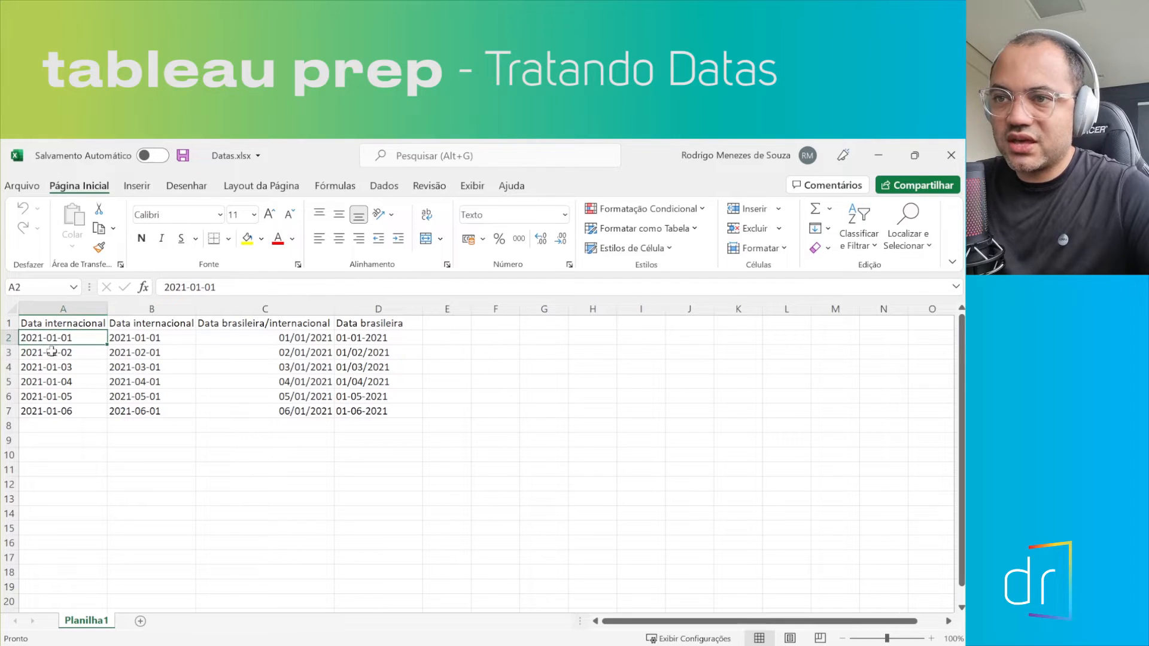
{"action": "left_click", "coordinate": [61, 366]}
{"action": "left_click", "coordinate": [30, 340]}
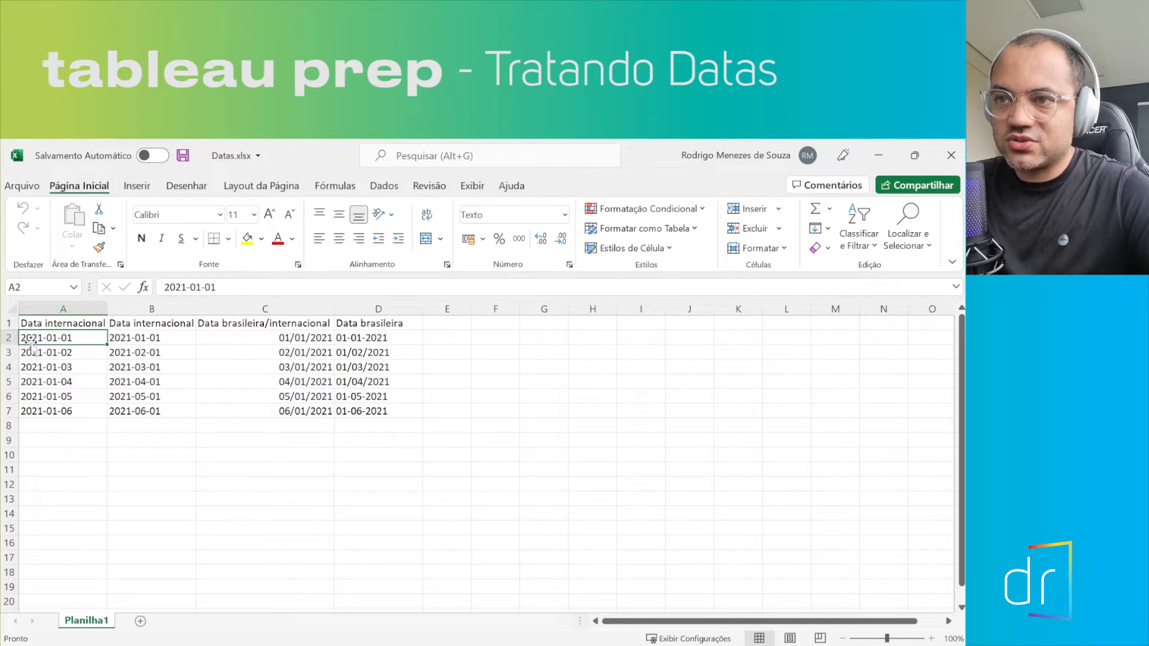
{"action": "double_click", "coordinate": [77, 341]}
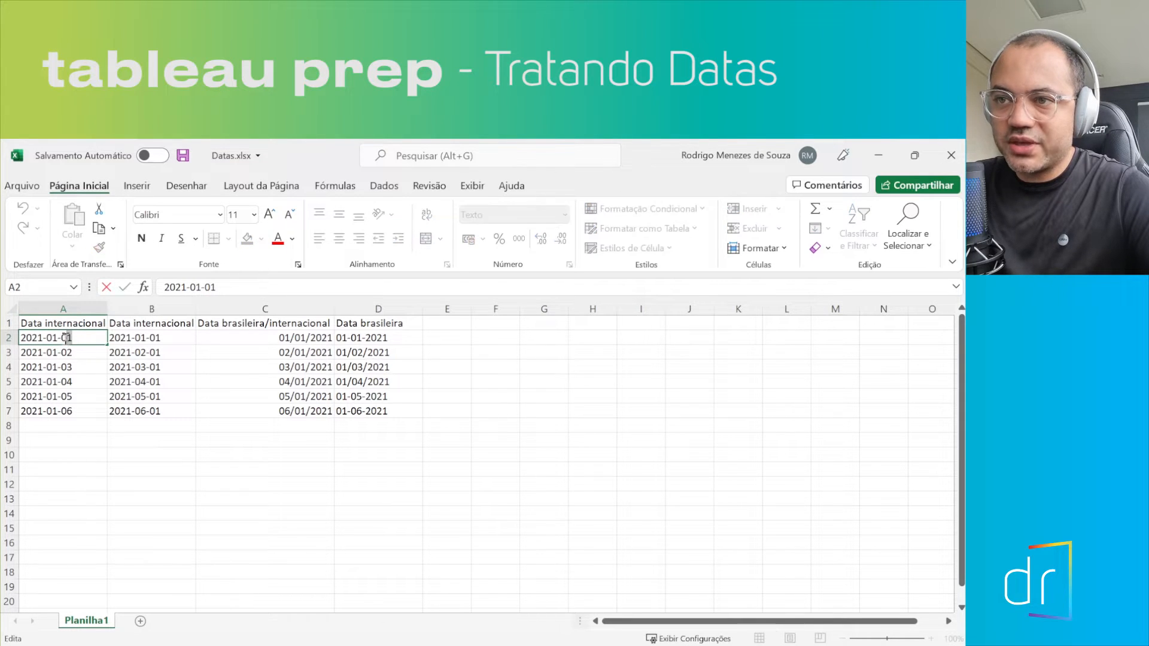
{"action": "left_click", "coordinate": [77, 350]}
{"action": "left_click_drag", "start_coordinate": [78, 352], "coordinate": [61, 352]}
{"action": "double_click", "coordinate": [77, 366]}
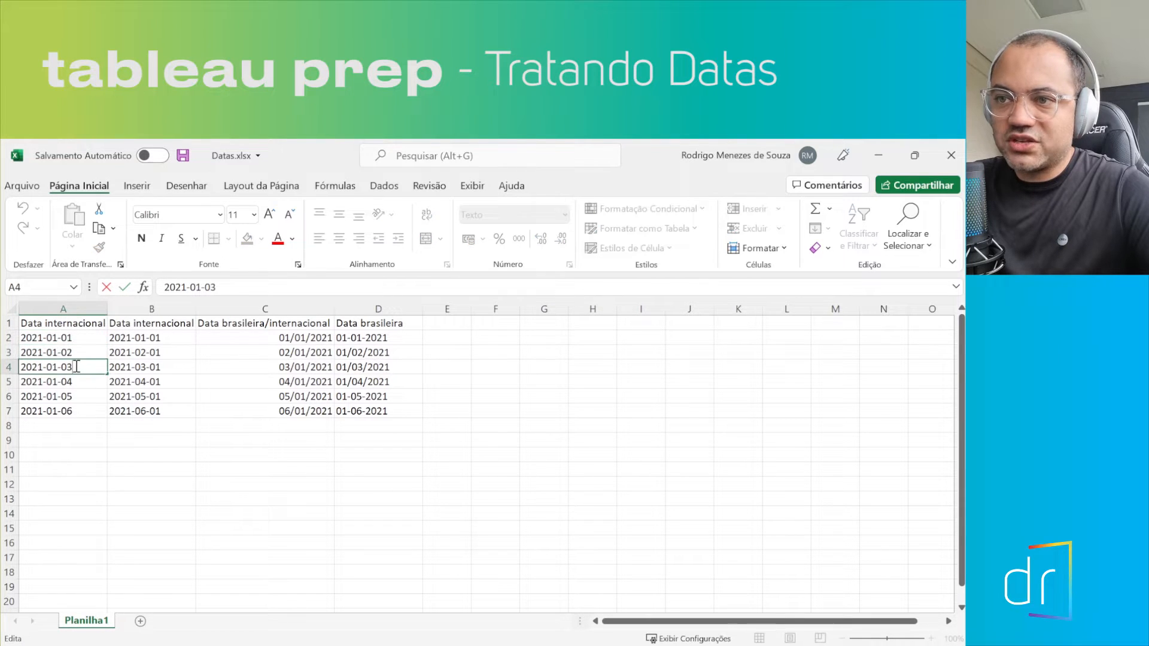
{"action": "left_click_drag", "start_coordinate": [73, 366], "coordinate": [62, 366]}
{"action": "left_click", "coordinate": [67, 384]}
{"action": "left_click", "coordinate": [69, 400]}
{"action": "left_click", "coordinate": [69, 414]}
Widen column B so that its whole header fits
{"action": "left_click", "coordinate": [70, 321]}
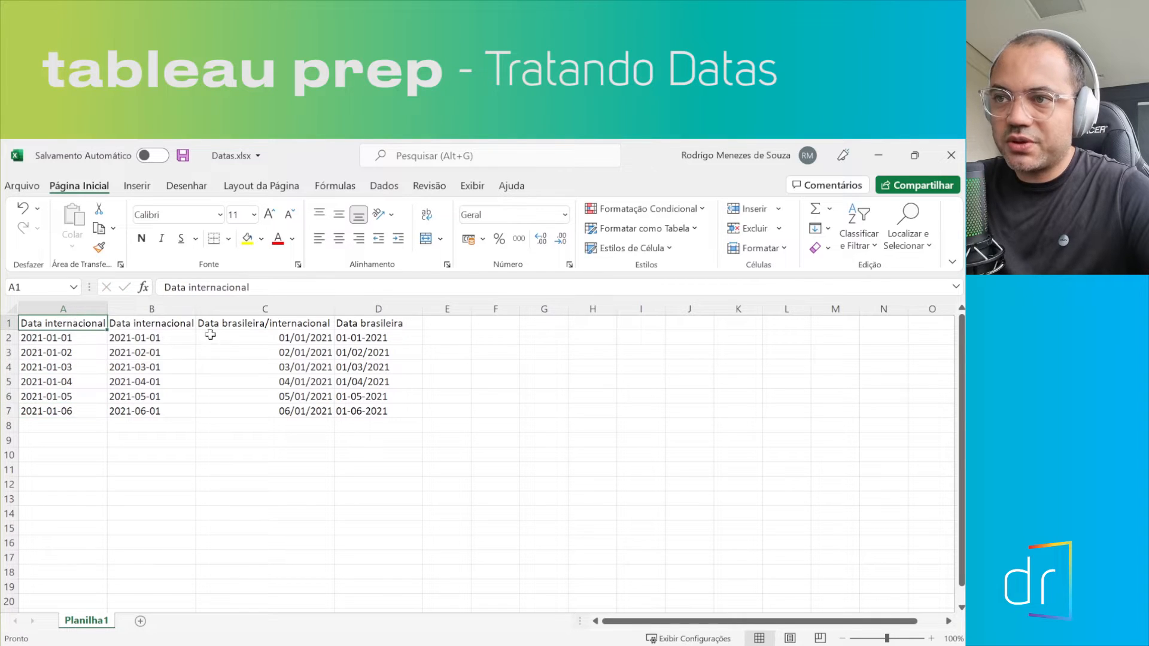
{"action": "left_click", "coordinate": [157, 337]}
{"action": "left_click_drag", "start_coordinate": [196, 309], "coordinate": [229, 317]}
Compare the order of day and month between the Data internacional and Data internacional 2 columns
{"action": "left_click", "coordinate": [74, 339]}
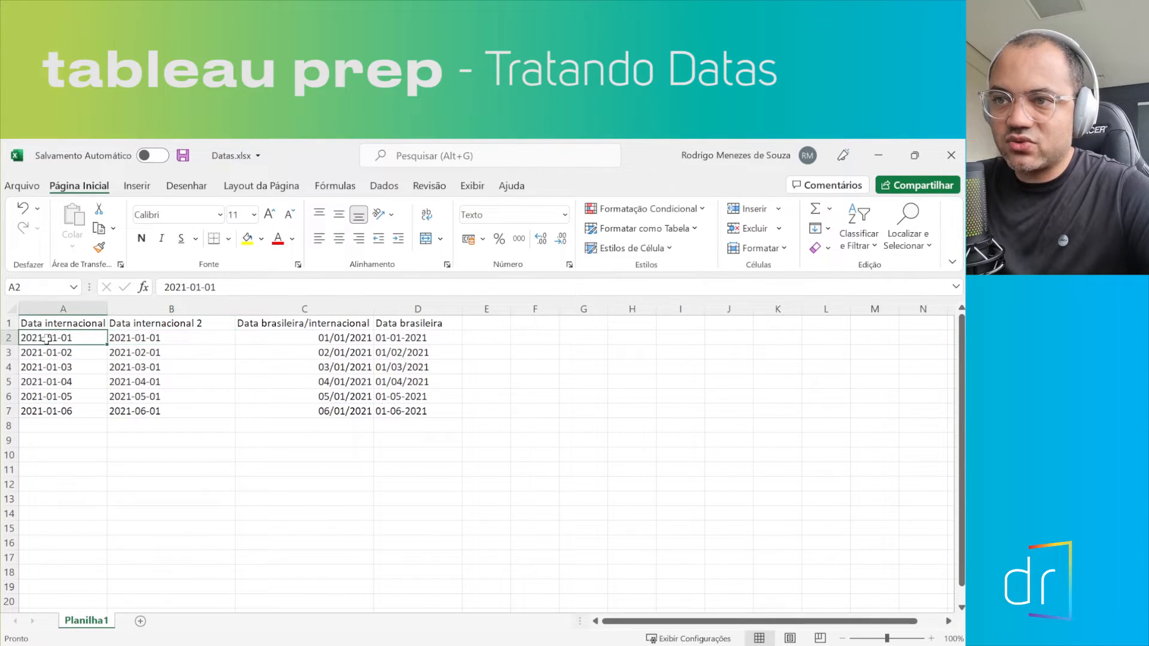
{"action": "left_click", "coordinate": [124, 342]}
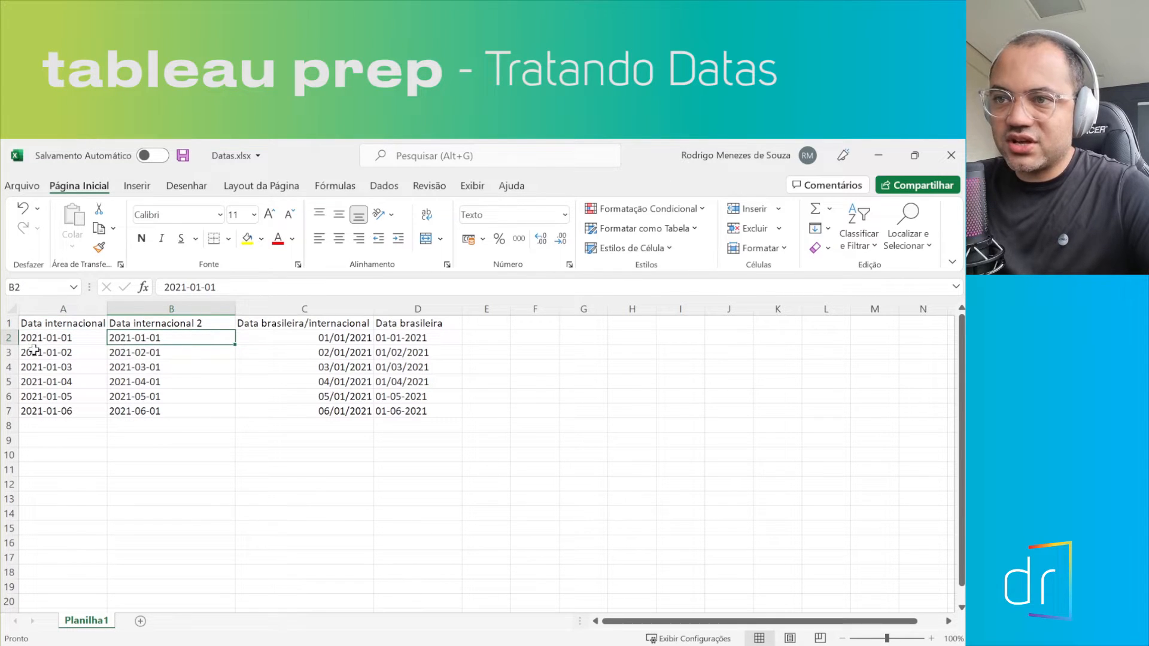
{"action": "left_click", "coordinate": [64, 339]}
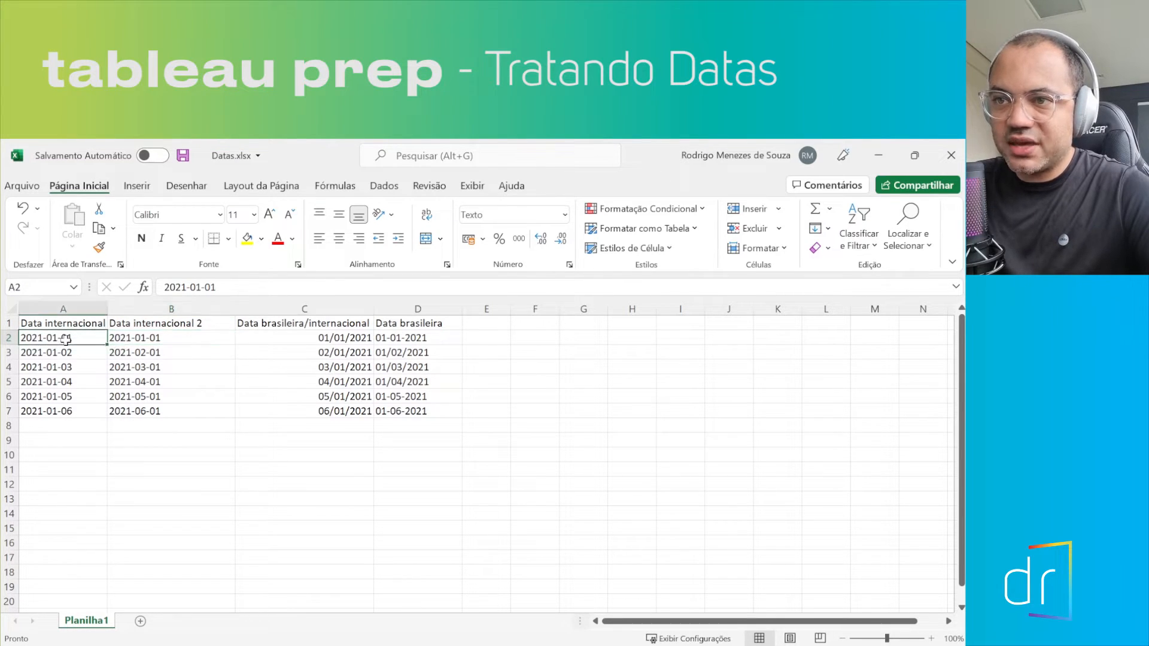
{"action": "left_click", "coordinate": [159, 339]}
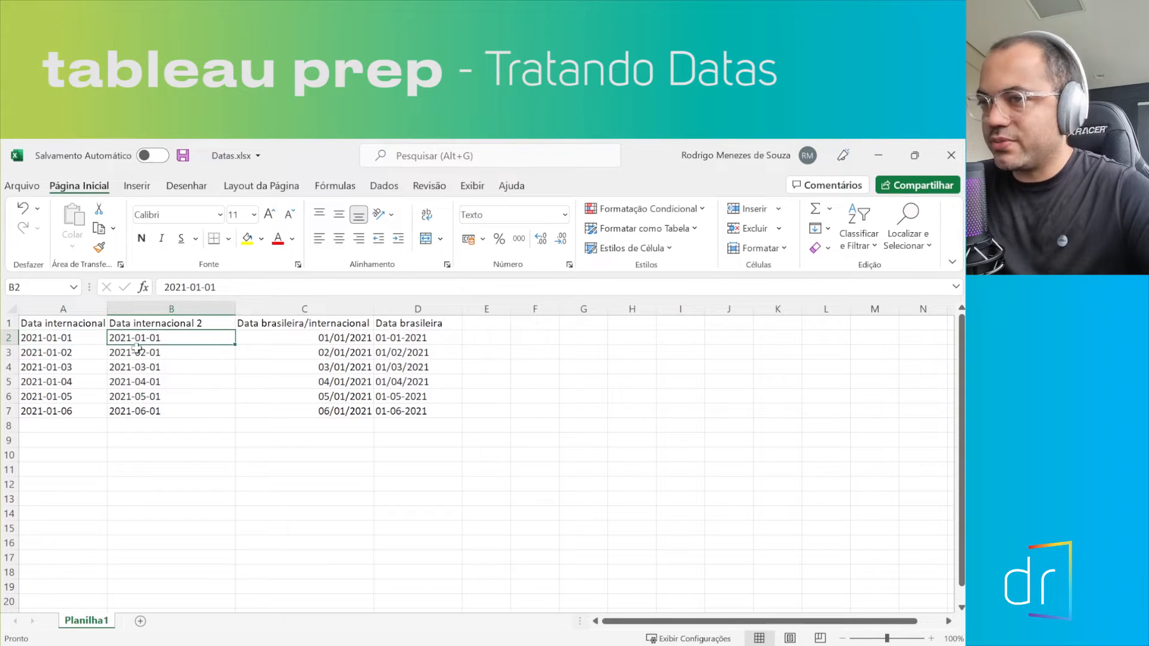
{"action": "key", "text": "Down"}
{"action": "key", "text": "Down"}
{"action": "key", "text": "Down"}
{"action": "key", "text": "Down"}
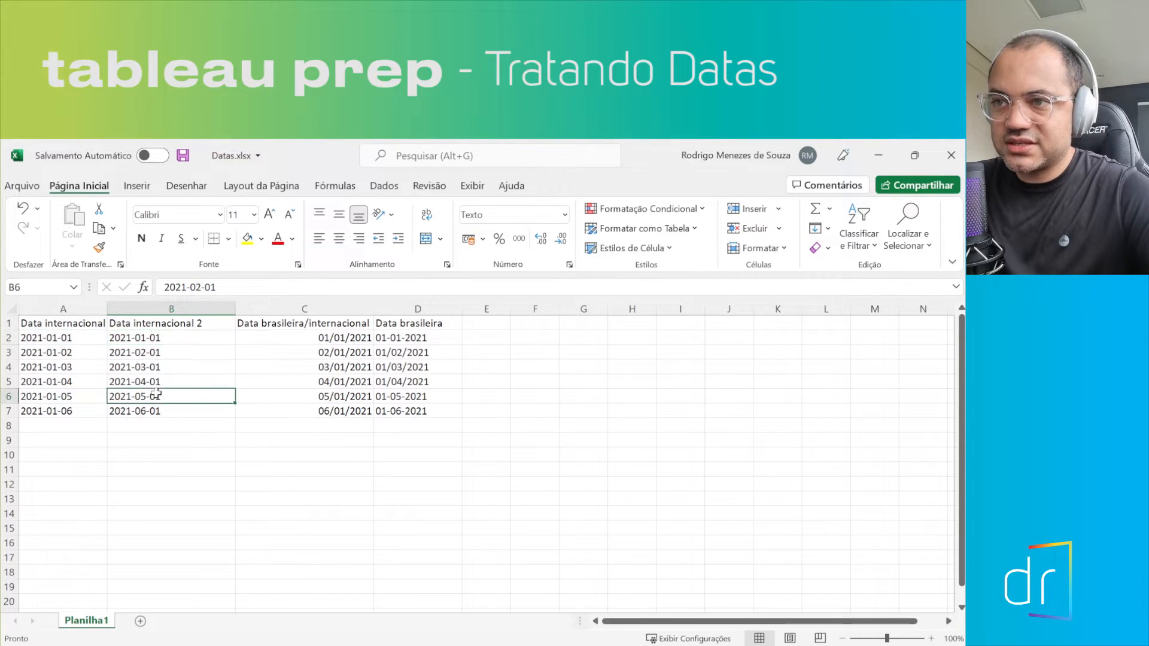
{"action": "left_click", "coordinate": [167, 329]}
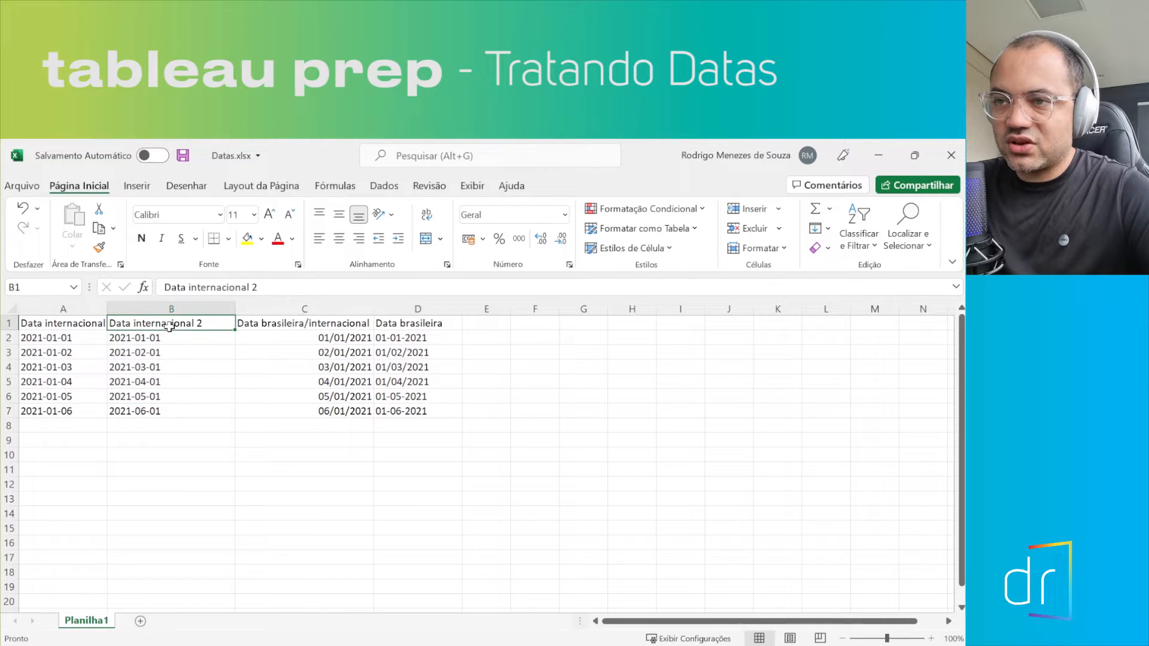
Examine the date format of the cells in the Data brasileira/internacional column
{"action": "left_click", "coordinate": [292, 329]}
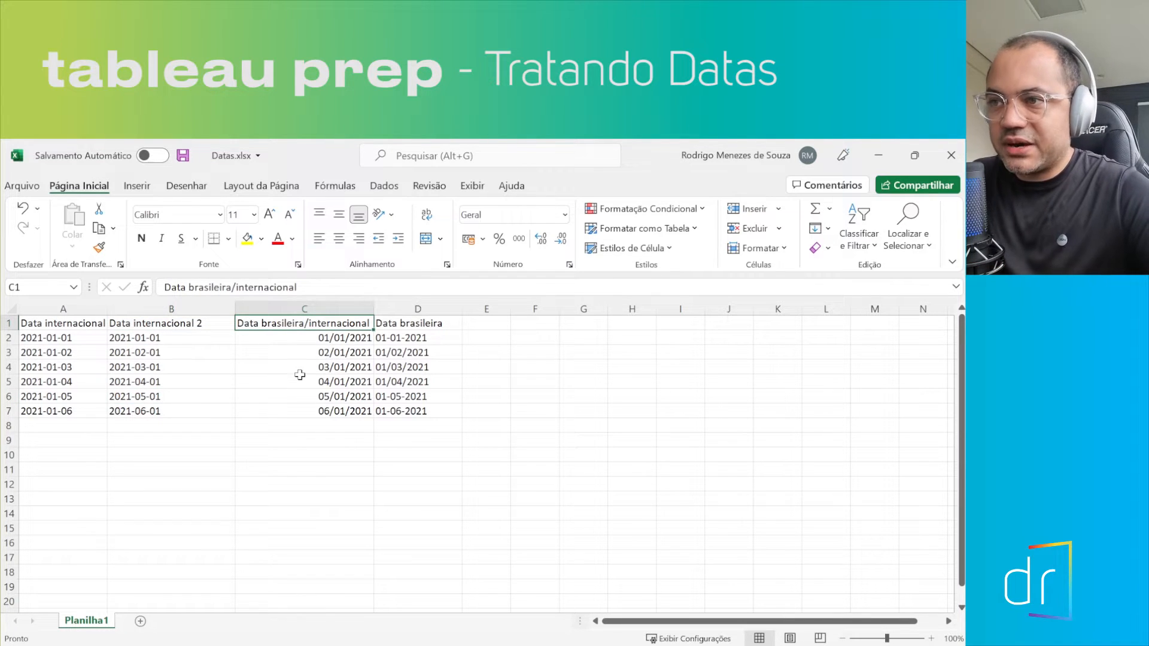
{"action": "left_click", "coordinate": [323, 338]}
{"action": "left_click", "coordinate": [323, 353]}
{"action": "left_click", "coordinate": [324, 367]}
{"action": "left_click", "coordinate": [323, 398]}
{"action": "left_click", "coordinate": [331, 349]}
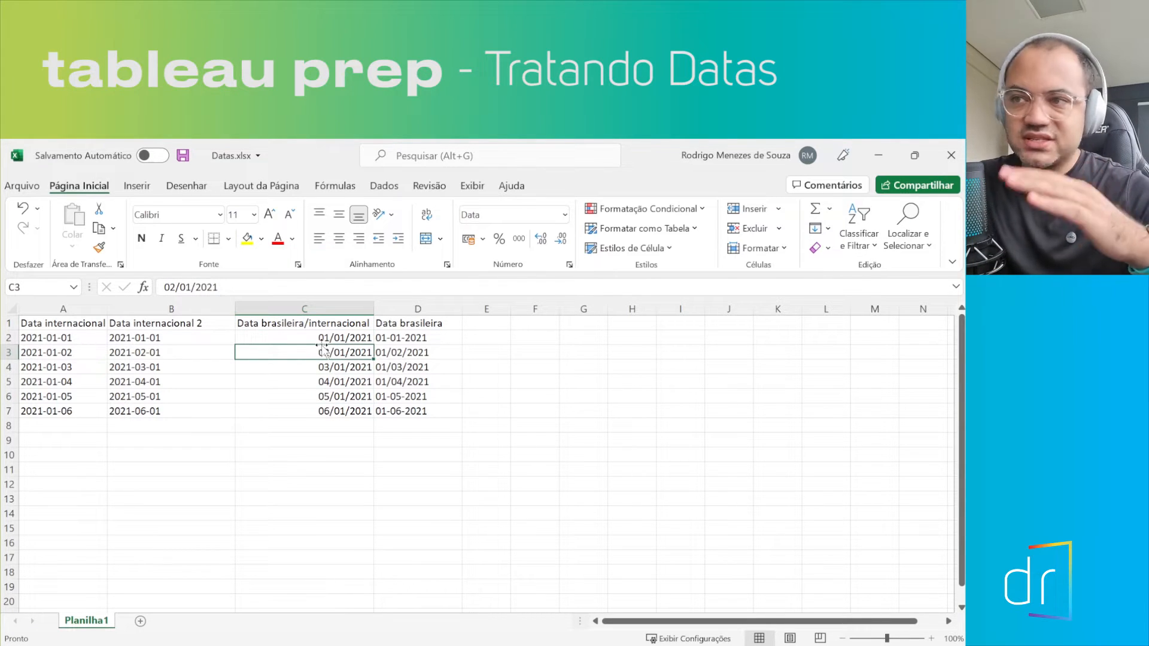
{"action": "left_click", "coordinate": [323, 338]}
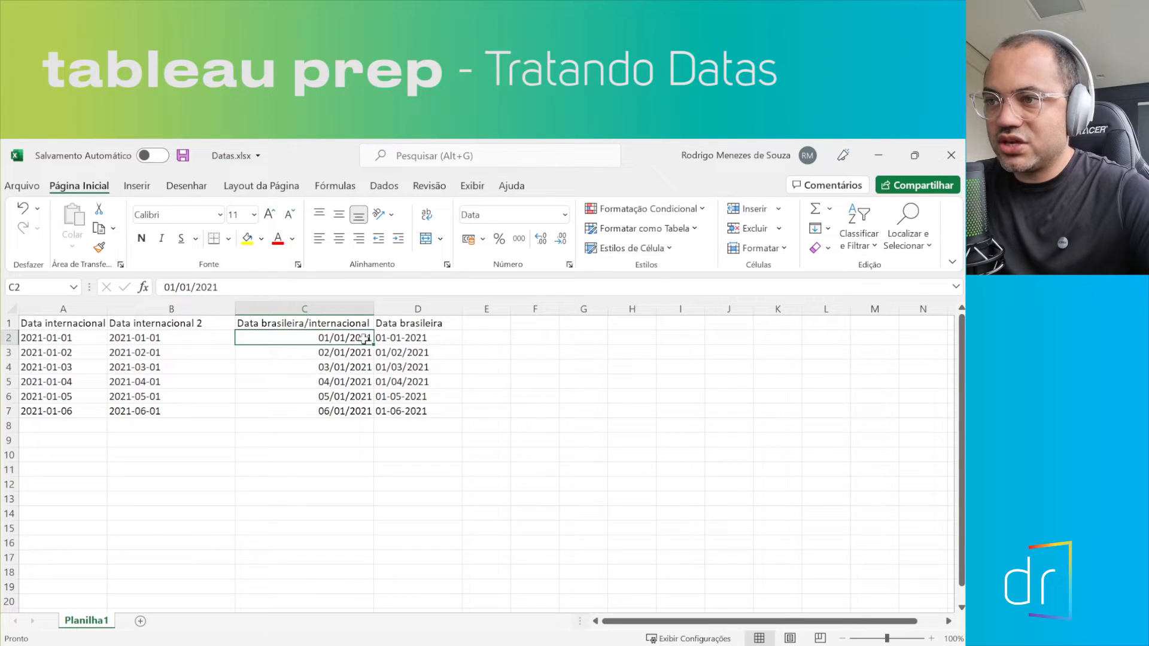
Examine the separators and date format in the Data brasileira column, cells D2 to D7
{"action": "left_click", "coordinate": [419, 328]}
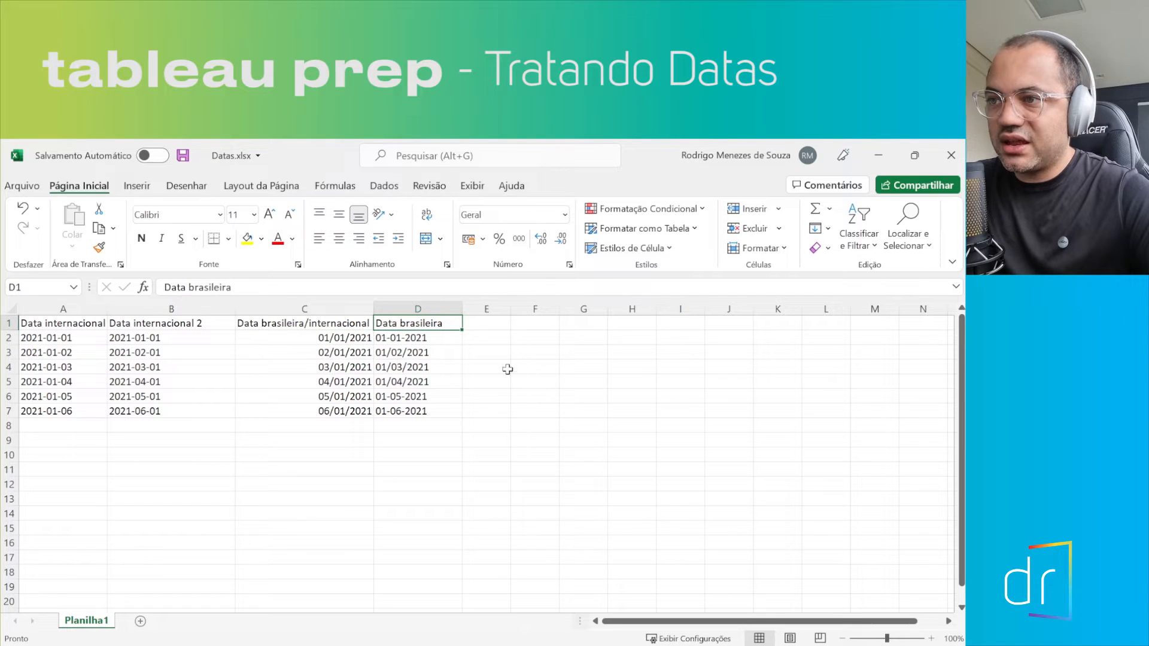
{"action": "left_click", "coordinate": [428, 340]}
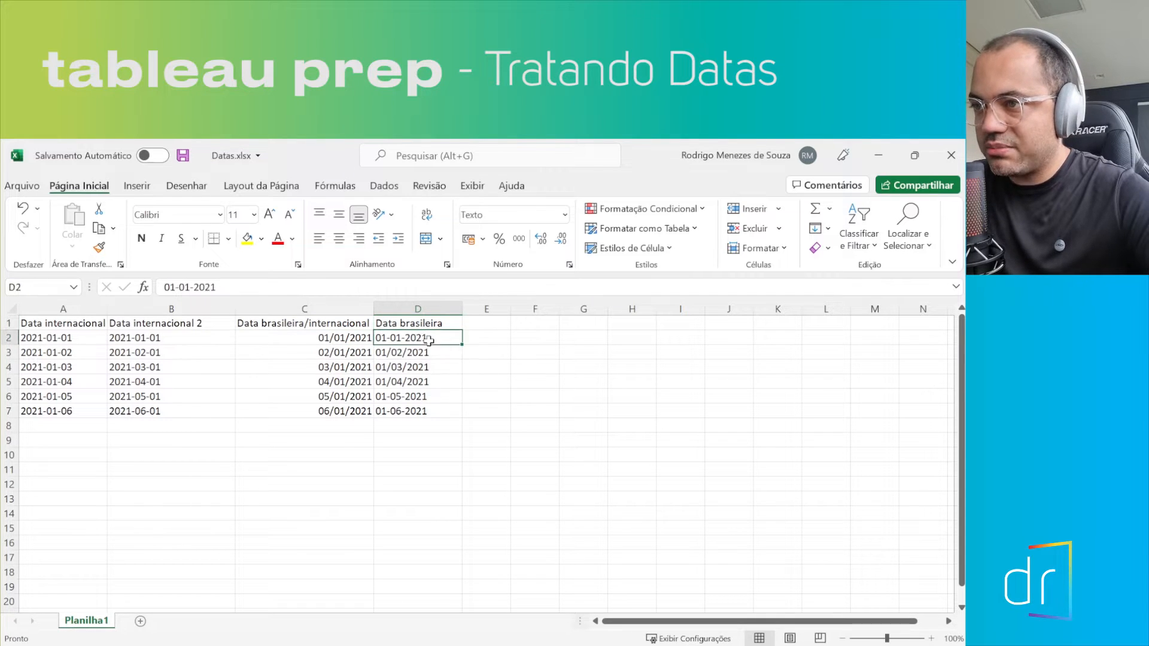
{"action": "left_click", "coordinate": [394, 353]}
{"action": "left_click", "coordinate": [410, 369]}
{"action": "left_click", "coordinate": [413, 383]}
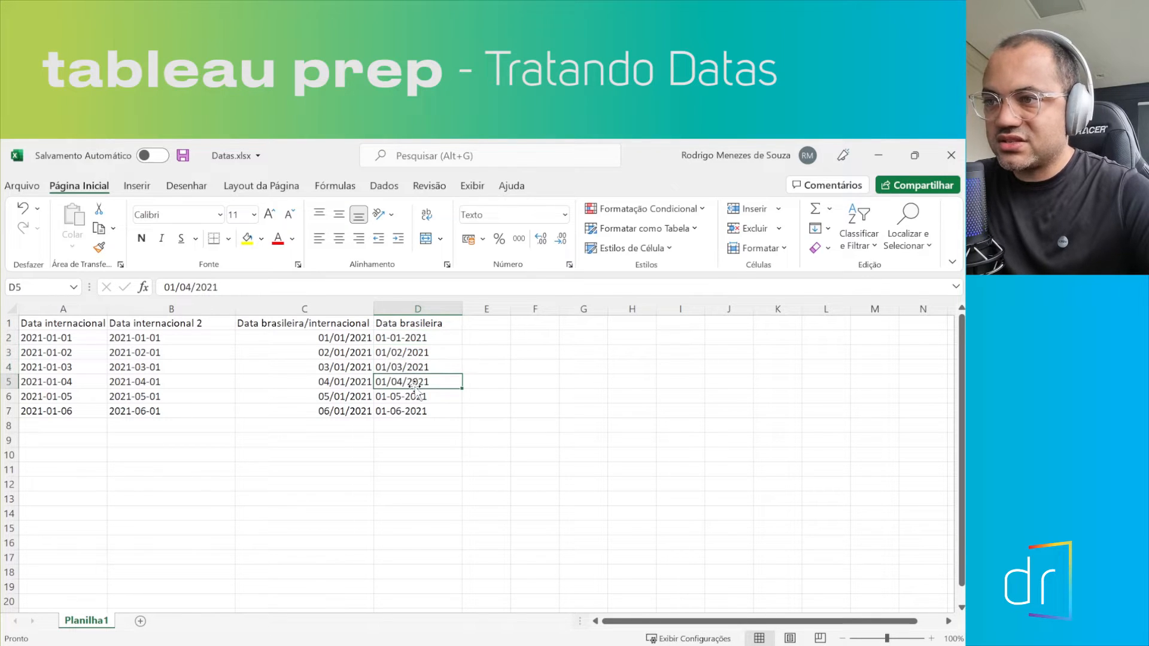
{"action": "left_click", "coordinate": [415, 400]}
{"action": "left_click", "coordinate": [418, 413]}
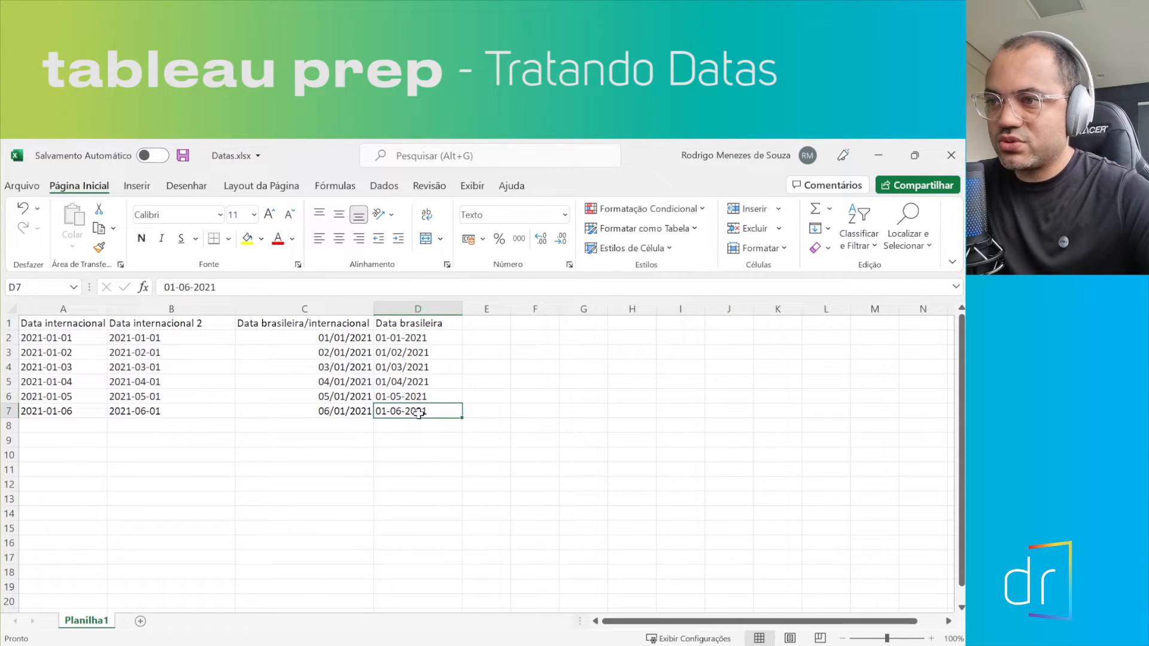
Compare the date formats of all four columns across rows 2 to 7
{"action": "left_click", "coordinate": [187, 381]}
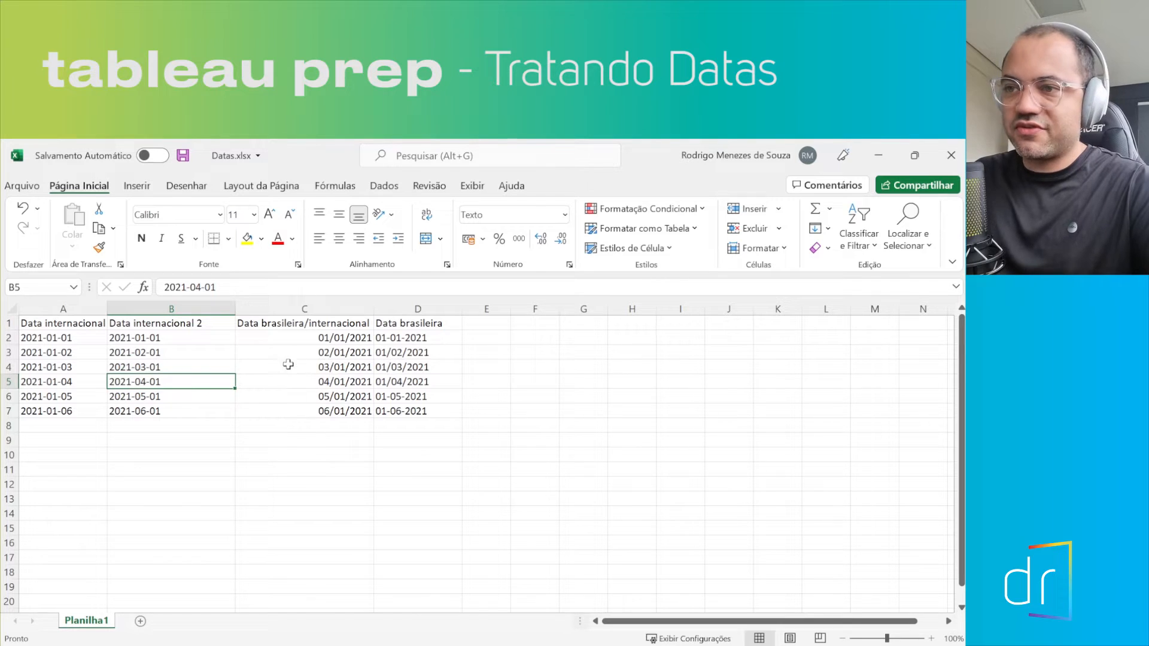
{"action": "left_click", "coordinate": [203, 407]}
{"action": "left_click", "coordinate": [201, 431]}
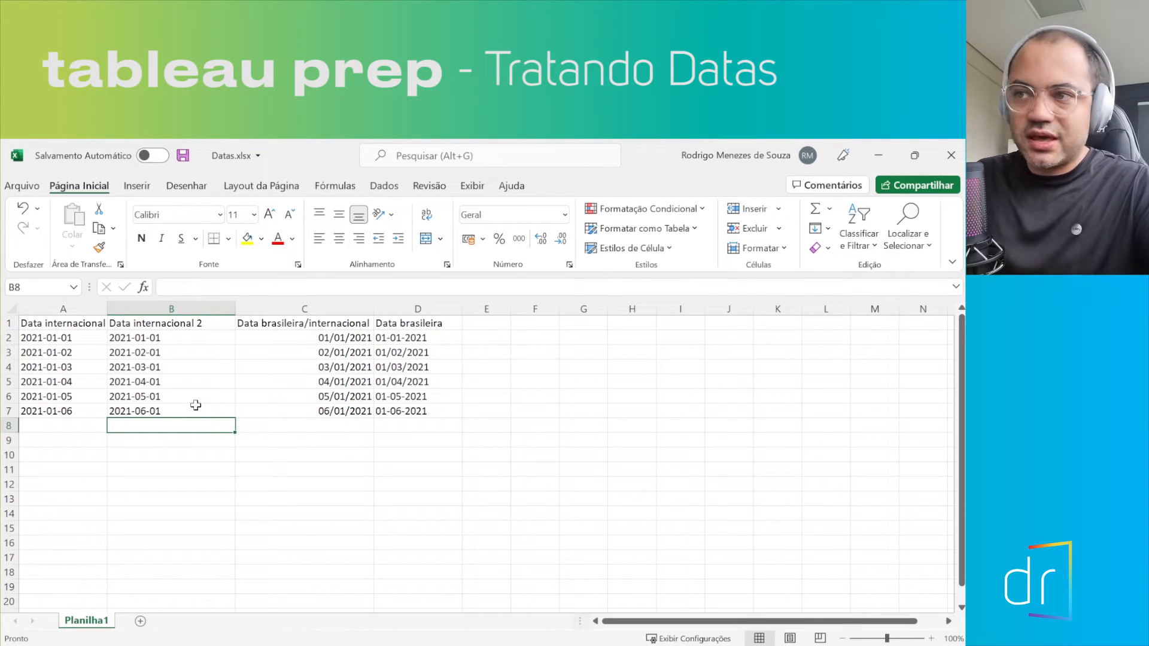
{"action": "left_click", "coordinate": [170, 369]}
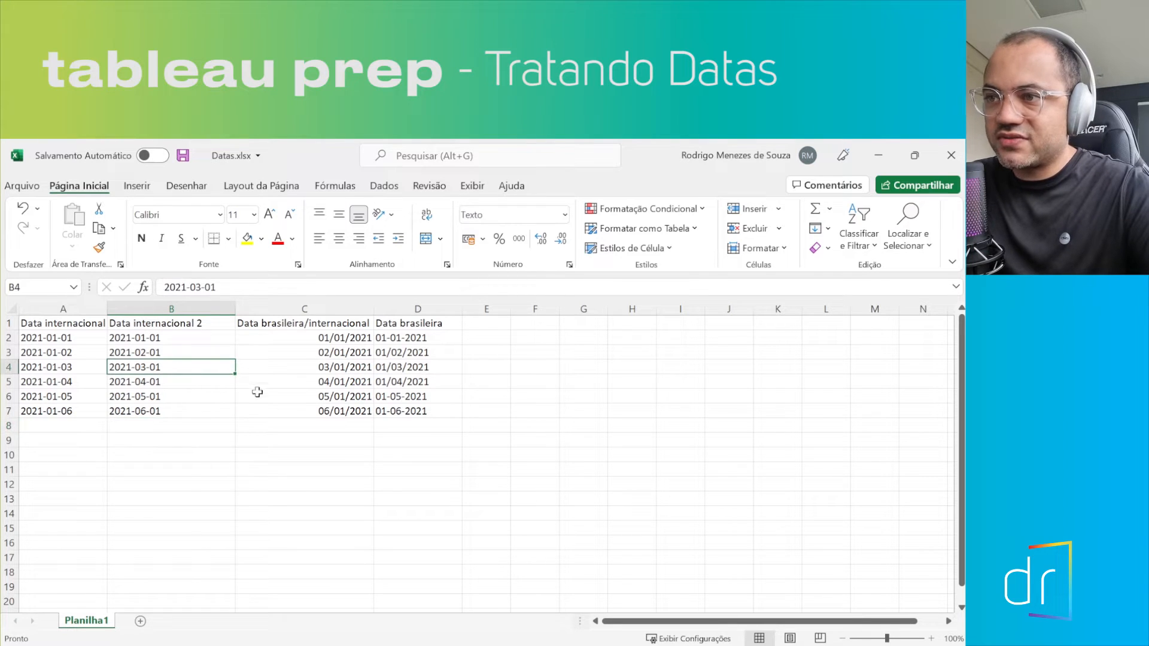
{"action": "left_click_drag", "start_coordinate": [395, 339], "coordinate": [398, 413]}
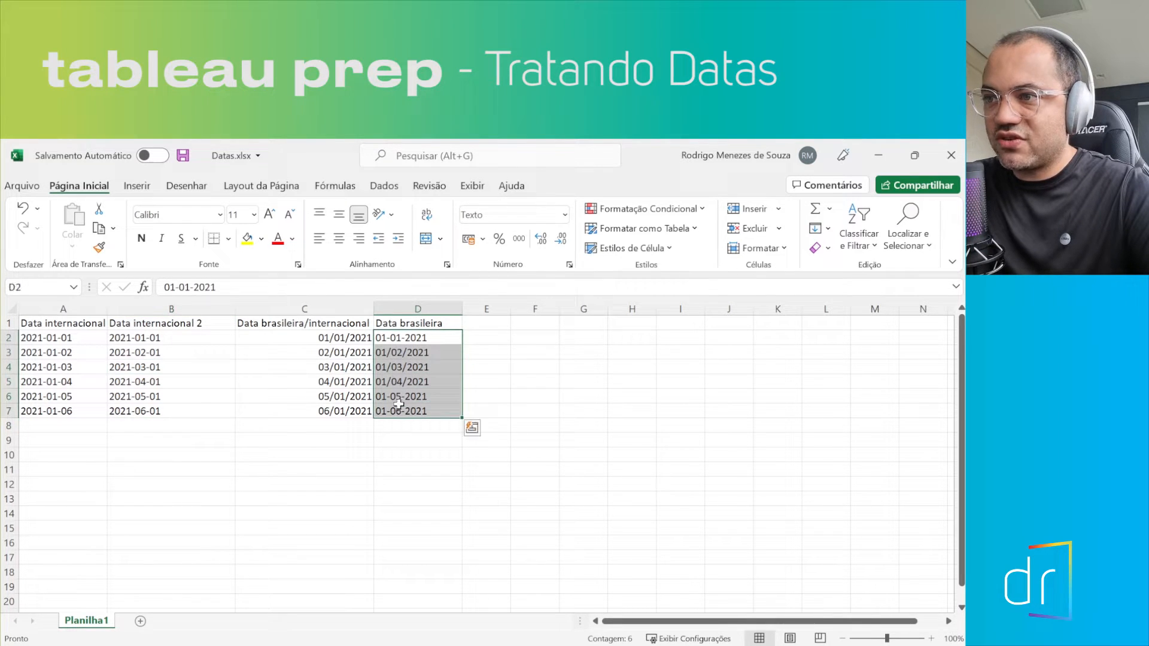
{"action": "left_click", "coordinate": [333, 337]}
{"action": "left_click_drag", "start_coordinate": [332, 337], "coordinate": [326, 413]}
{"action": "left_click_drag", "start_coordinate": [143, 352], "coordinate": [141, 399]}
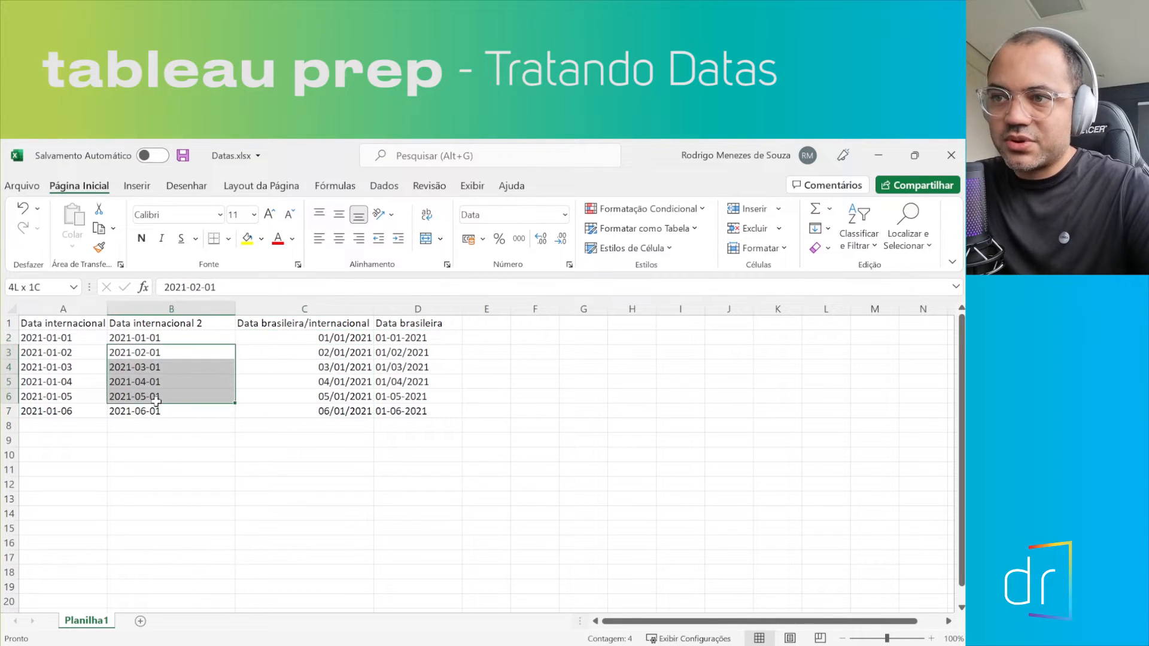
{"action": "left_click", "coordinate": [83, 353]}
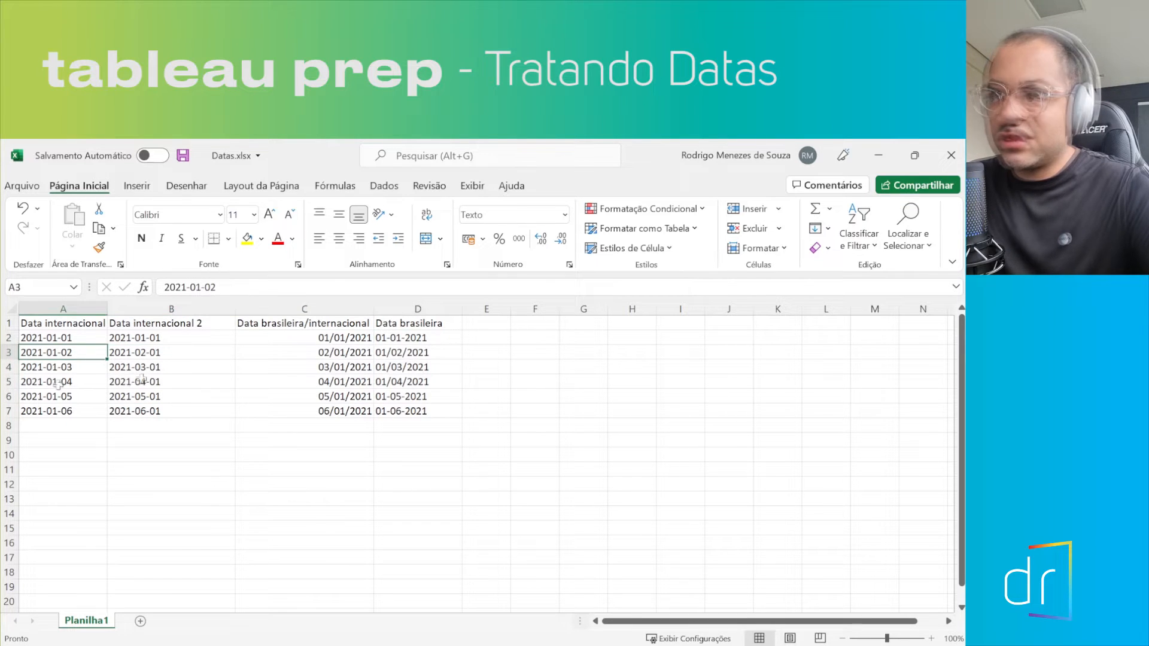
{"action": "left_click", "coordinate": [120, 382]}
{"action": "left_click", "coordinate": [83, 383]}
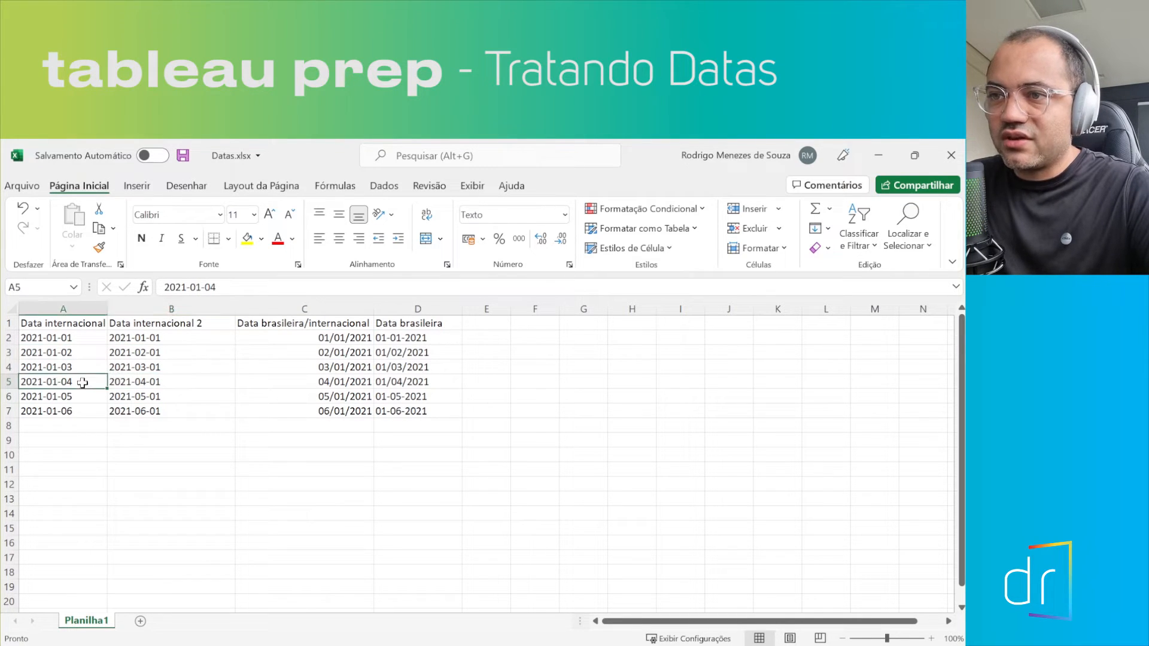
{"action": "left_click", "coordinate": [319, 367]}
{"action": "left_click", "coordinate": [244, 383]}
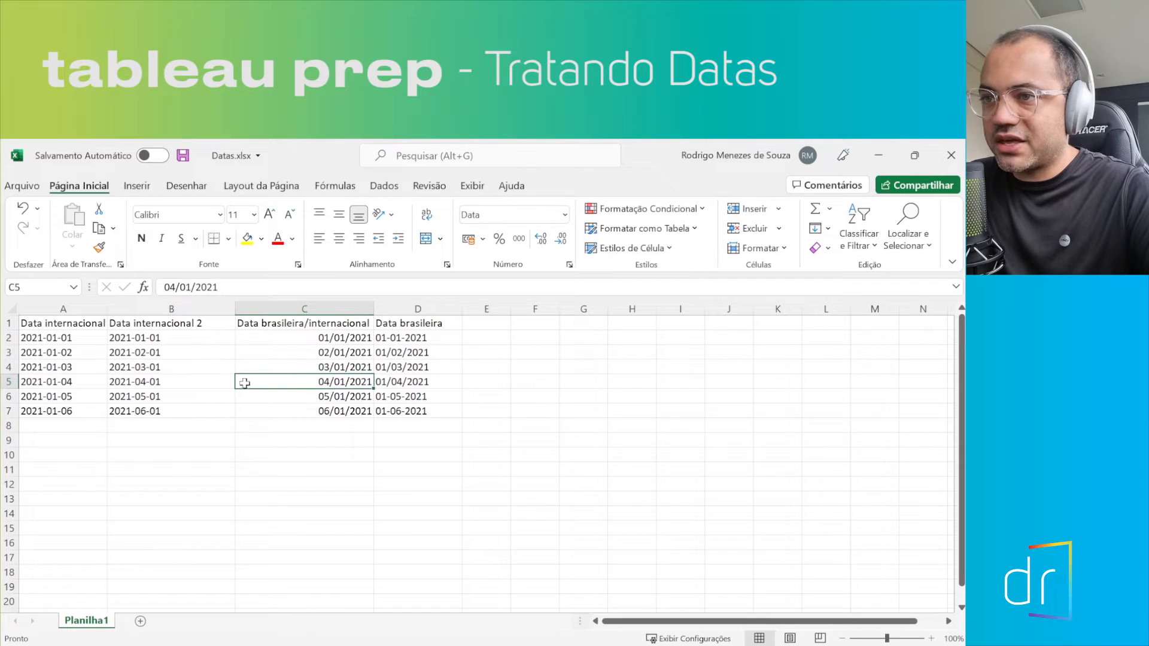
{"action": "left_click_drag", "start_coordinate": [304, 342], "coordinate": [92, 410]}
{"action": "left_click", "coordinate": [94, 410]}
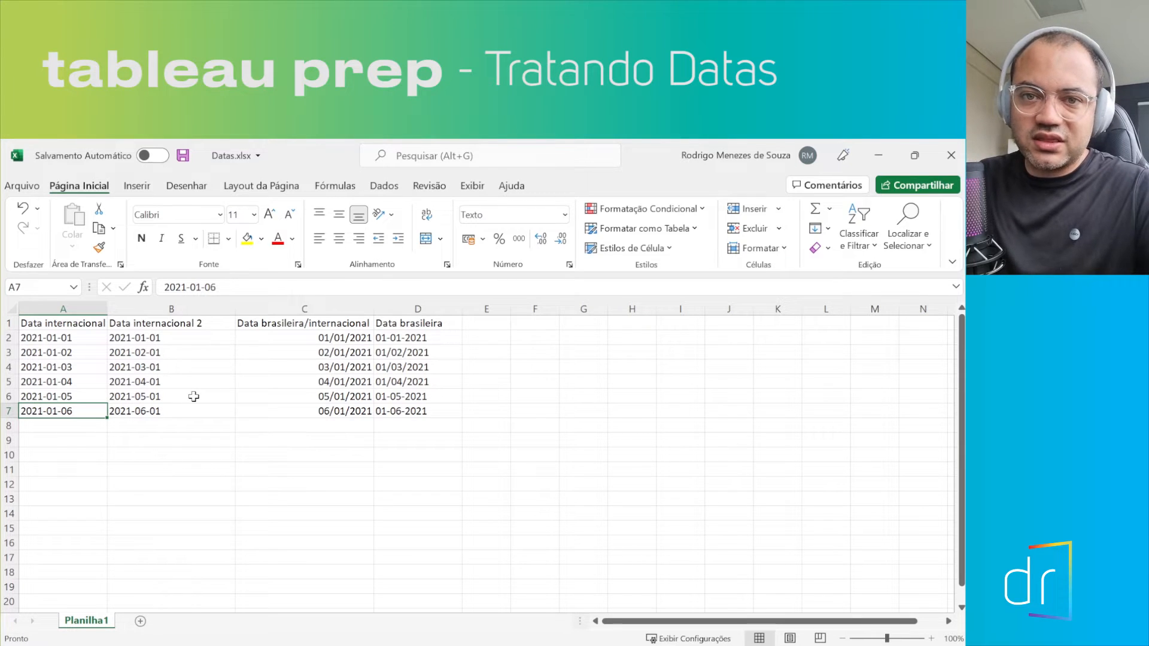
{"action": "left_click_drag", "start_coordinate": [96, 339], "coordinate": [393, 409]}
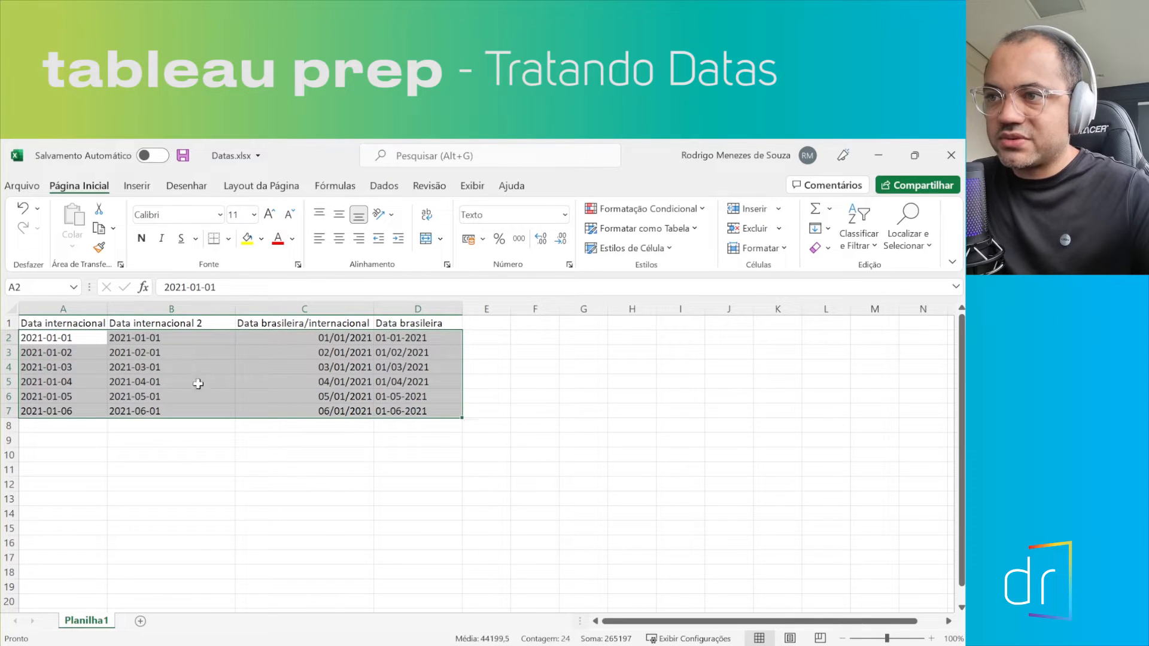
{"action": "left_click", "coordinate": [326, 353]}
{"action": "left_click", "coordinate": [333, 393]}
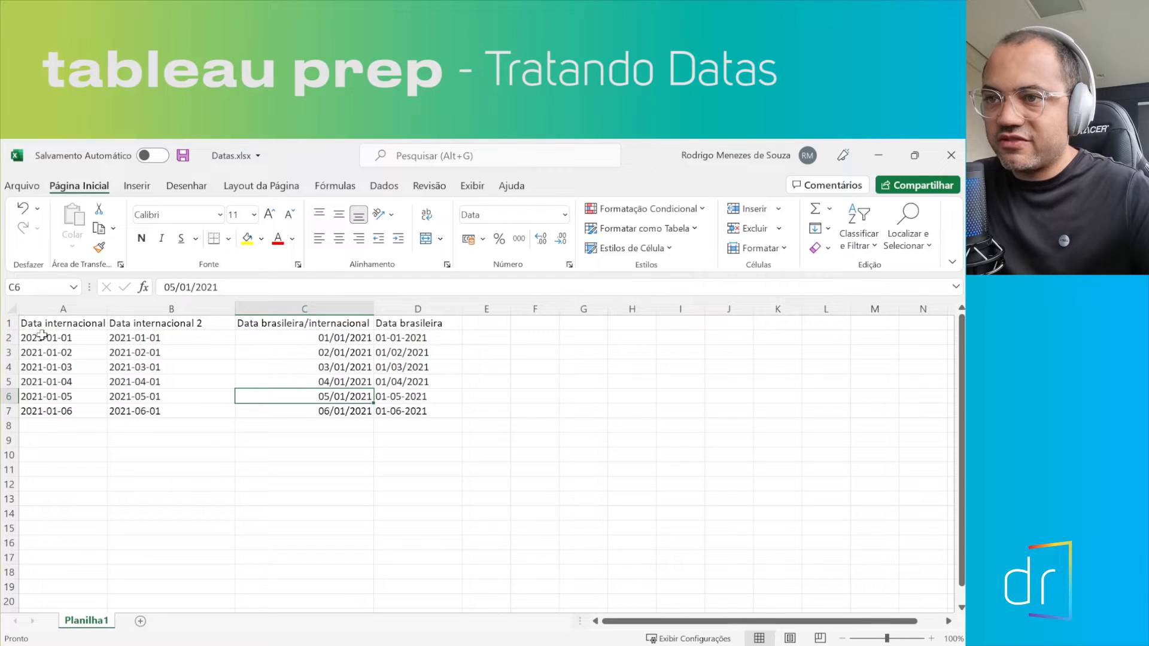
{"action": "left_click_drag", "start_coordinate": [35, 338], "coordinate": [268, 397]}
Close the Datas.xlsx workbook without saving the changes
{"action": "left_click", "coordinate": [946, 150]}
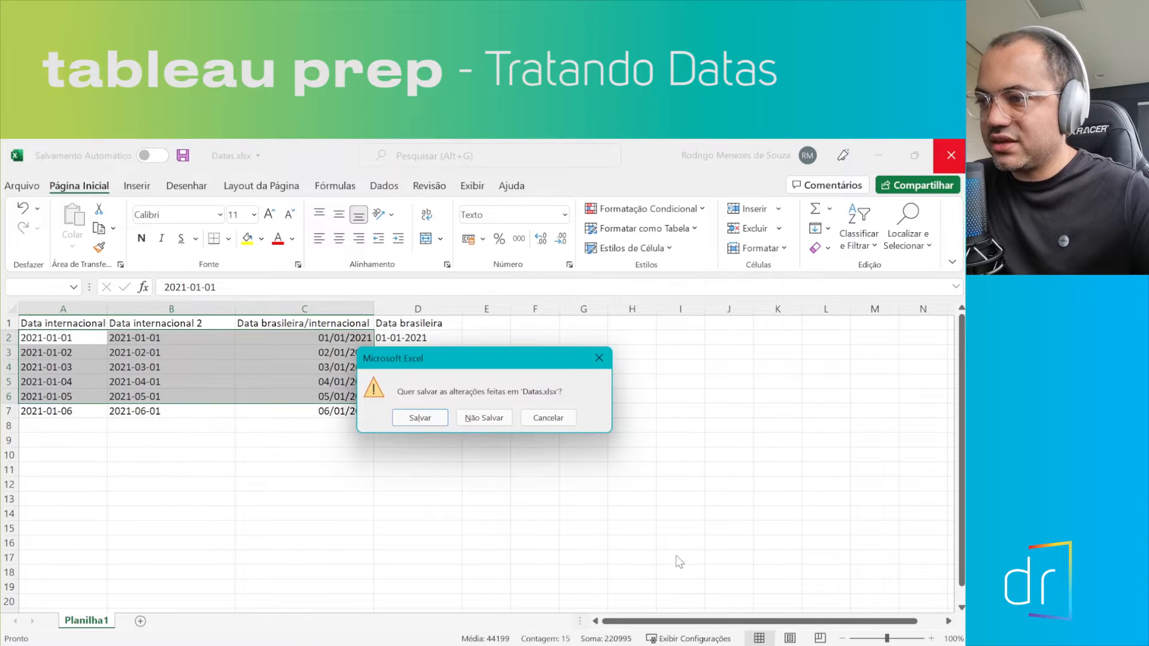
{"action": "left_click", "coordinate": [482, 420]}
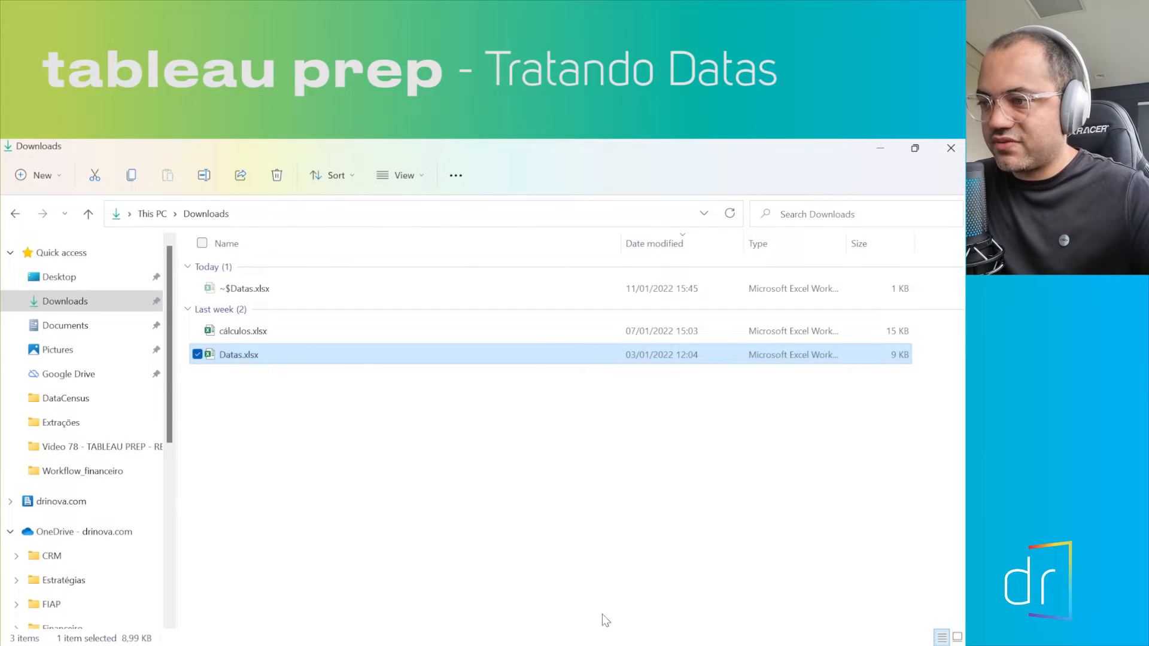
Switch to Tableau Prep Builder and connect to the Microsoft Excel file Datas.xlsx from the Downloads folder
{"action": "left_click", "coordinate": [607, 645]}
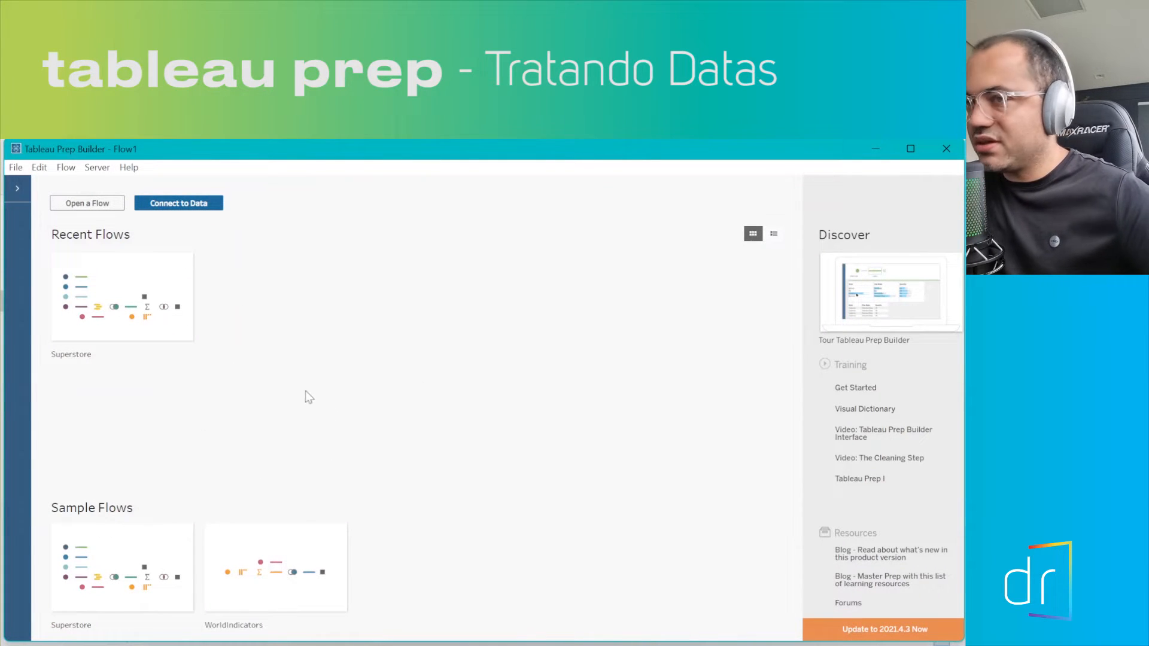
{"action": "left_click", "coordinate": [192, 208]}
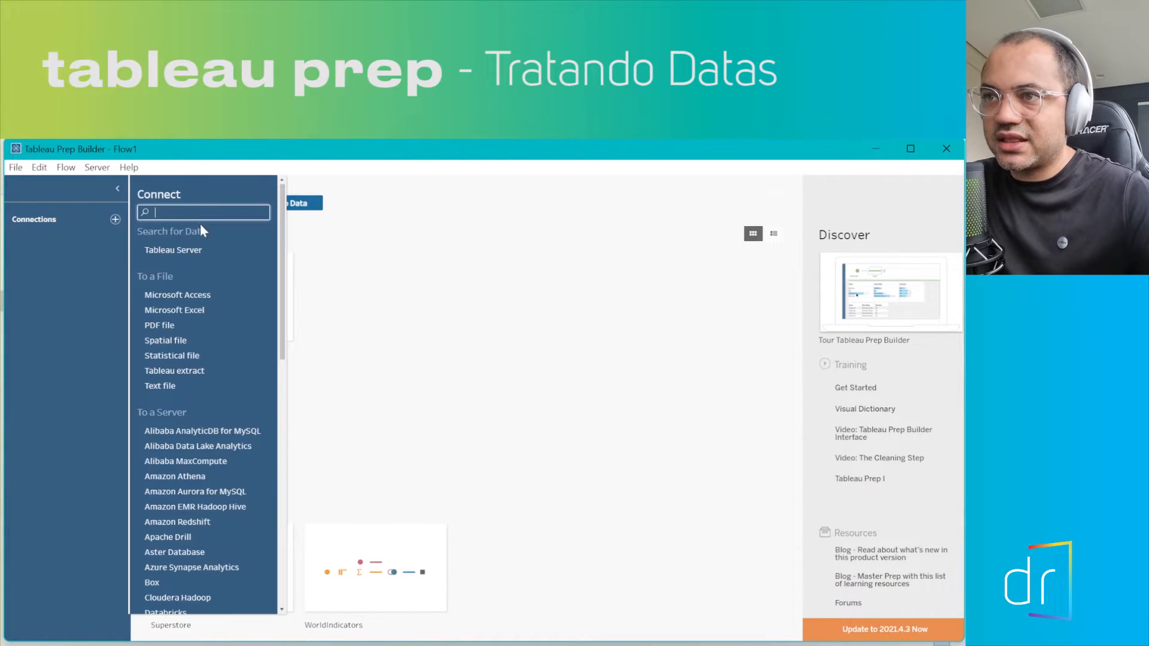
{"action": "left_click", "coordinate": [191, 312]}
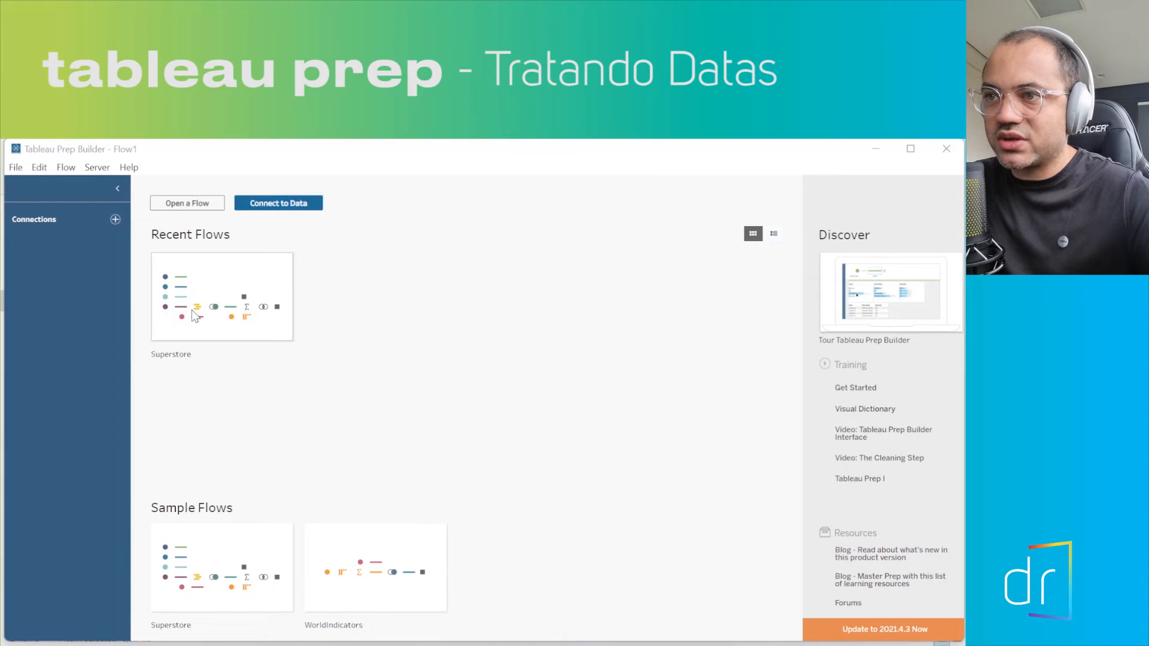
{"action": "left_click", "coordinate": [385, 321]}
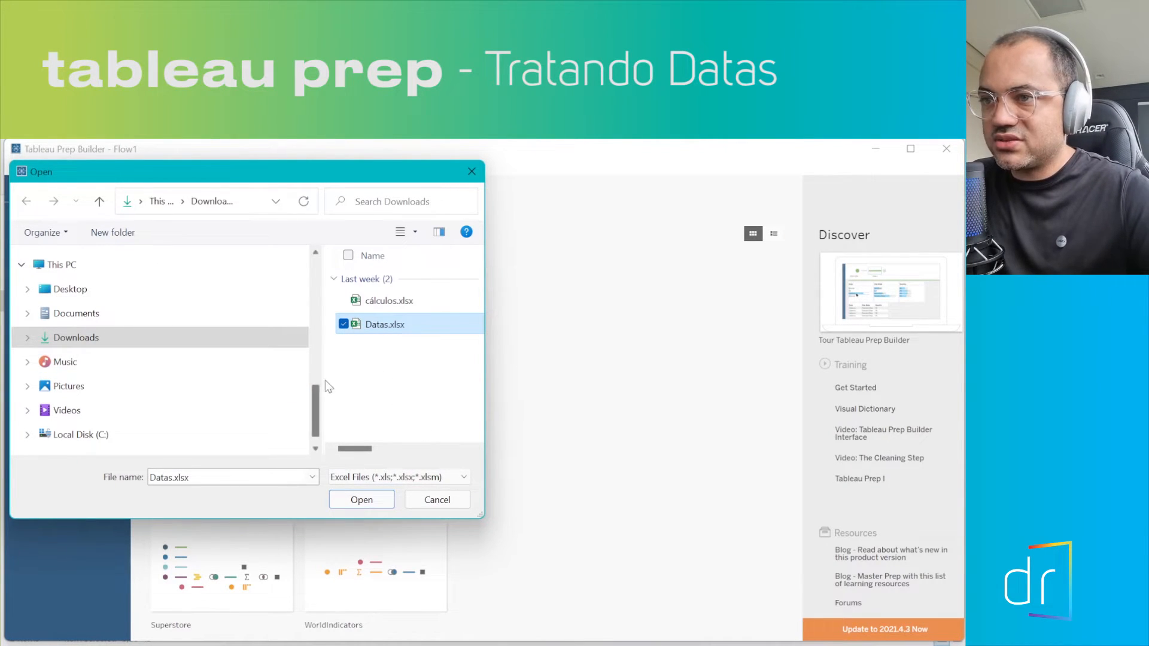
{"action": "left_click", "coordinate": [374, 499]}
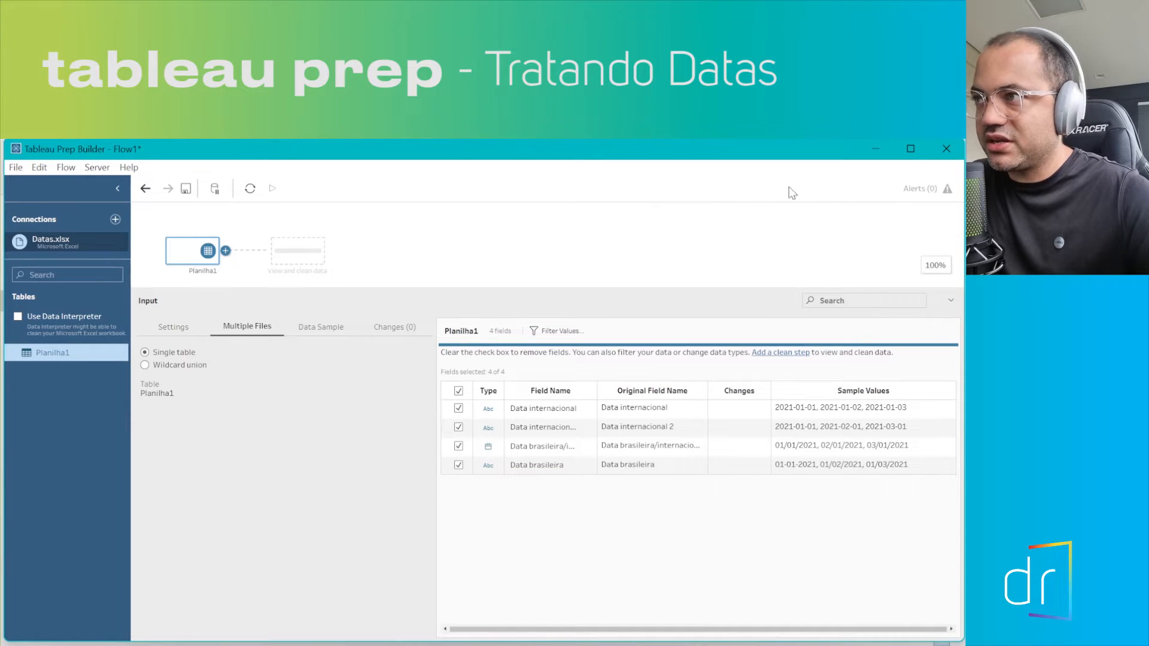
Maximize the window, enlarge the flow area, add a clean step after Planilha1 and expand its list of changes
{"action": "left_click", "coordinate": [910, 148]}
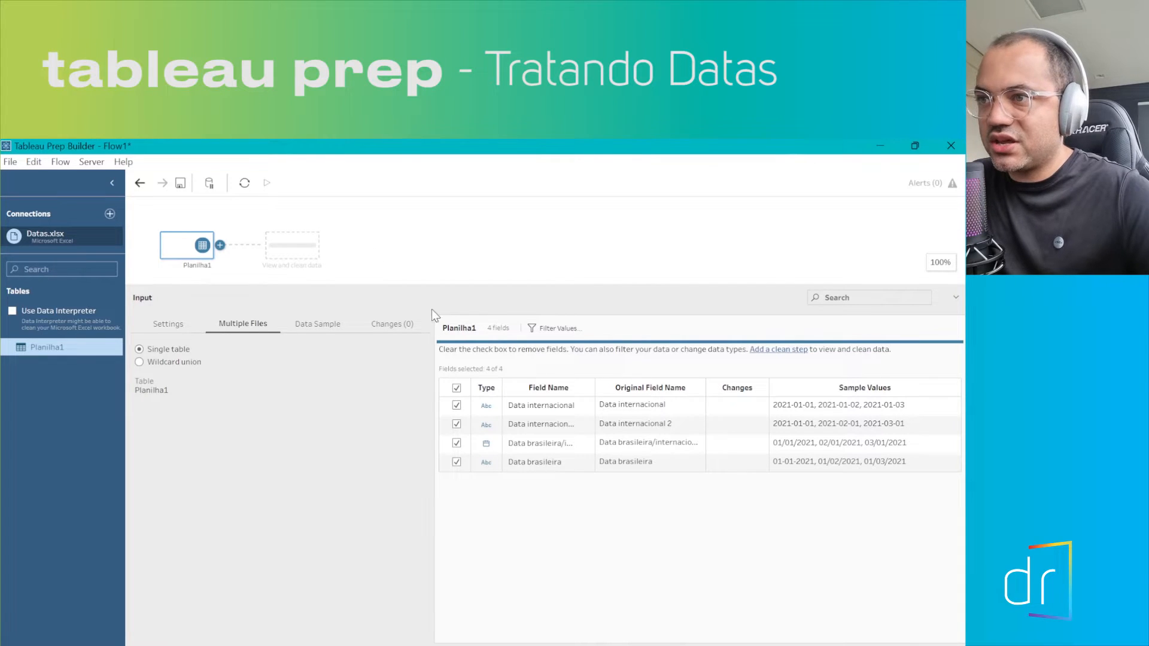
{"action": "left_click_drag", "start_coordinate": [477, 286], "coordinate": [477, 352]}
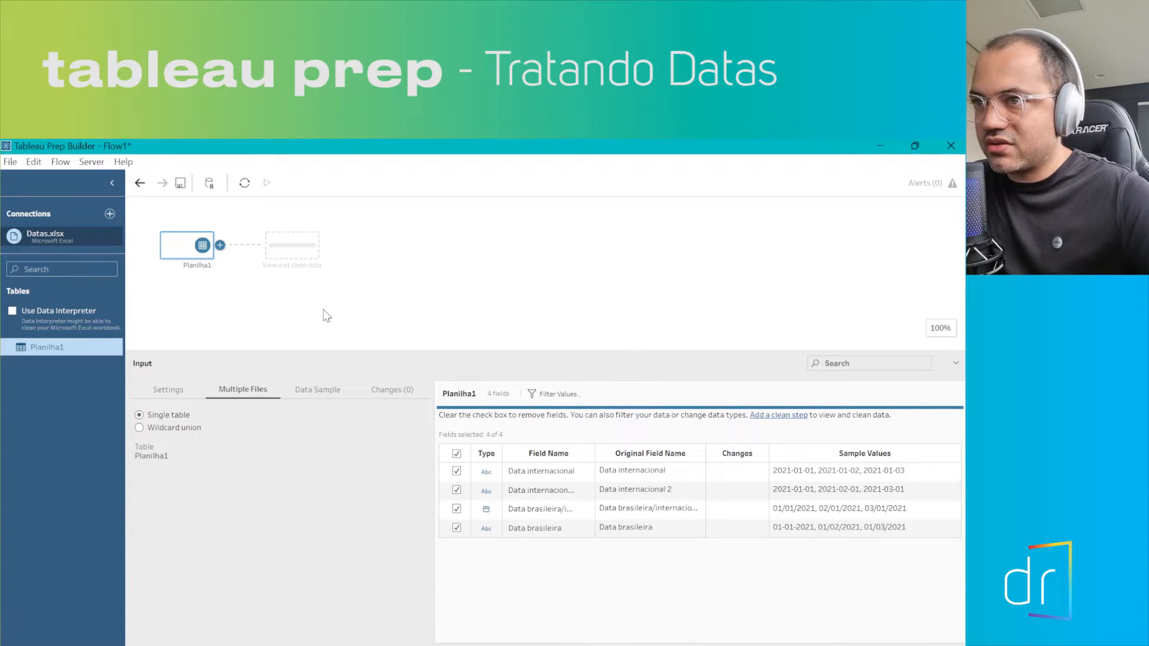
{"action": "left_click", "coordinate": [220, 245]}
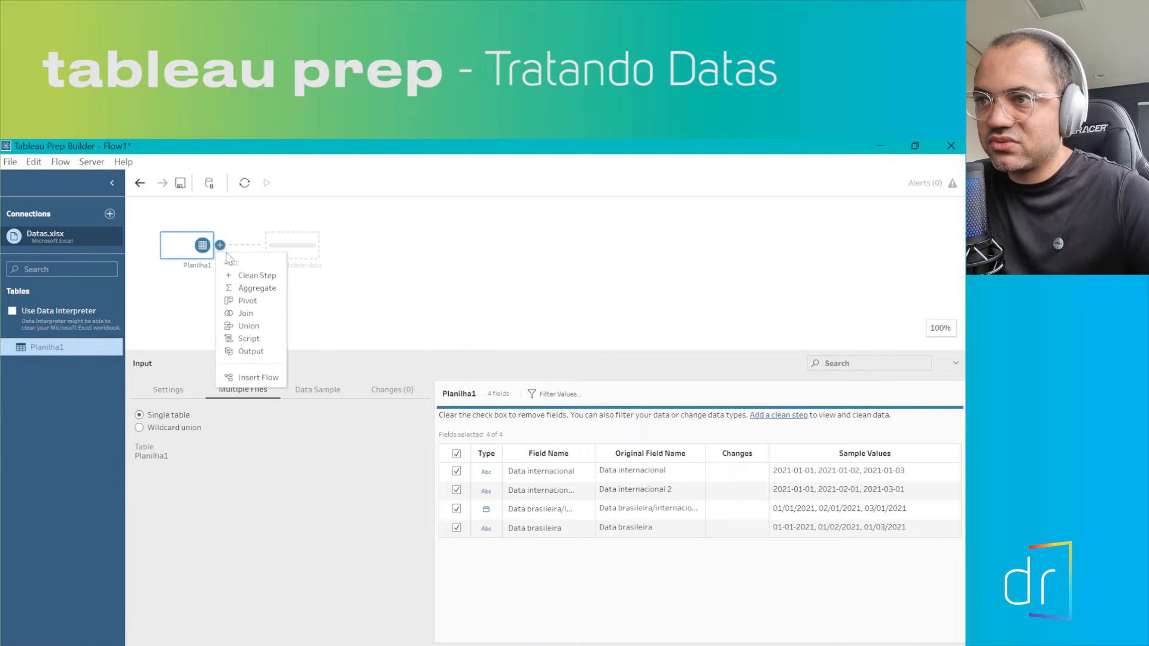
{"action": "left_click", "coordinate": [249, 277]}
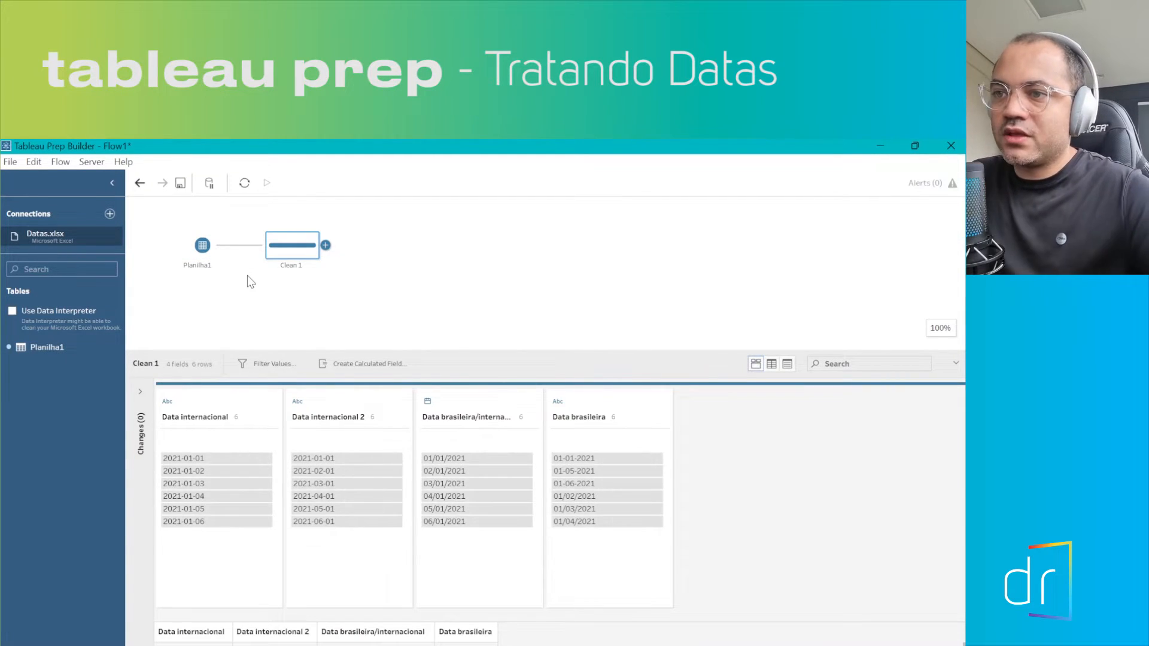
{"action": "left_click", "coordinate": [141, 392]}
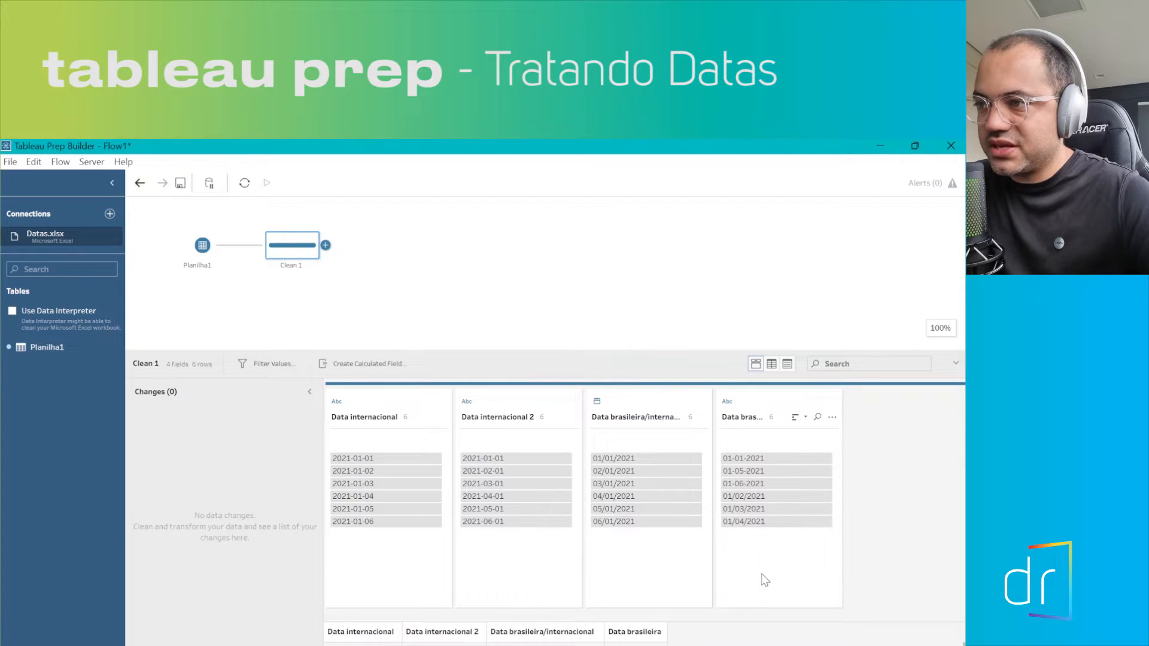
Try the Date data type on the Data internacional field, and remove that type change
{"action": "left_click", "coordinate": [394, 399]}
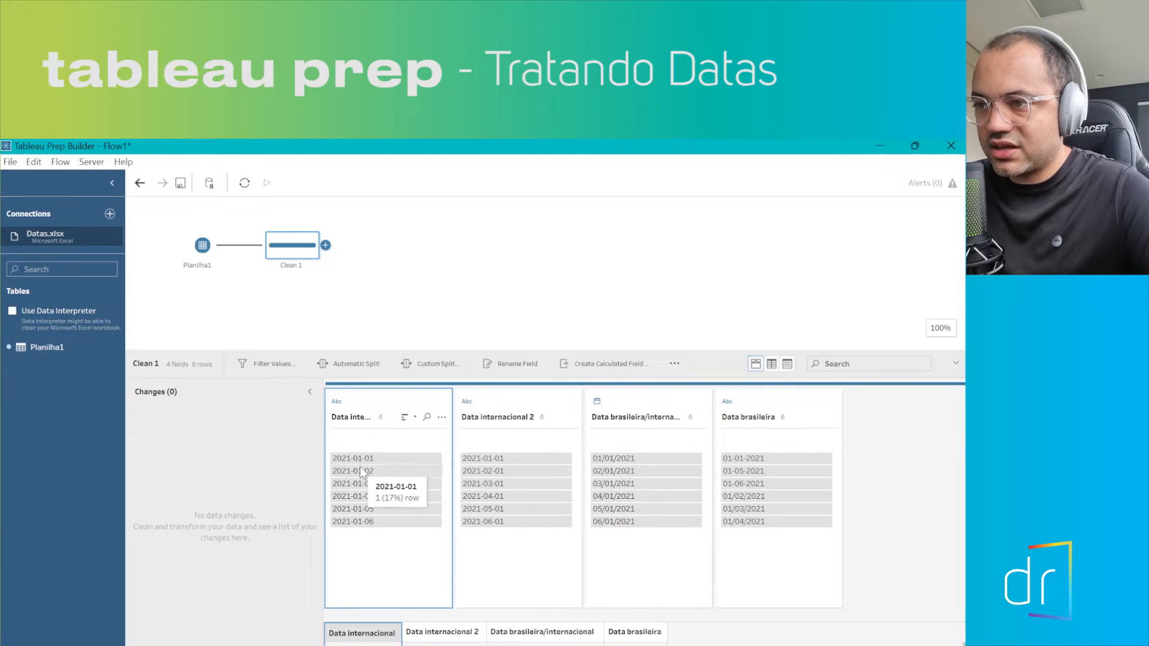
{"action": "left_click", "coordinate": [339, 402]}
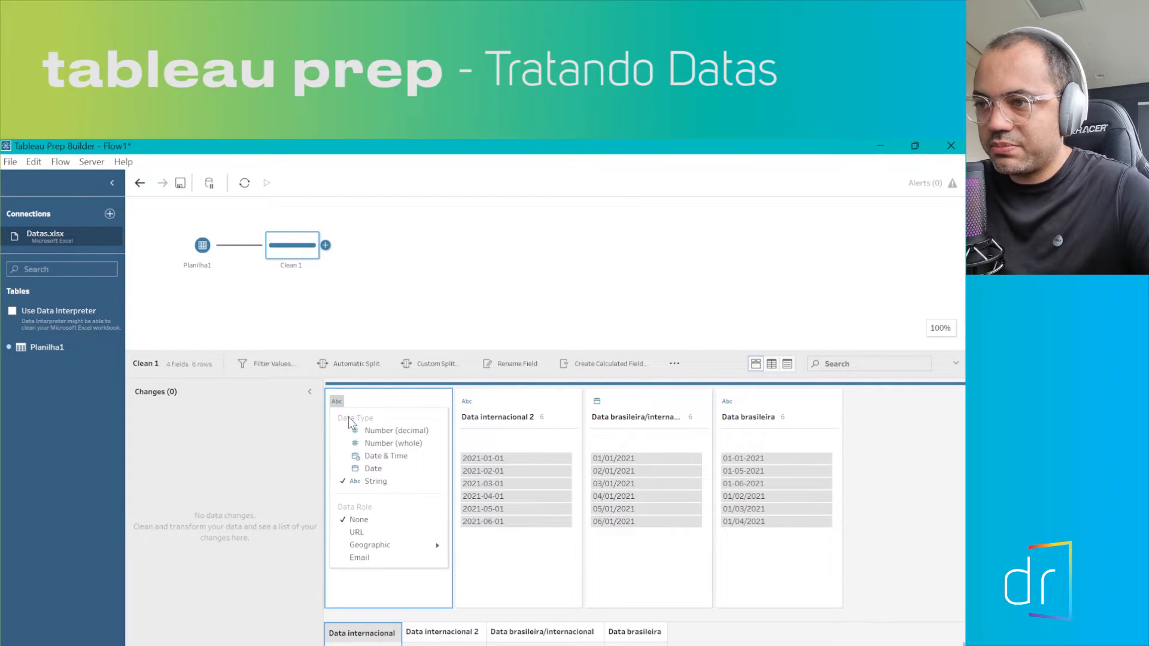
{"action": "left_click", "coordinate": [371, 470]}
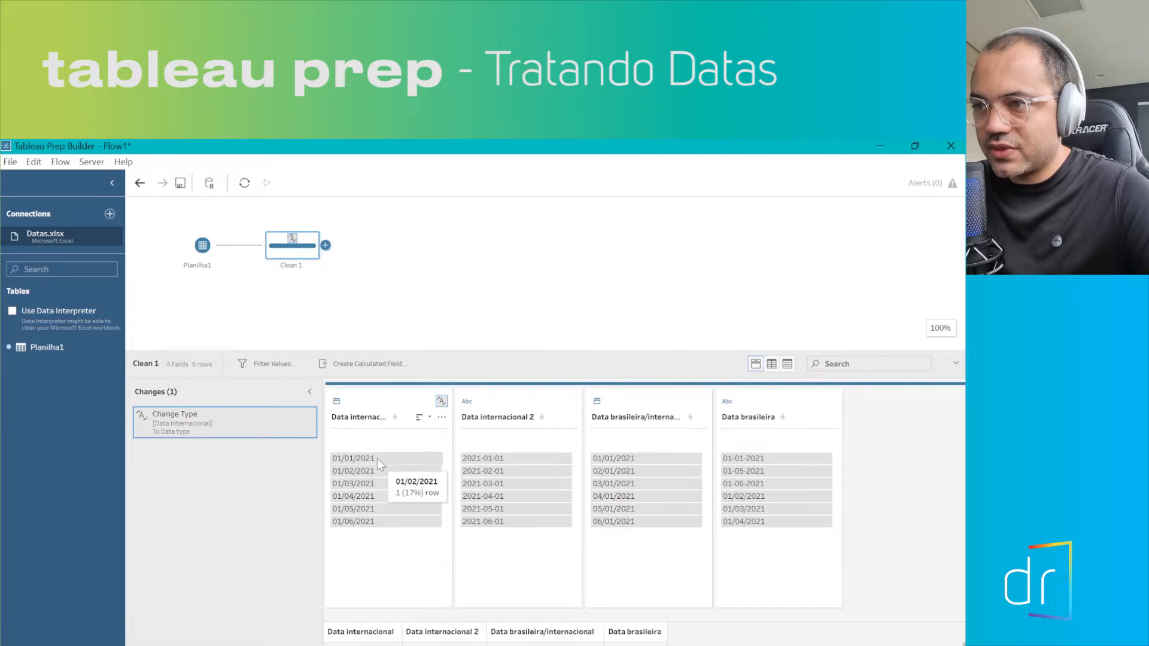
{"action": "left_click", "coordinate": [309, 414]}
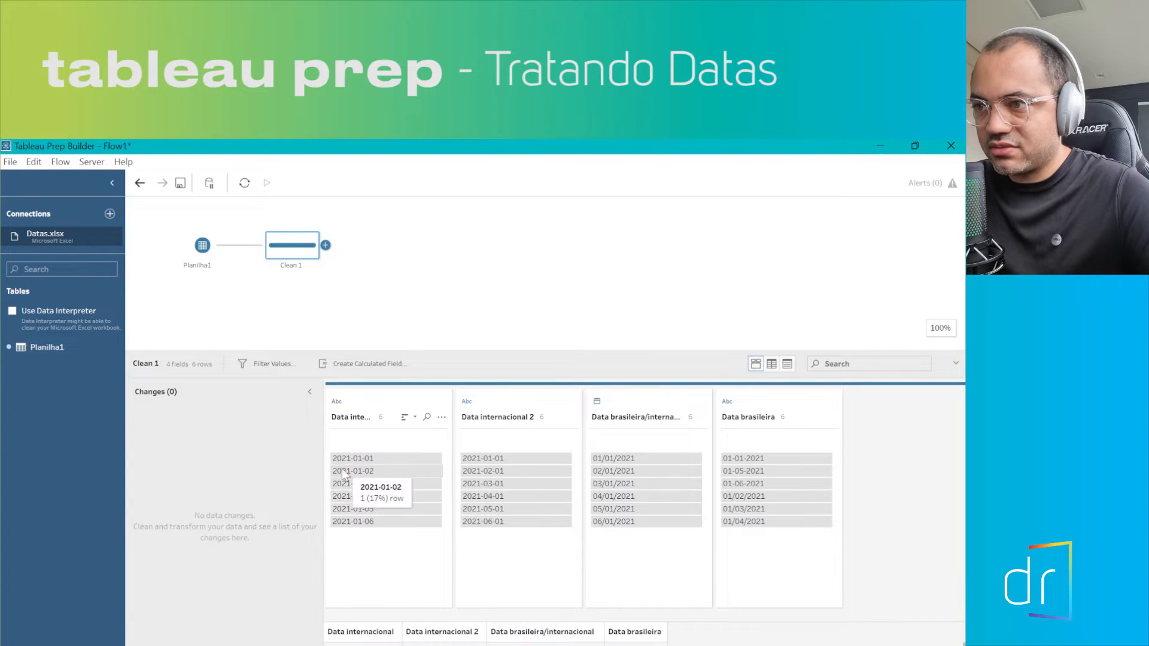
Change the Data internacional field to the Date type and convert its dates to Month Number
{"action": "left_click", "coordinate": [337, 401]}
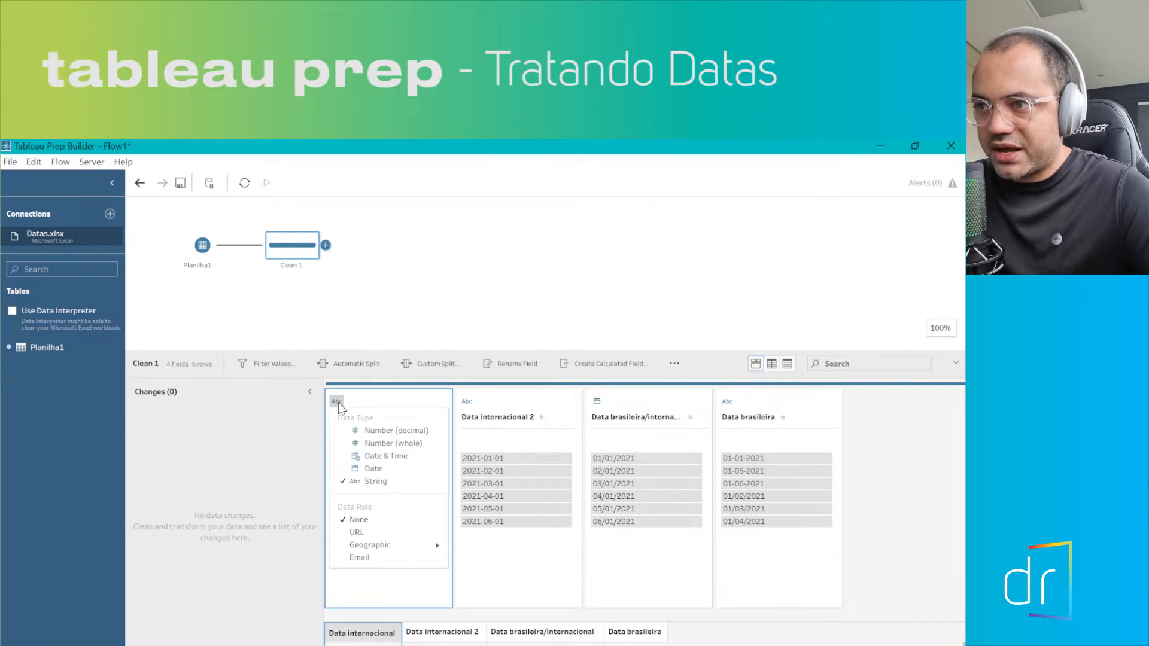
{"action": "left_click", "coordinate": [367, 468]}
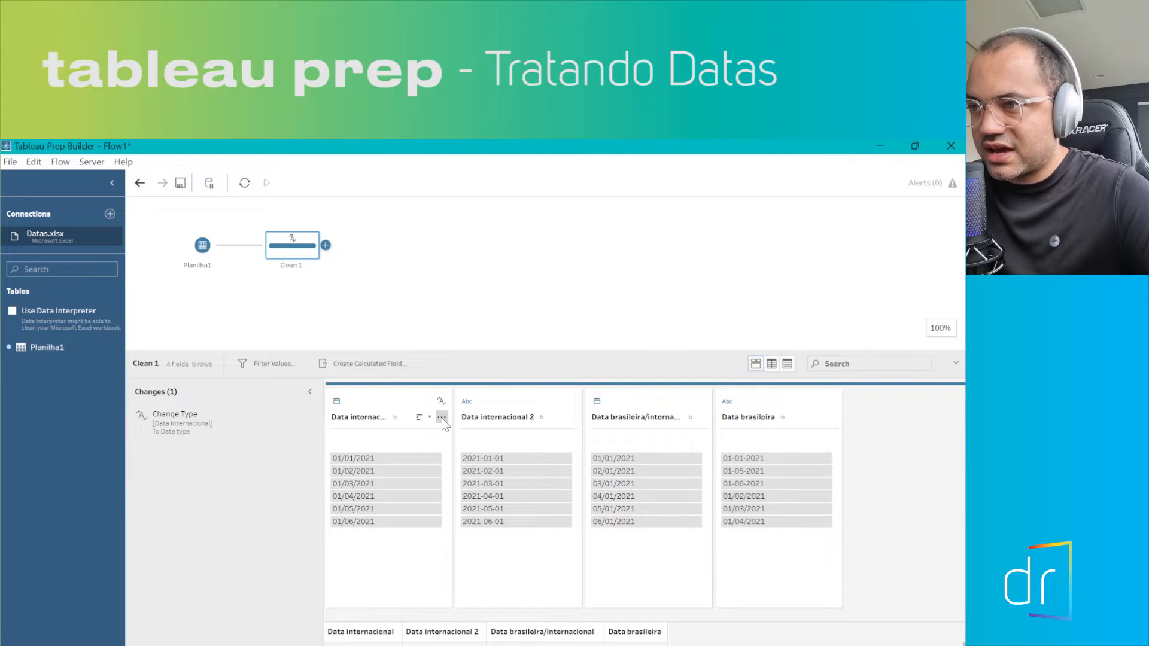
{"action": "left_click", "coordinate": [441, 418]}
{"action": "mouse_move", "coordinate": [494, 233]}
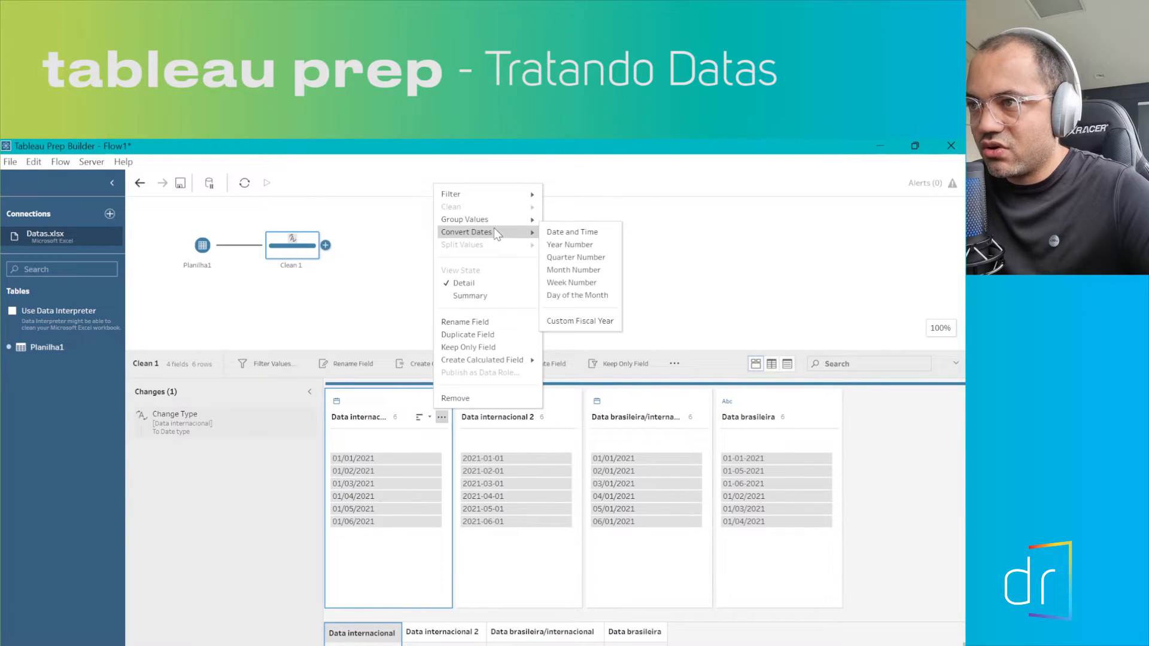
{"action": "left_click", "coordinate": [573, 270]}
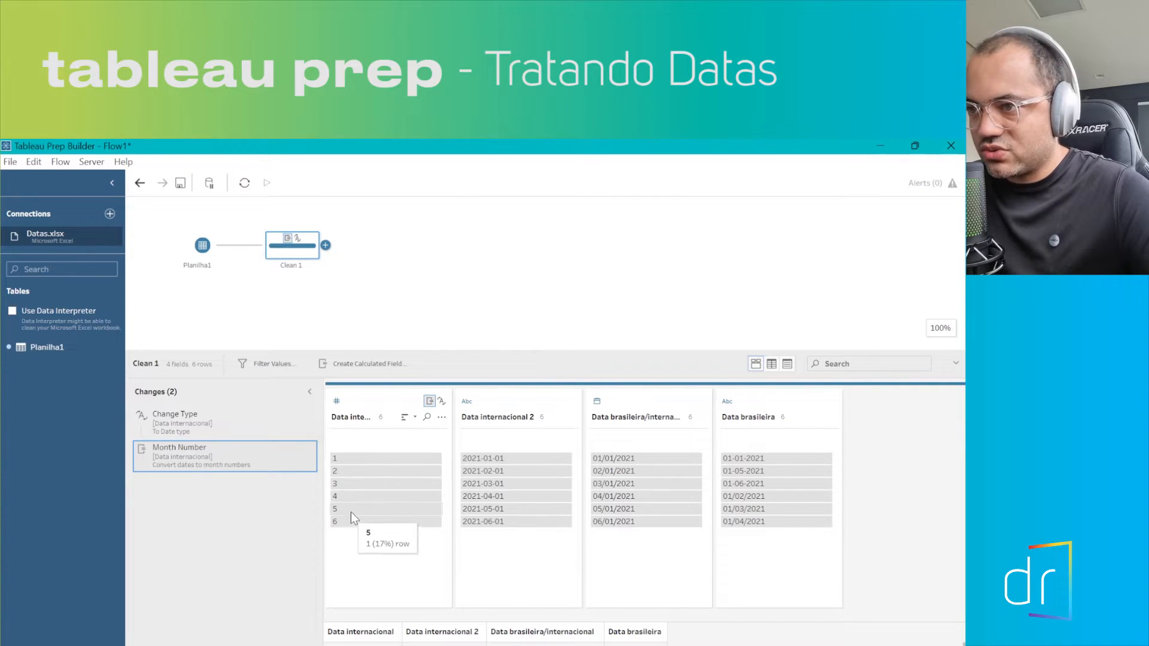
Compare the Data internacional values at each recorded change, and remove both the Month Number and Change Type changes
{"action": "left_click", "coordinate": [225, 425]}
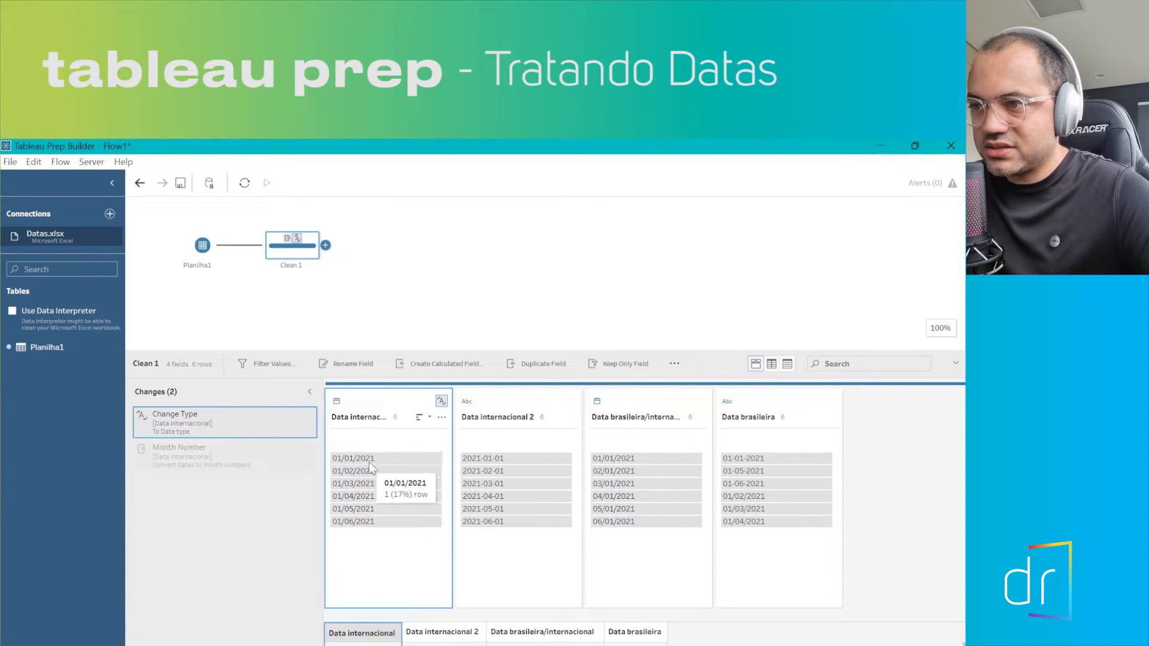
{"action": "left_click", "coordinate": [252, 450]}
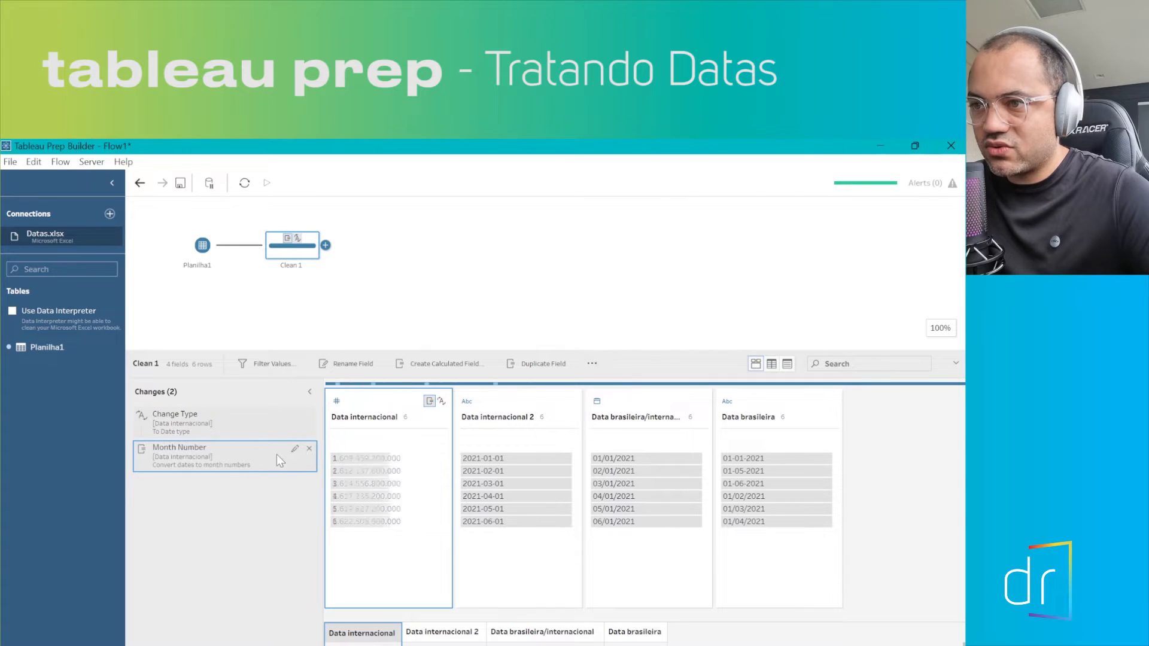
{"action": "left_click", "coordinate": [310, 449]}
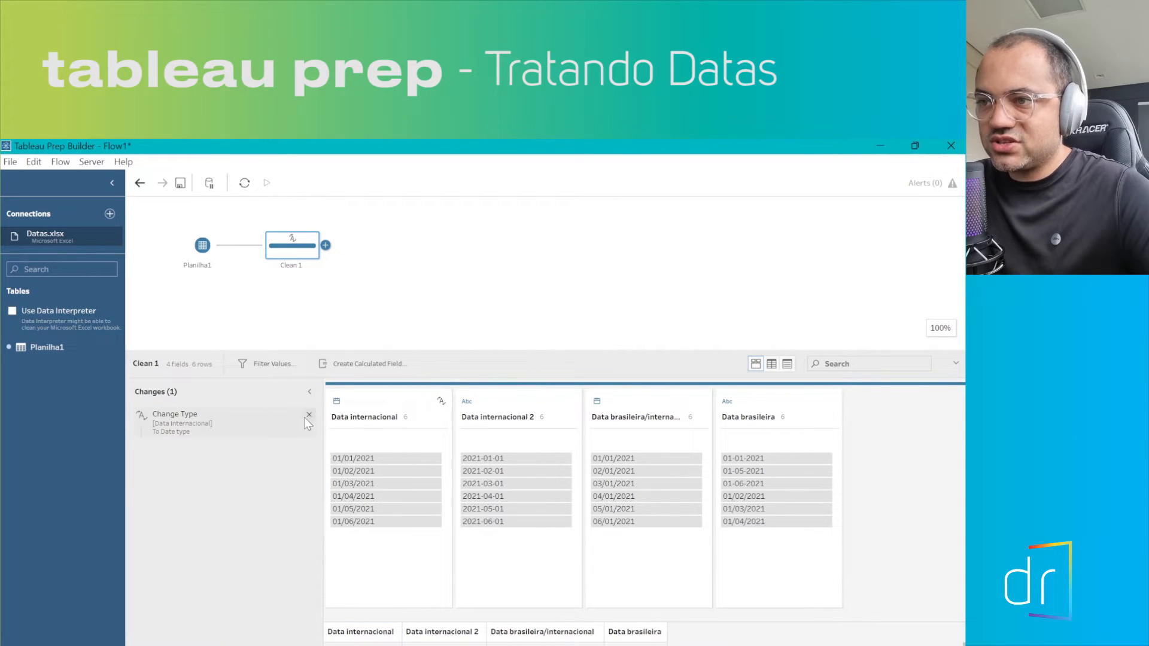
{"action": "left_click", "coordinate": [309, 415]}
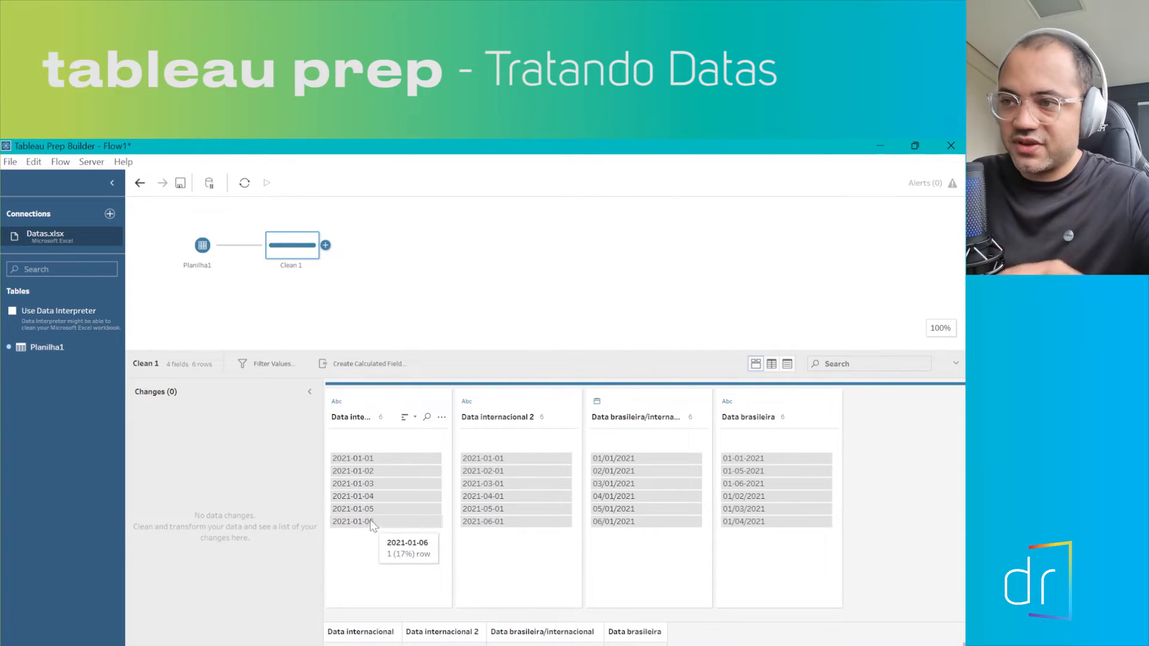
Change the data type of the Data internacional and Data internacional 2 fields to Date
{"action": "left_click", "coordinate": [338, 404]}
{"action": "left_click", "coordinate": [367, 469]}
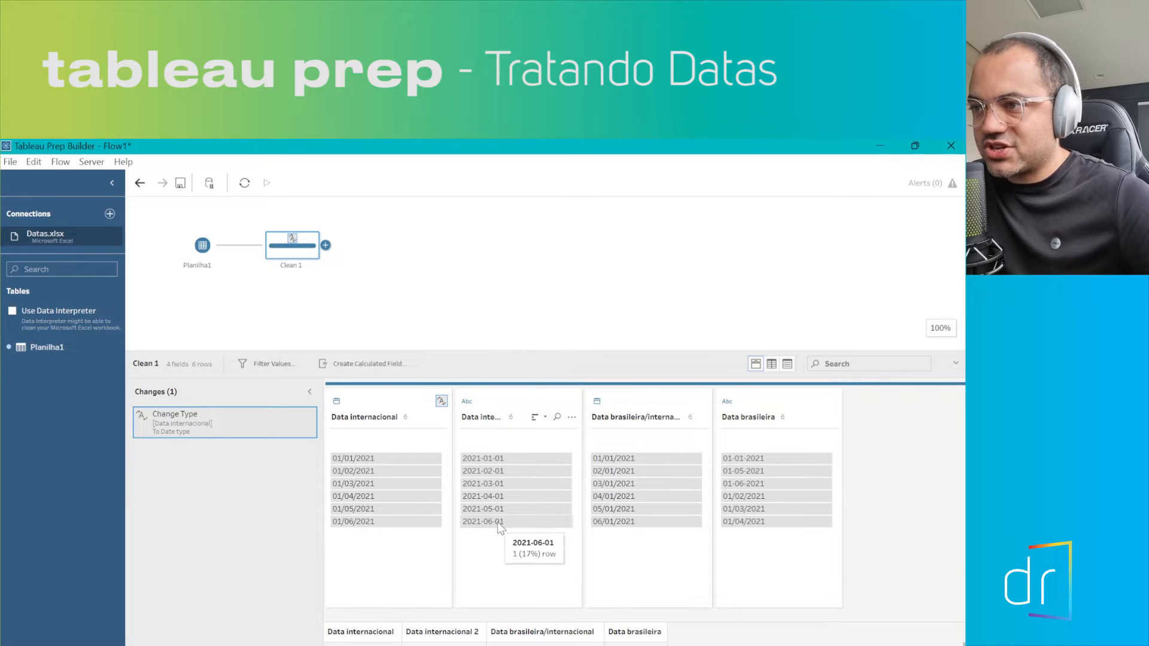
{"action": "left_click", "coordinate": [468, 402]}
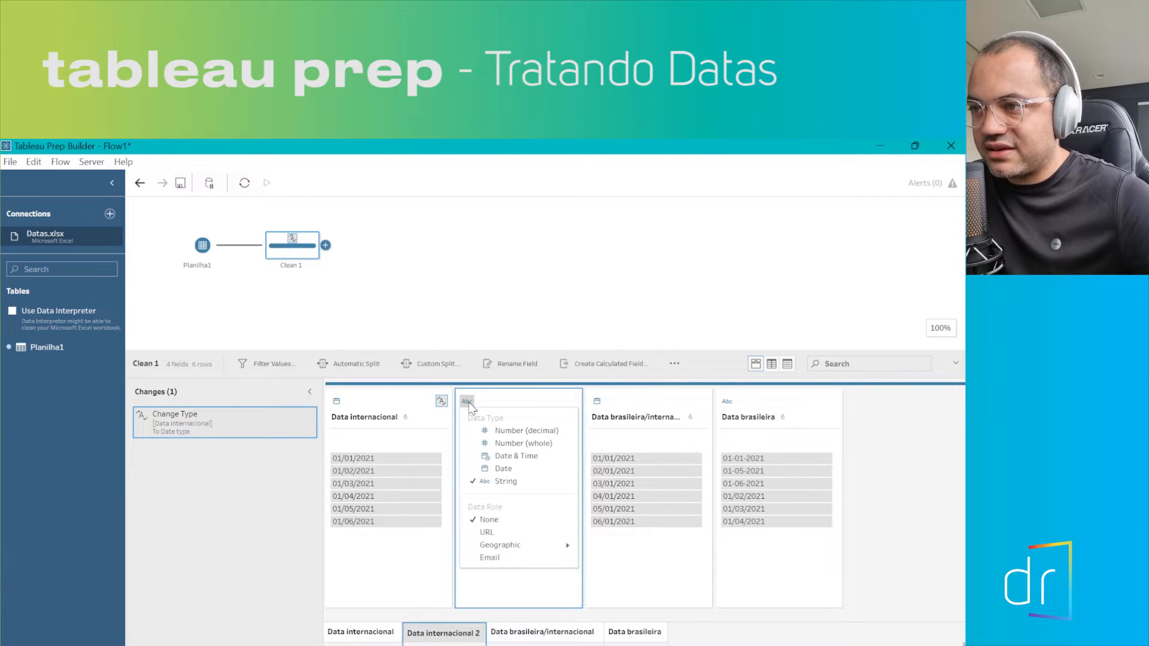
{"action": "left_click", "coordinate": [500, 468]}
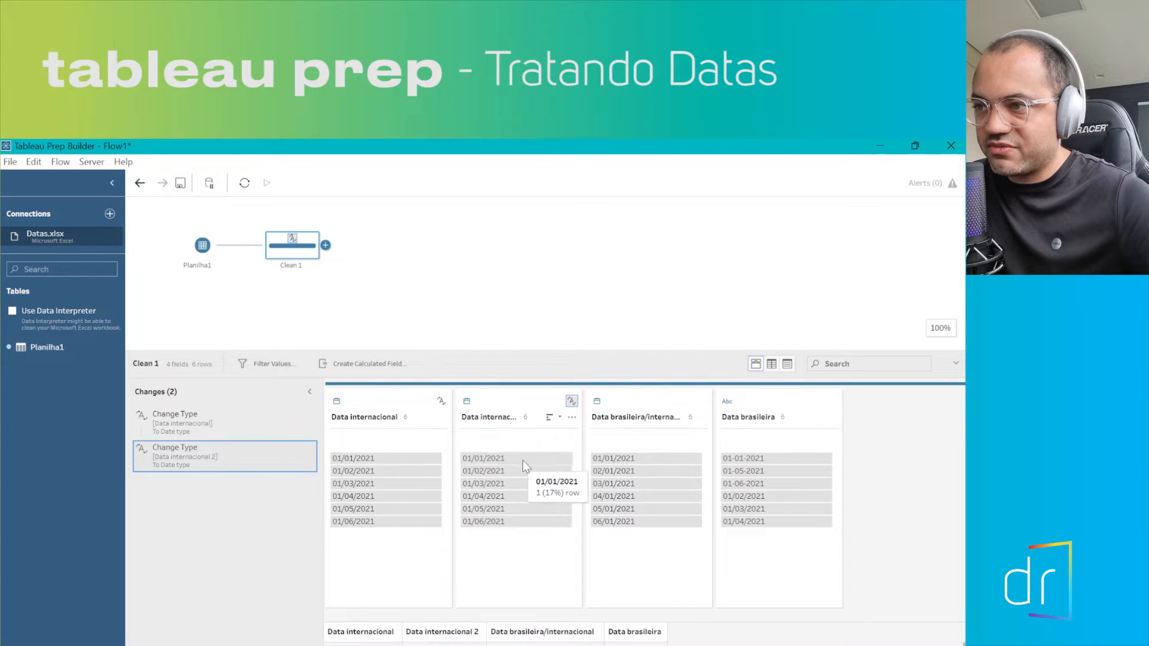
Try converting the Data internacional 2 dates to Month Number, and remove that conversion
{"action": "left_click", "coordinate": [572, 418]}
{"action": "mouse_move", "coordinate": [638, 235]}
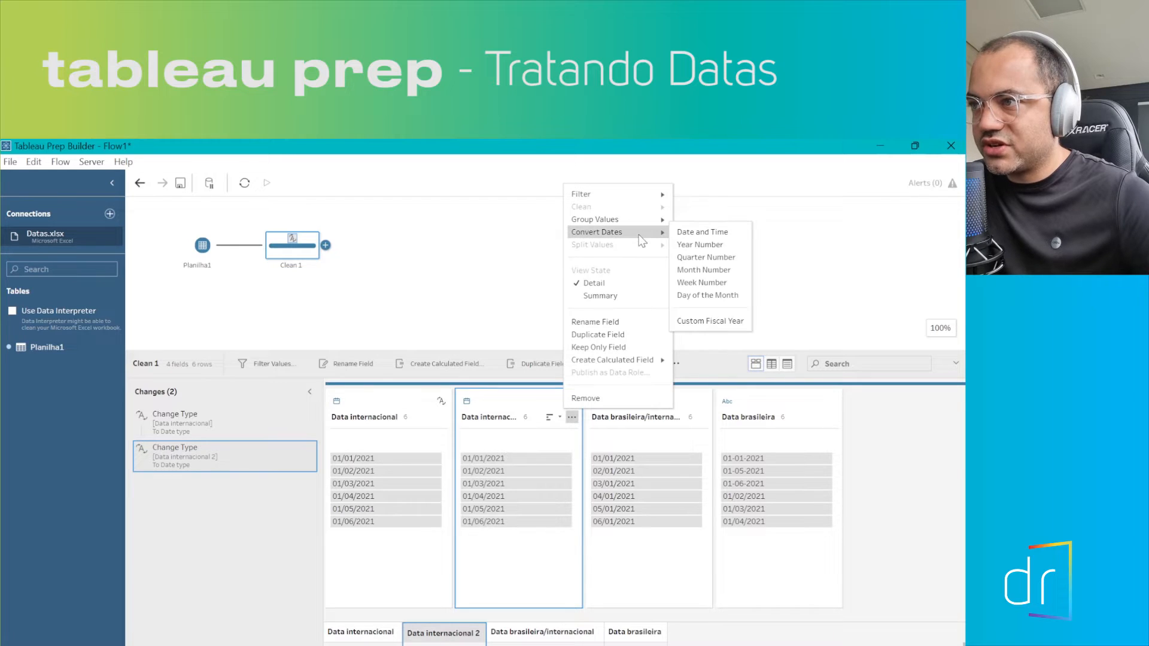
{"action": "left_click", "coordinate": [698, 270]}
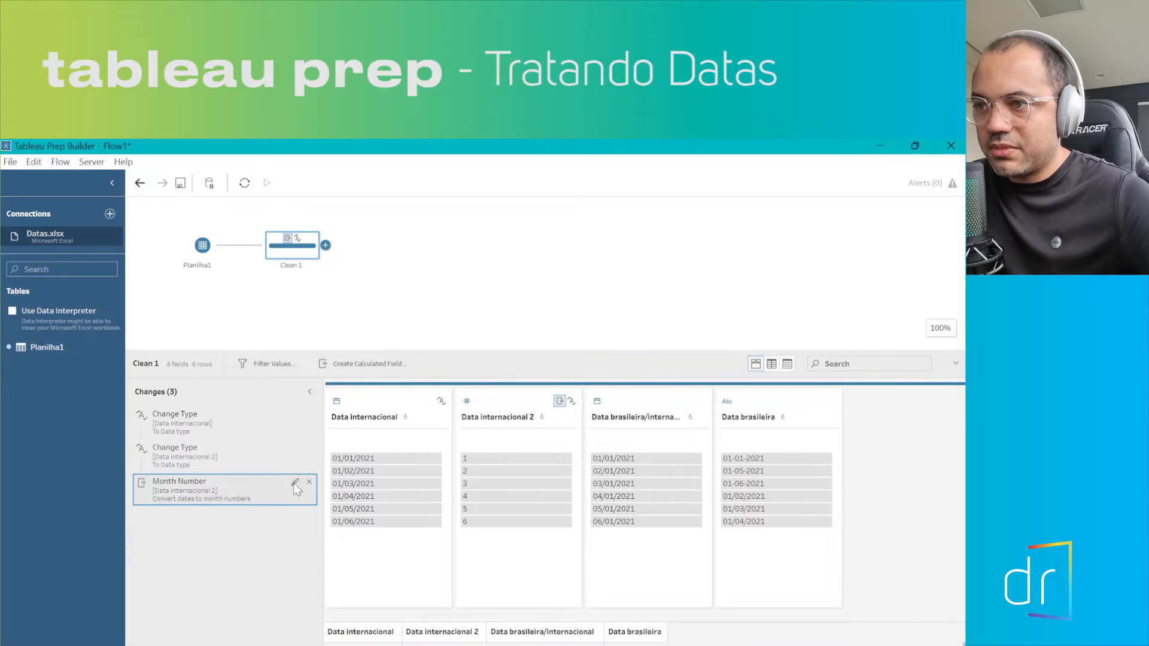
{"action": "left_click", "coordinate": [310, 483]}
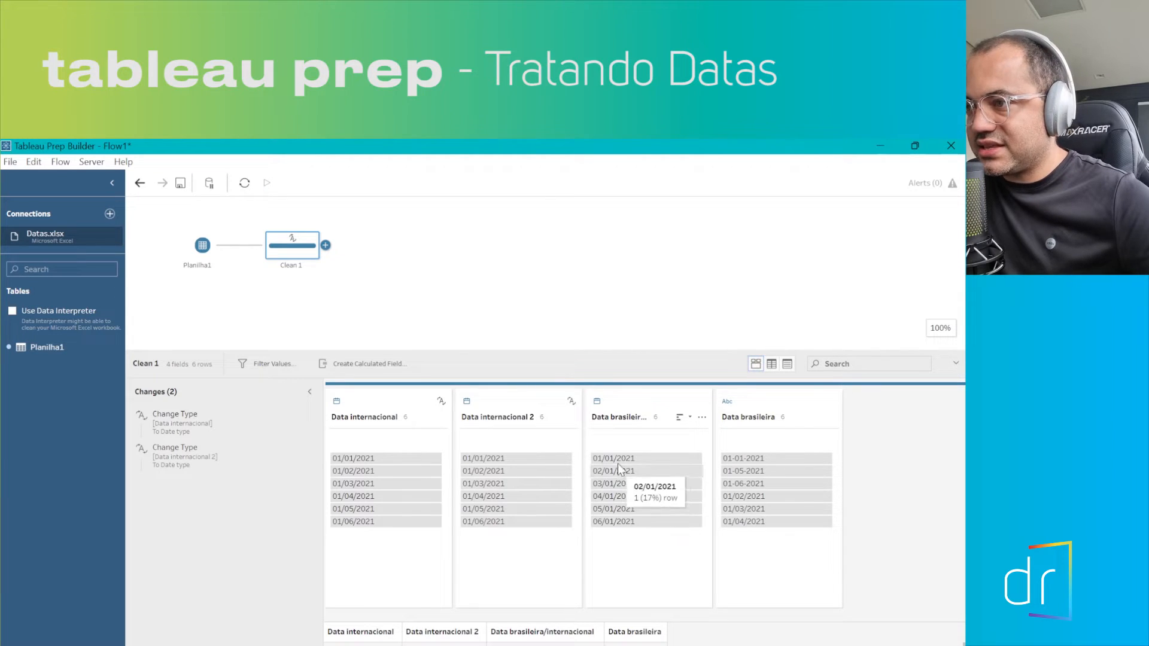
Check the type of Data brasileira/internacional in the Planilha1 input, and return to the Clean 1 step
{"action": "mouse_move", "coordinate": [622, 525]}
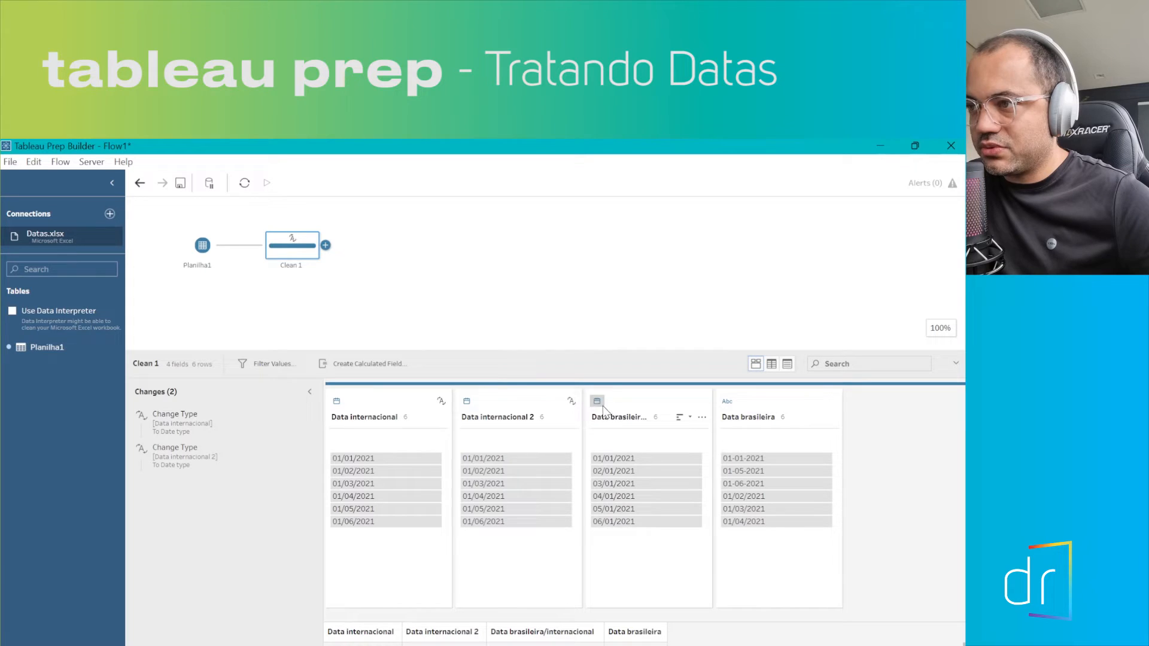
{"action": "left_click", "coordinate": [201, 251]}
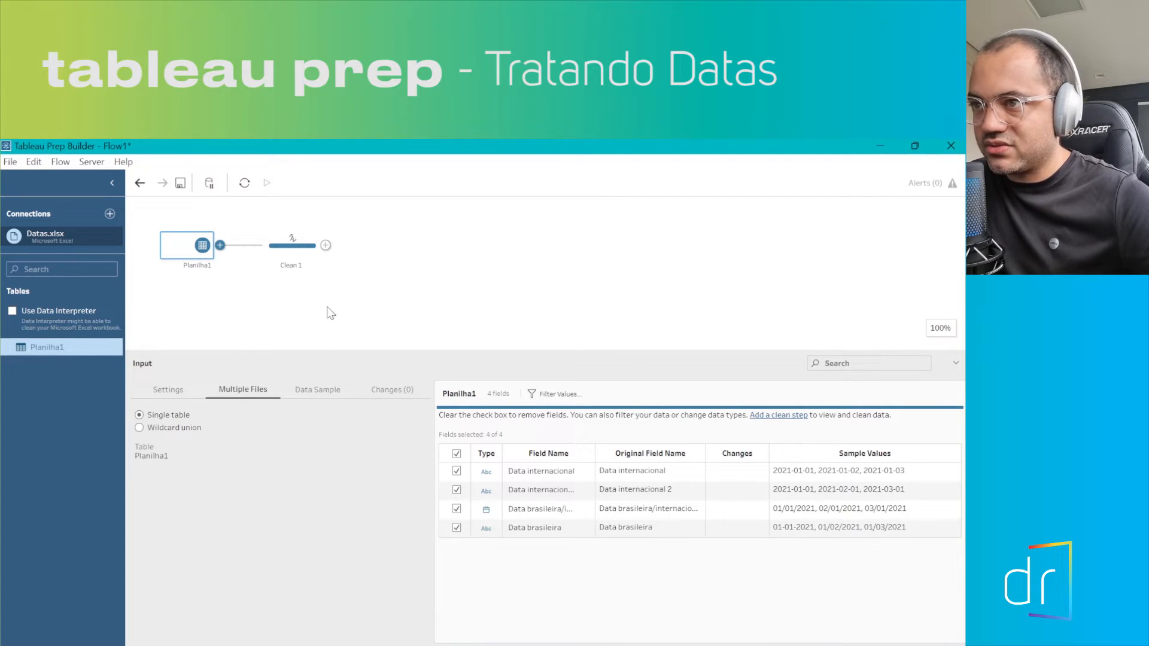
{"action": "left_click", "coordinate": [294, 248]}
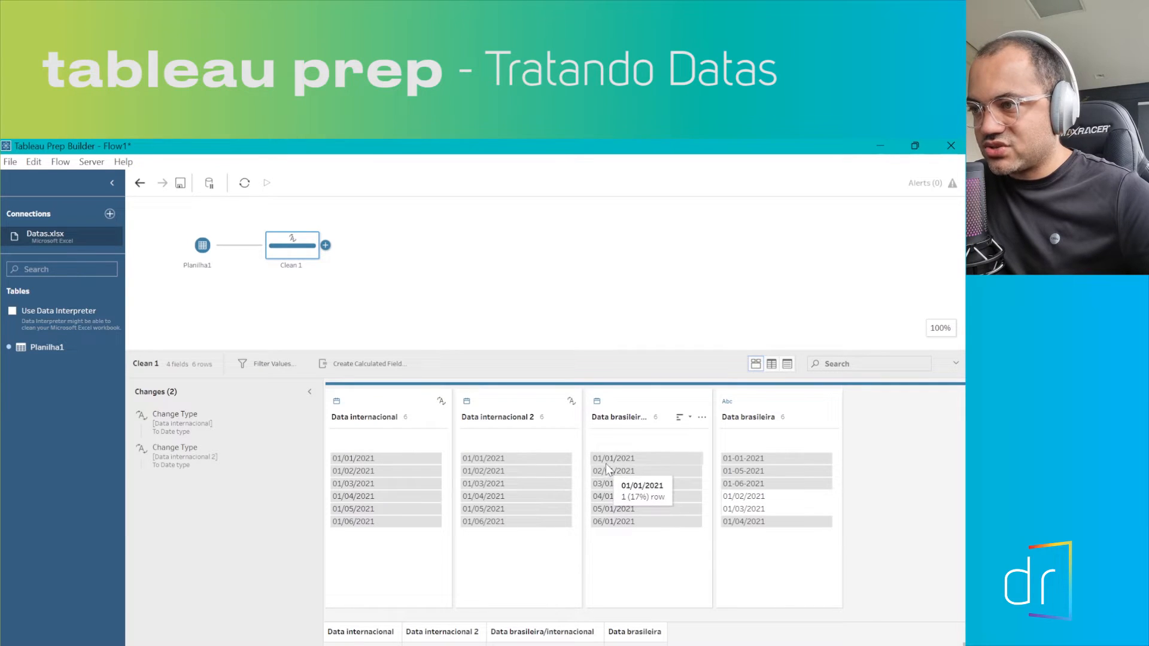
Try converting the Data brasileira/internacional dates to Month Number, and remove that conversion
{"action": "left_click", "coordinate": [700, 418]}
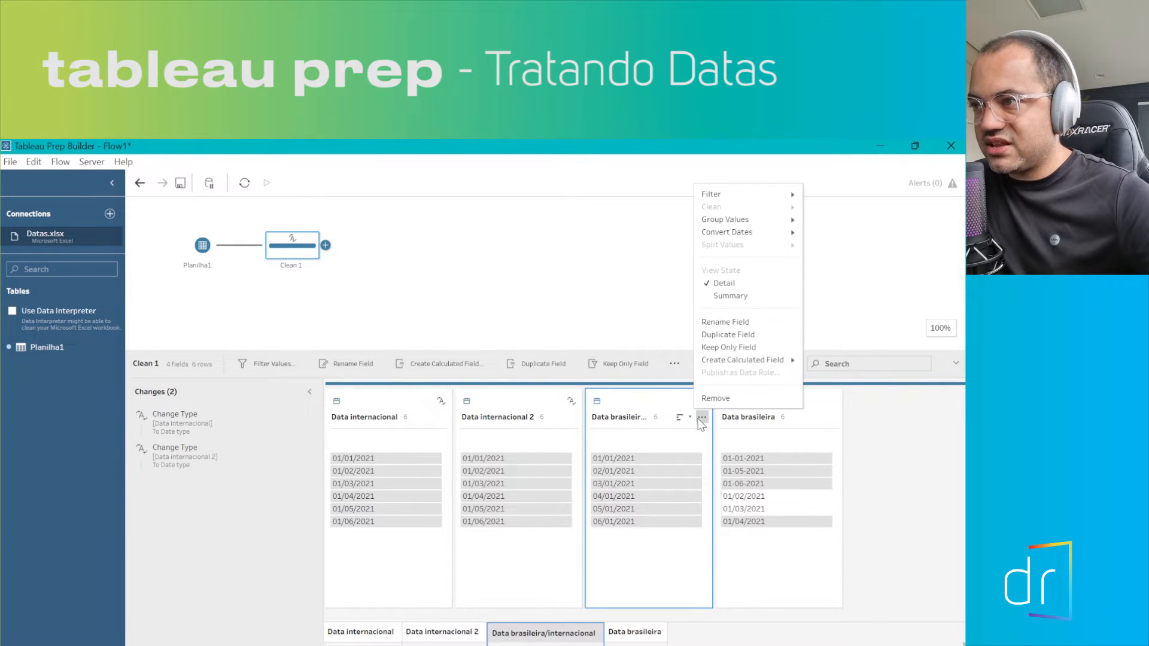
{"action": "mouse_move", "coordinate": [761, 238]}
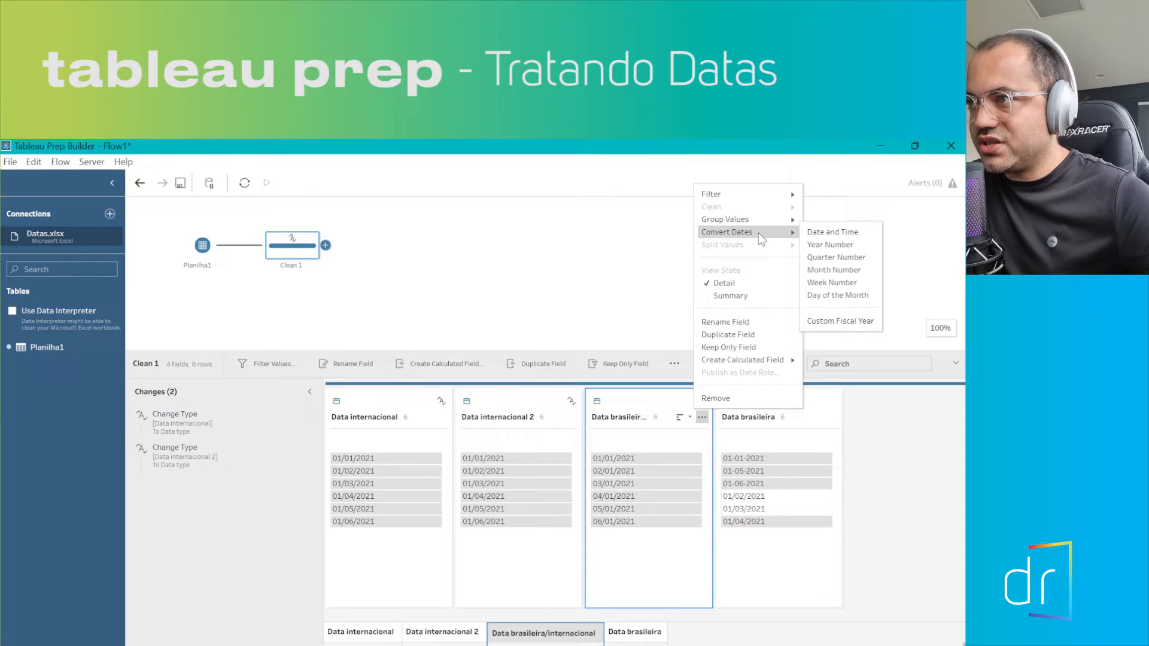
{"action": "left_click", "coordinate": [835, 272]}
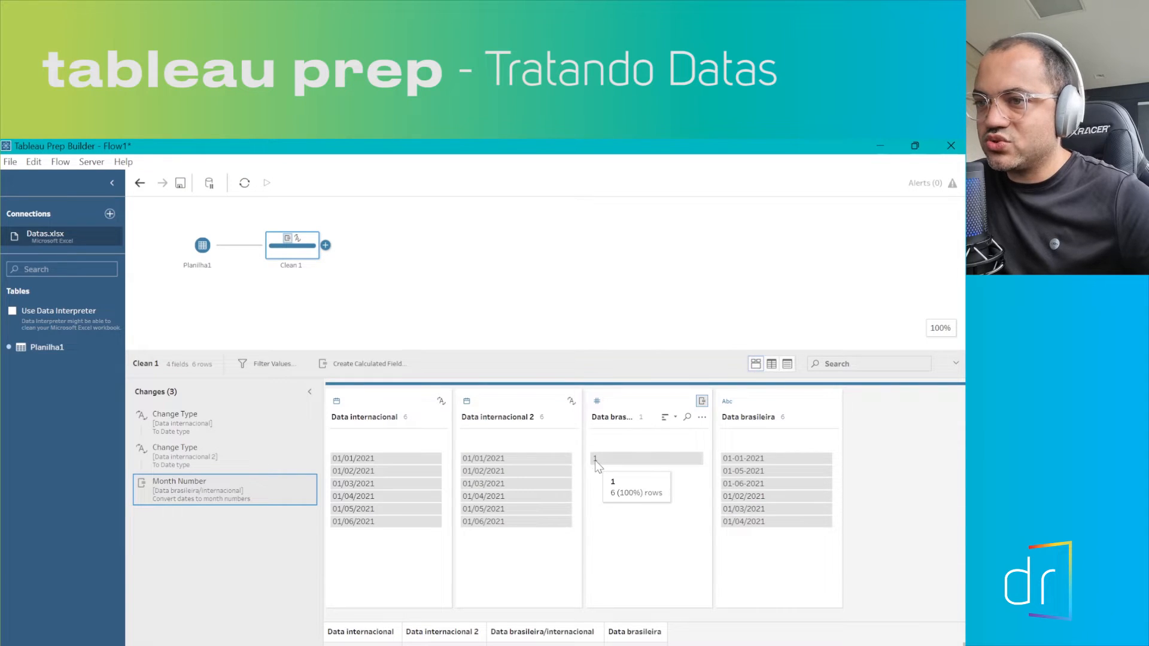
{"action": "left_click", "coordinate": [309, 482]}
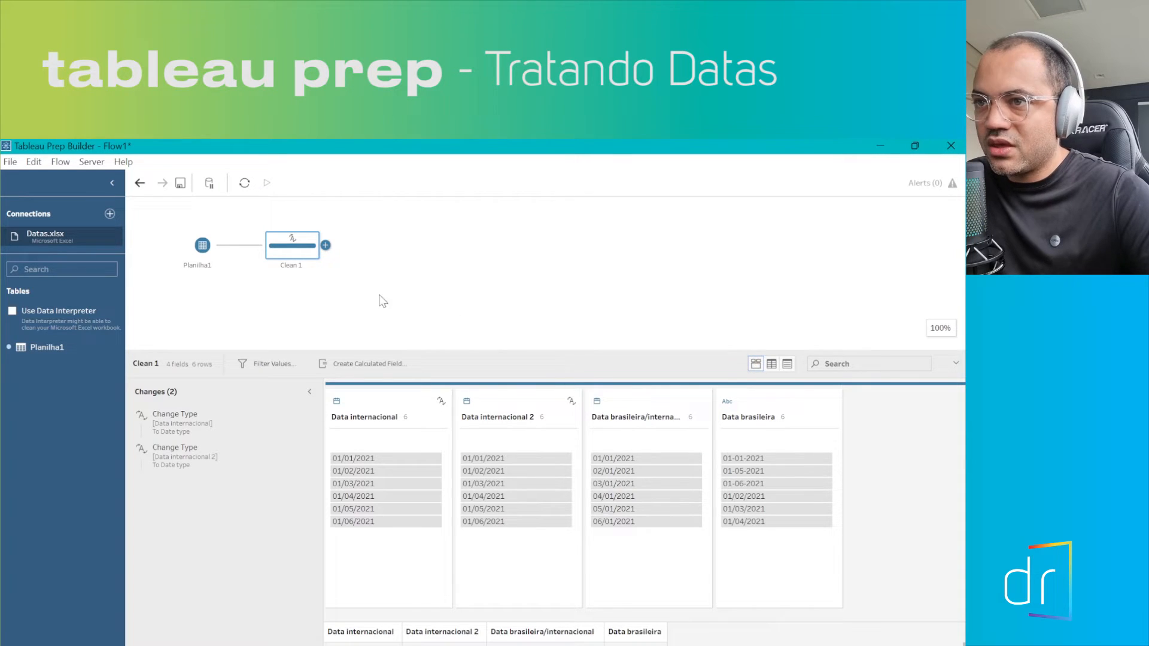
Change the Data brasileira/internacional field to String in the Planilha1 input, and return to the Clean 1 step
{"action": "left_click", "coordinate": [202, 247]}
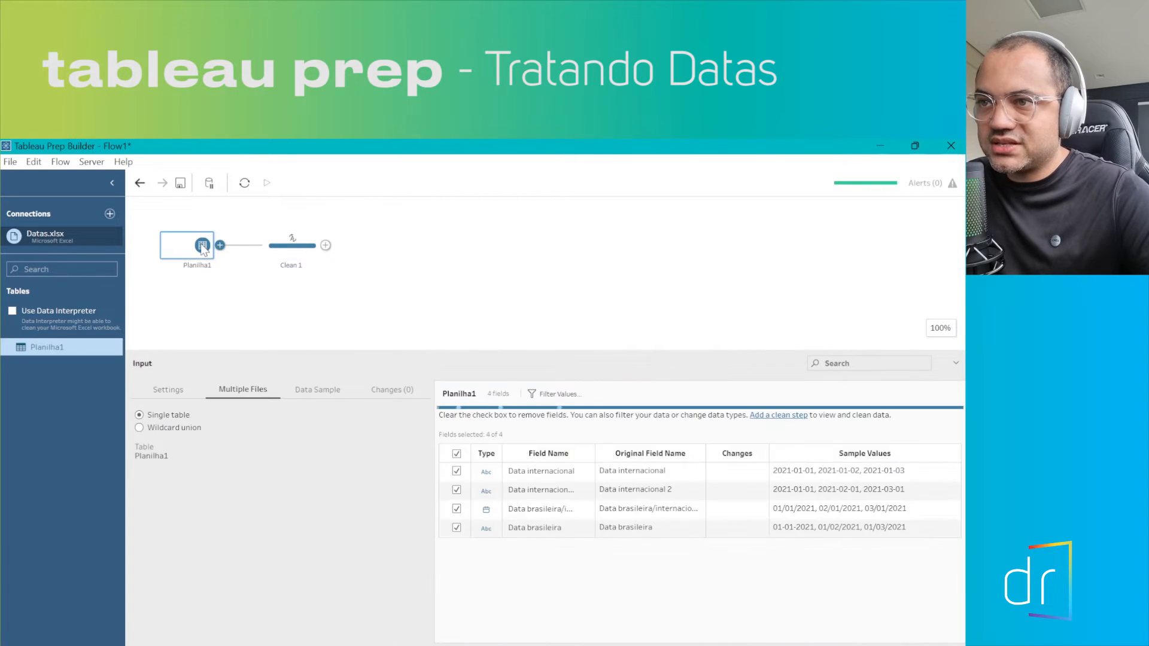
{"action": "left_click", "coordinate": [486, 510]}
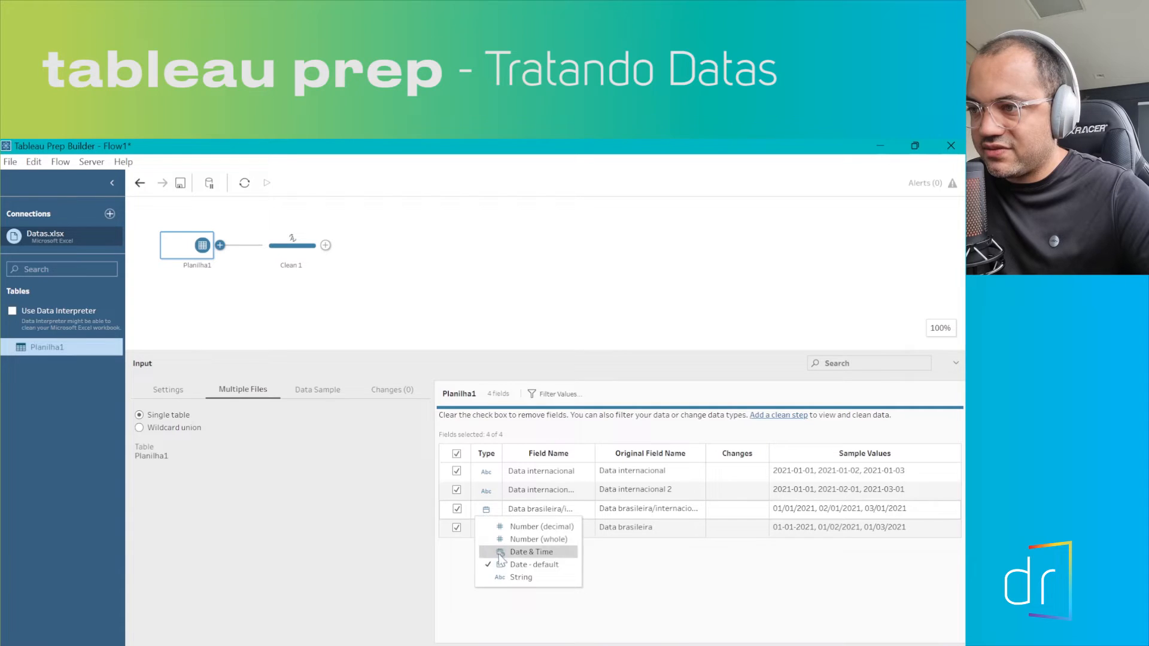
{"action": "left_click", "coordinate": [505, 576]}
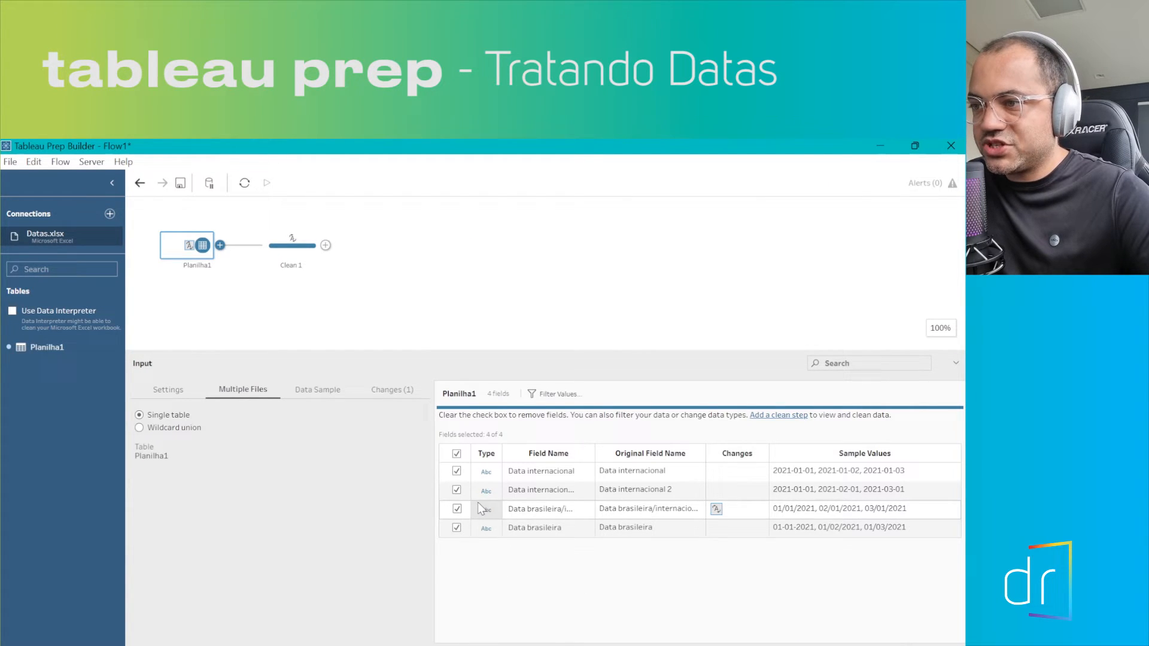
{"action": "left_click", "coordinate": [309, 261]}
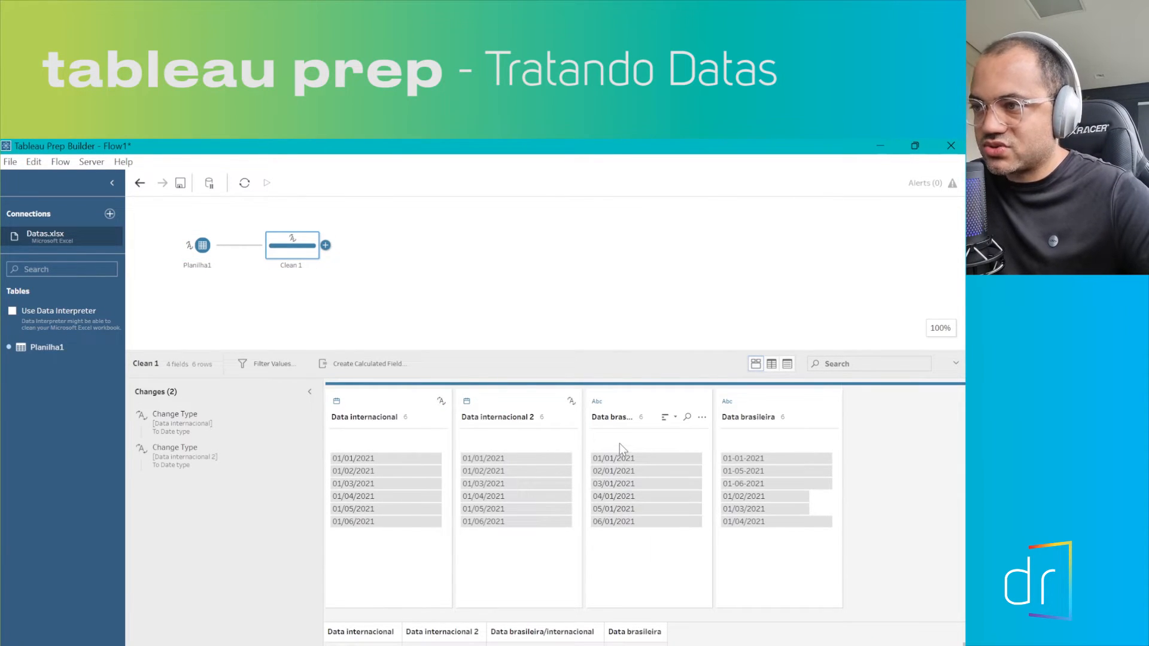
Apply a custom split to Data brasileira/internacional using the separator / and splitting off all fields
{"action": "left_click", "coordinate": [642, 404]}
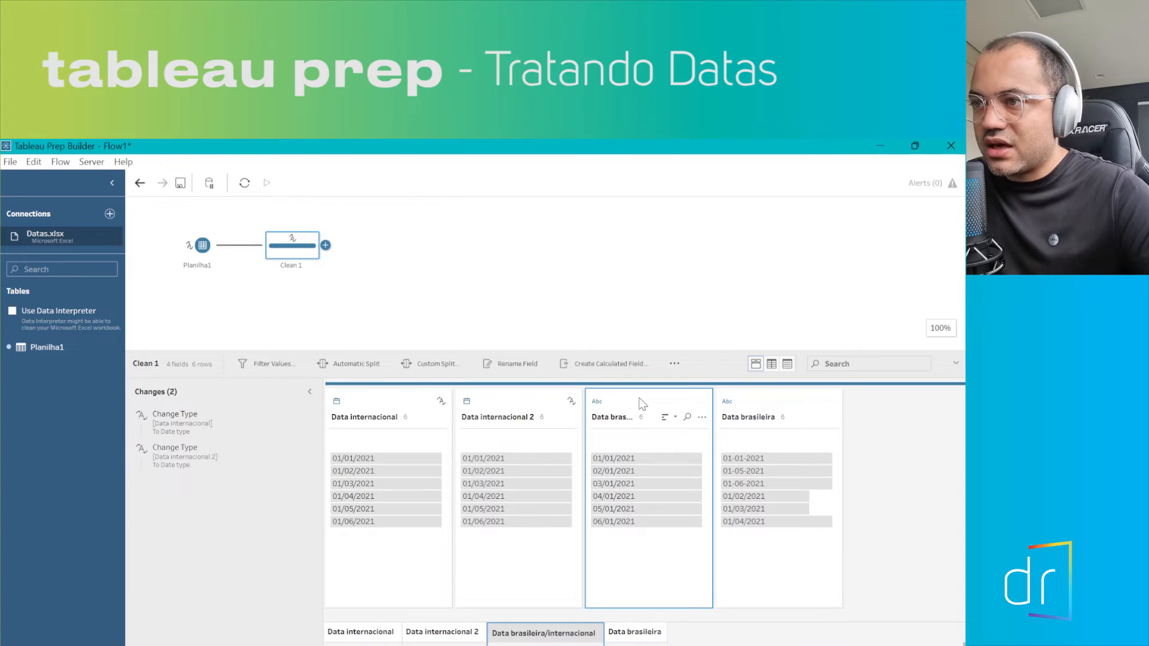
{"action": "left_click", "coordinate": [430, 364]}
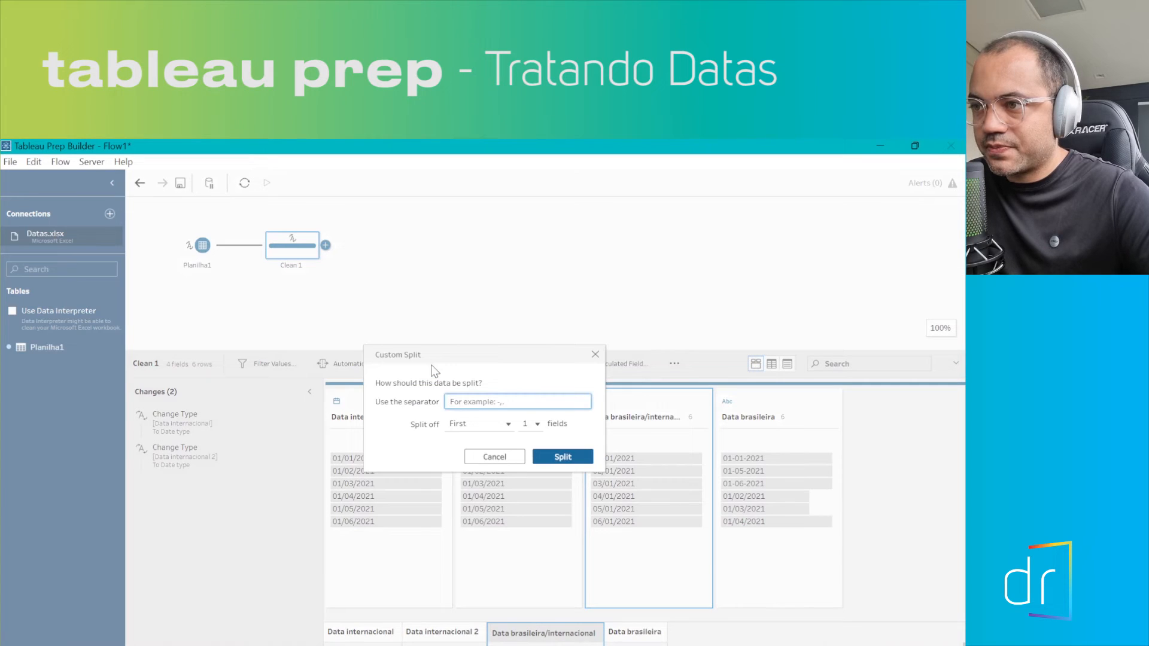
{"action": "type", "text": "/"}
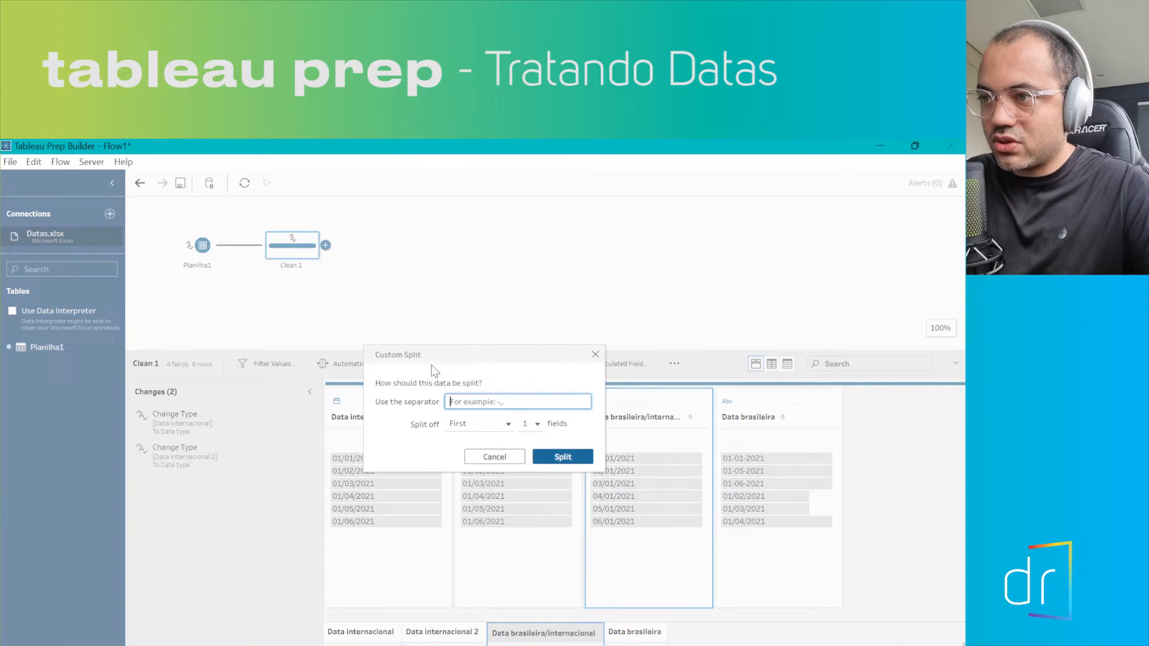
{"action": "key", "text": "BackSpace"}
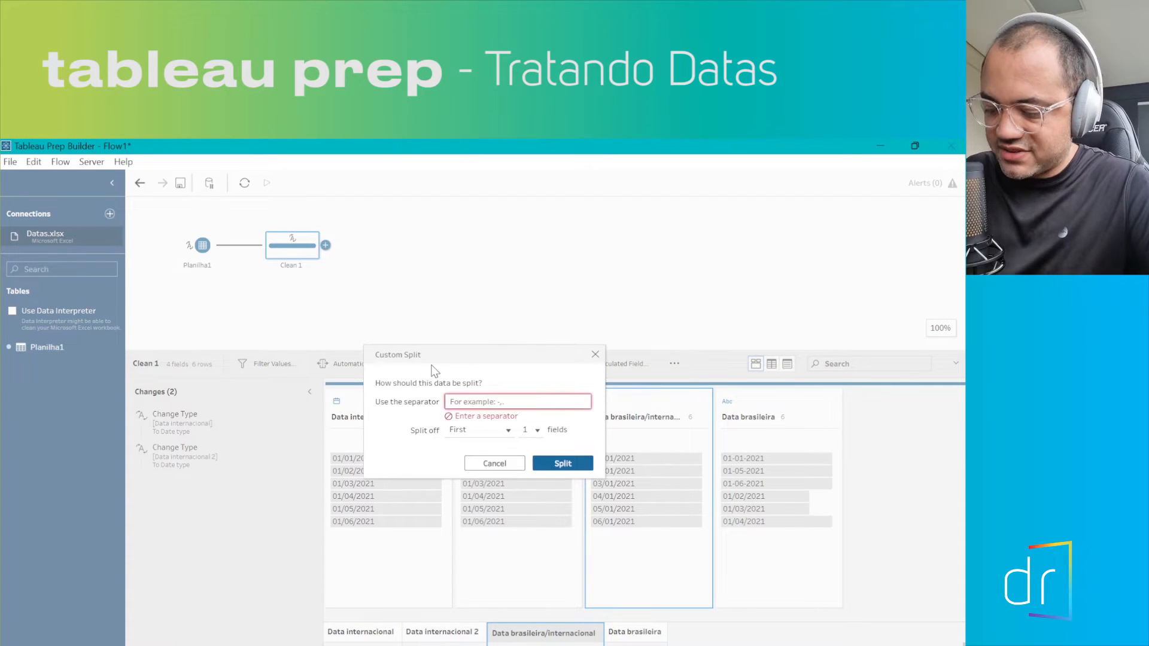
{"action": "type", "text": "/"}
{"action": "left_click", "coordinate": [490, 426]}
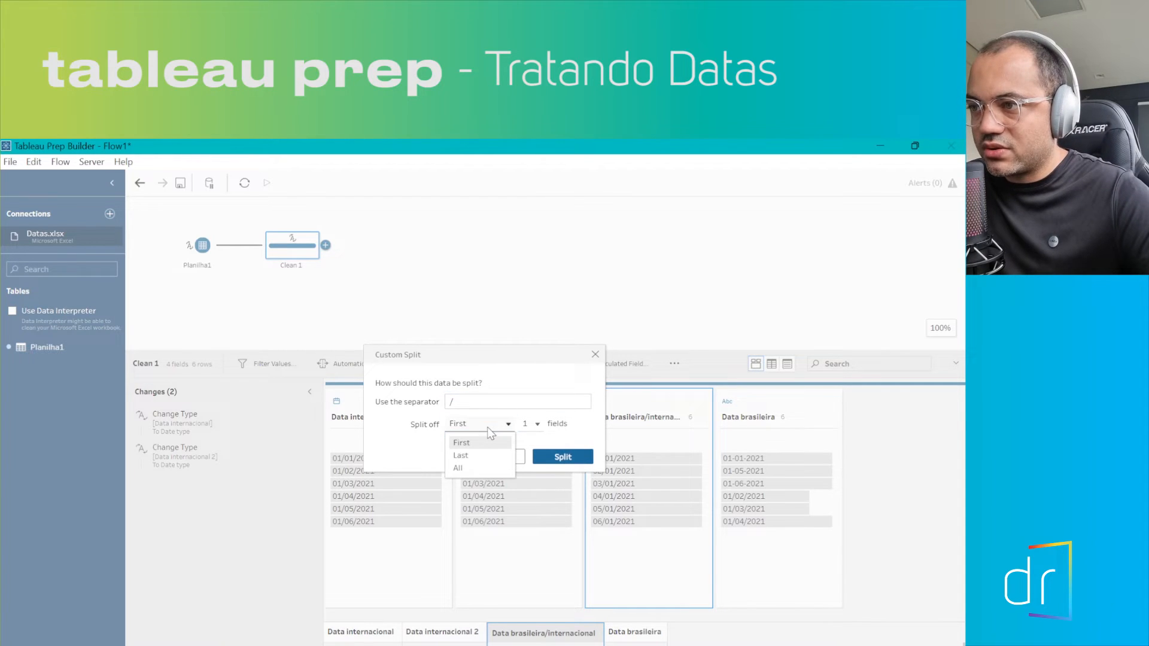
{"action": "left_click", "coordinate": [491, 429]}
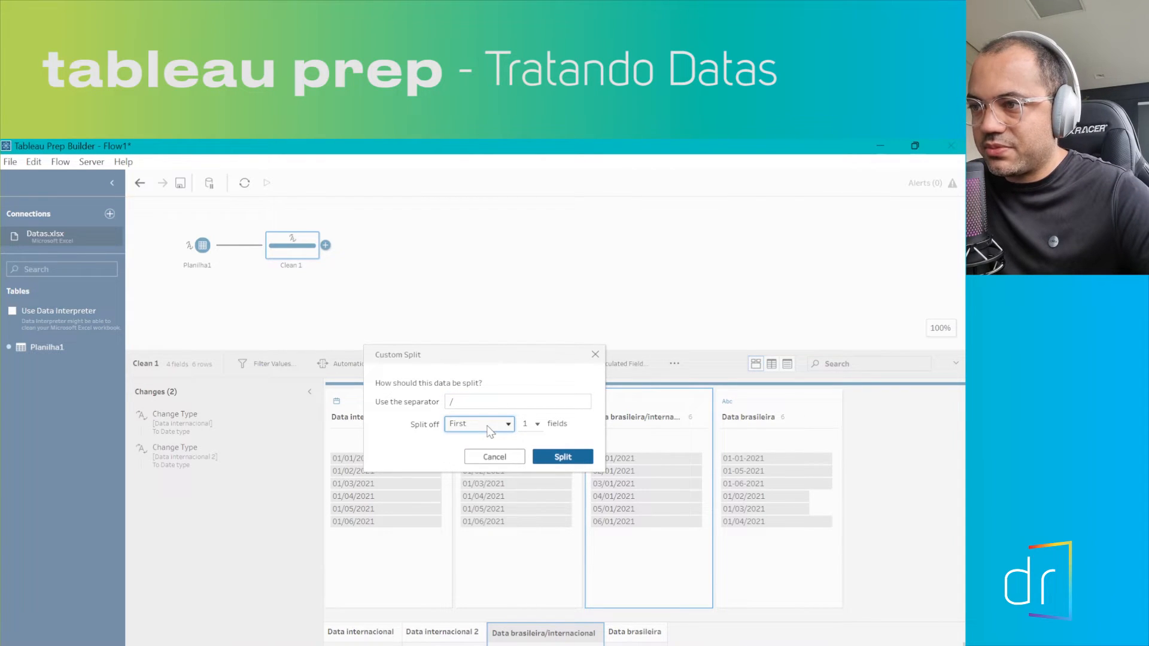
{"action": "left_click", "coordinate": [474, 430]}
{"action": "left_click", "coordinate": [466, 467]}
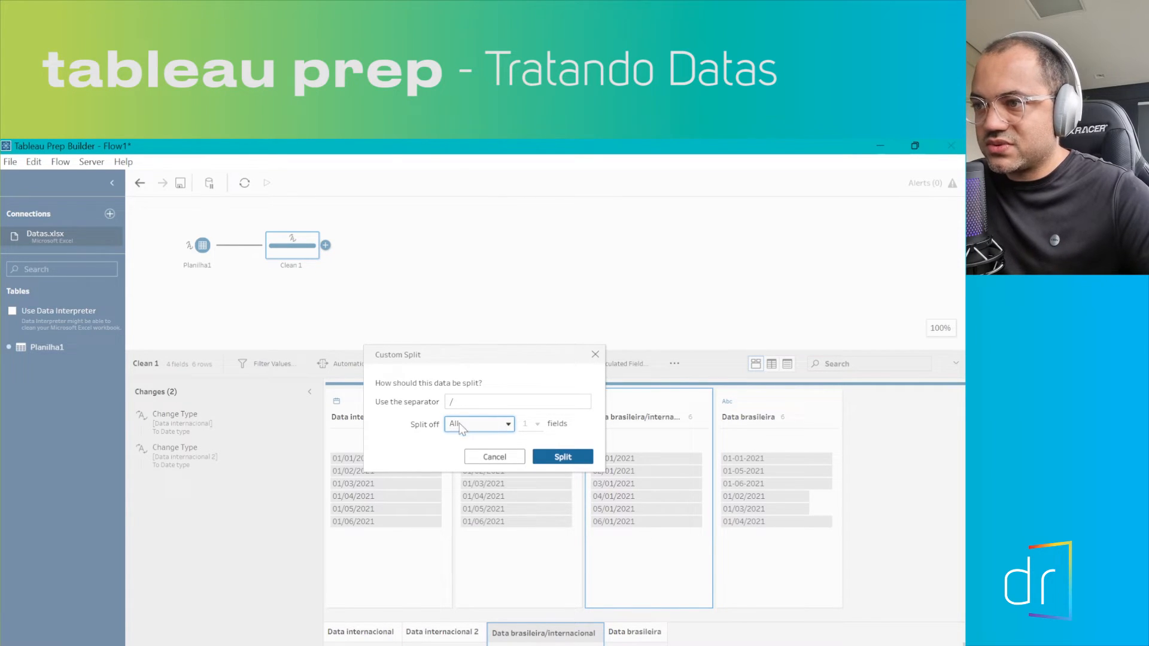
{"action": "left_click", "coordinate": [561, 458]}
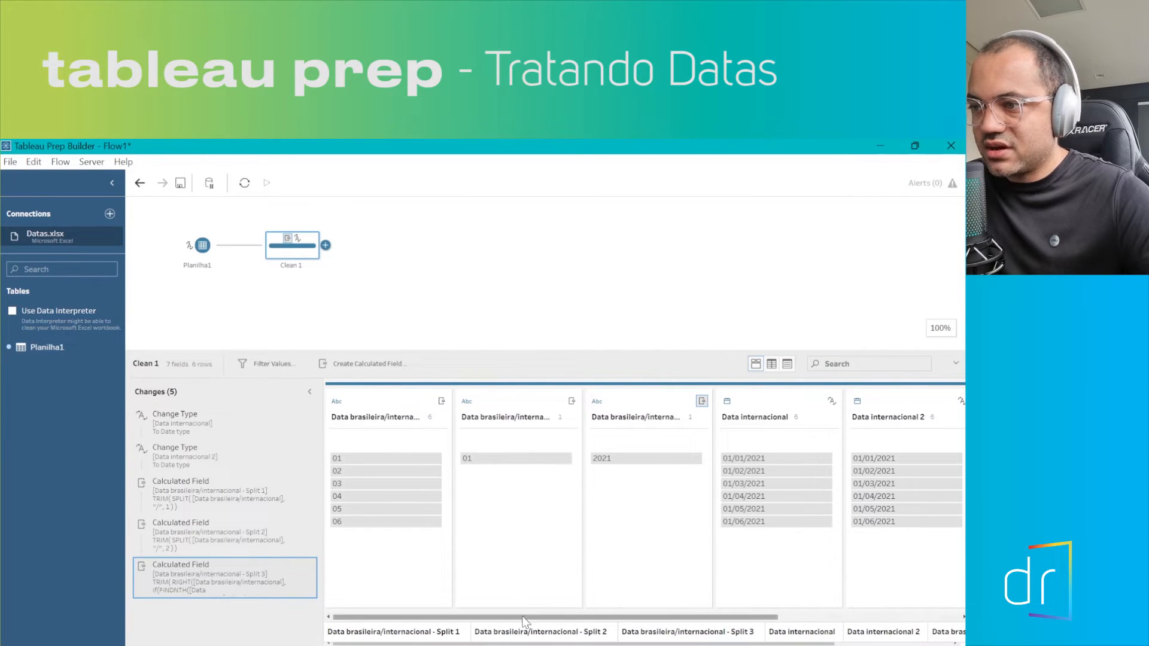
Rename the first split field, which holds 01 to 06, as Data brasileira/internacional - MES
{"action": "left_click_drag", "start_coordinate": [533, 614], "coordinate": [721, 614]}
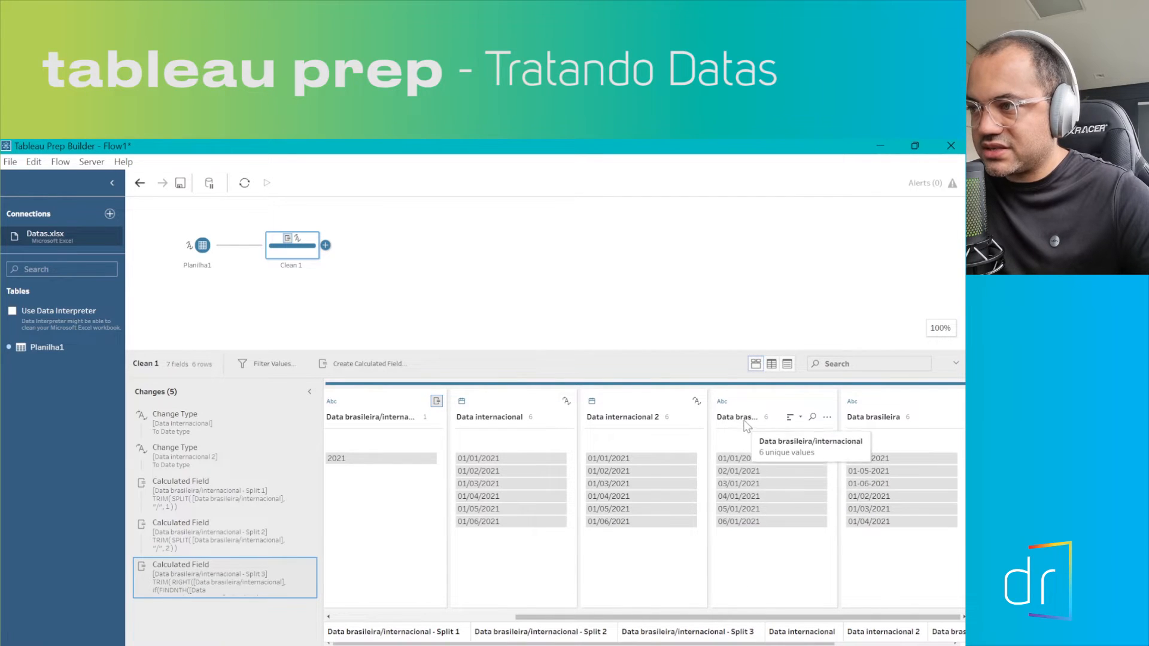
{"action": "left_click_drag", "start_coordinate": [702, 617], "coordinate": [449, 617]}
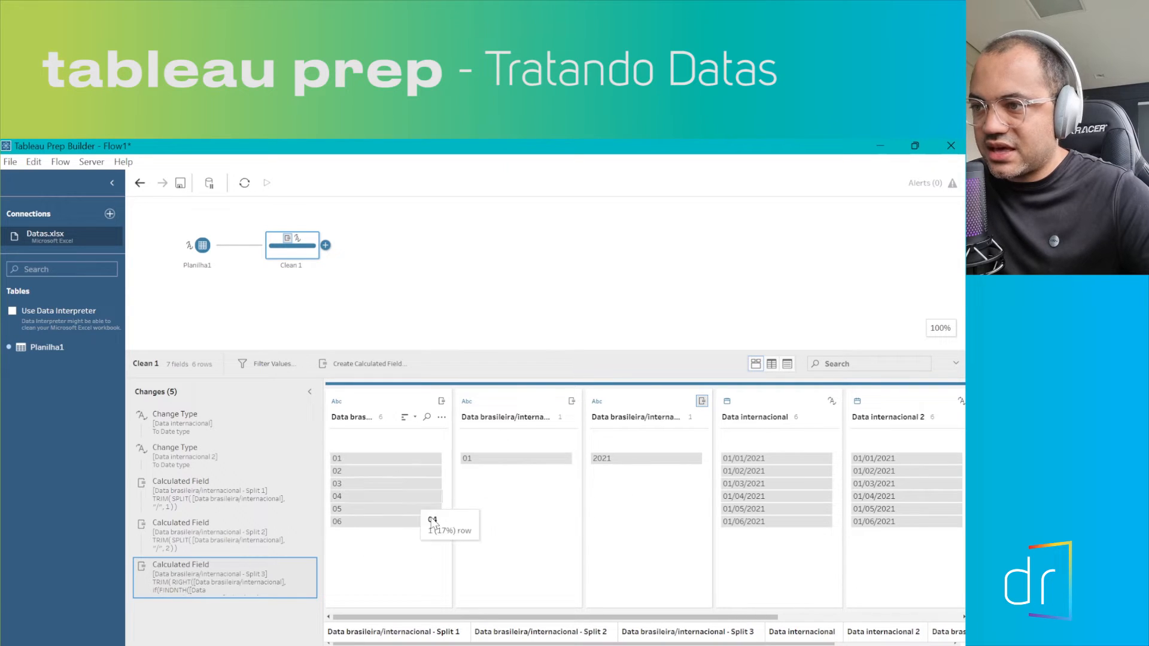
{"action": "double_click", "coordinate": [353, 422]}
{"action": "type", "text": "Data"}
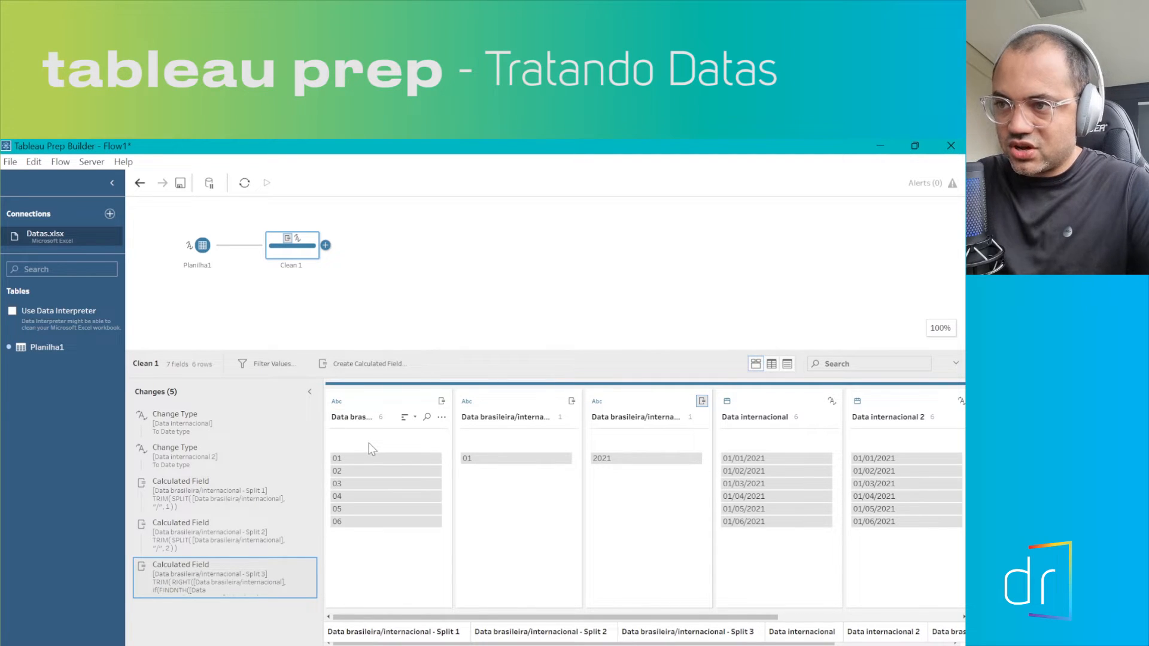
{"action": "double_click", "coordinate": [344, 419]}
{"action": "left_click_drag", "start_coordinate": [349, 417], "coordinate": [370, 415]}
{"action": "type", "text": "MES"}
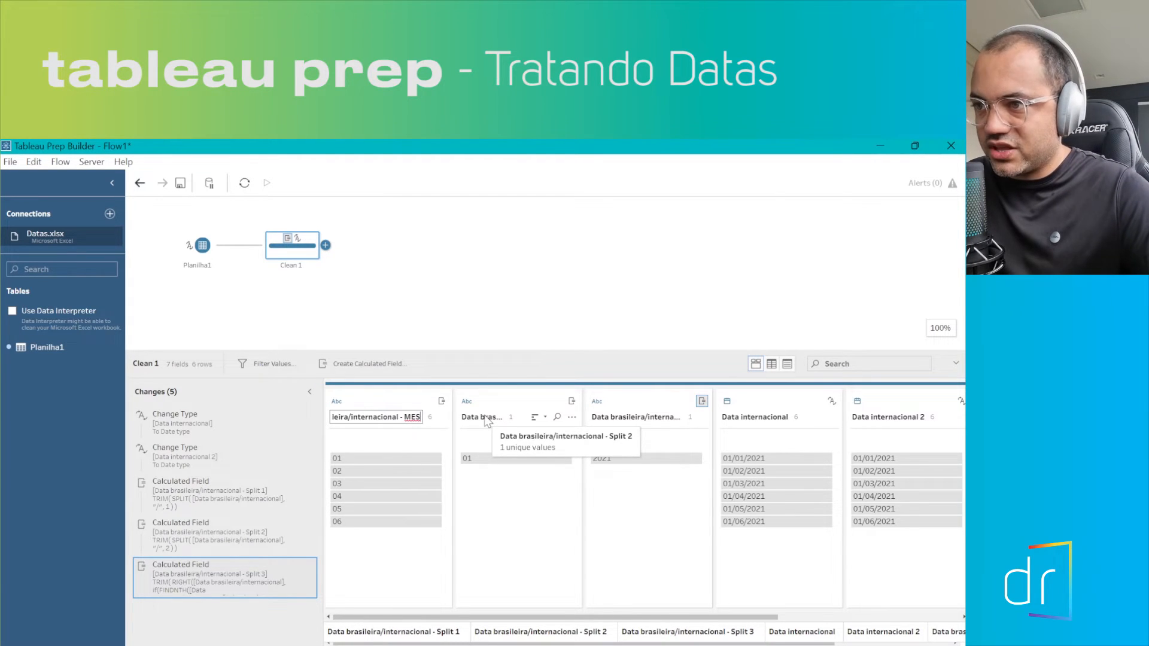
Rename the second split field as Data brasileira/internacional - Dia
{"action": "left_click", "coordinate": [487, 421]}
{"action": "double_click", "coordinate": [485, 414]}
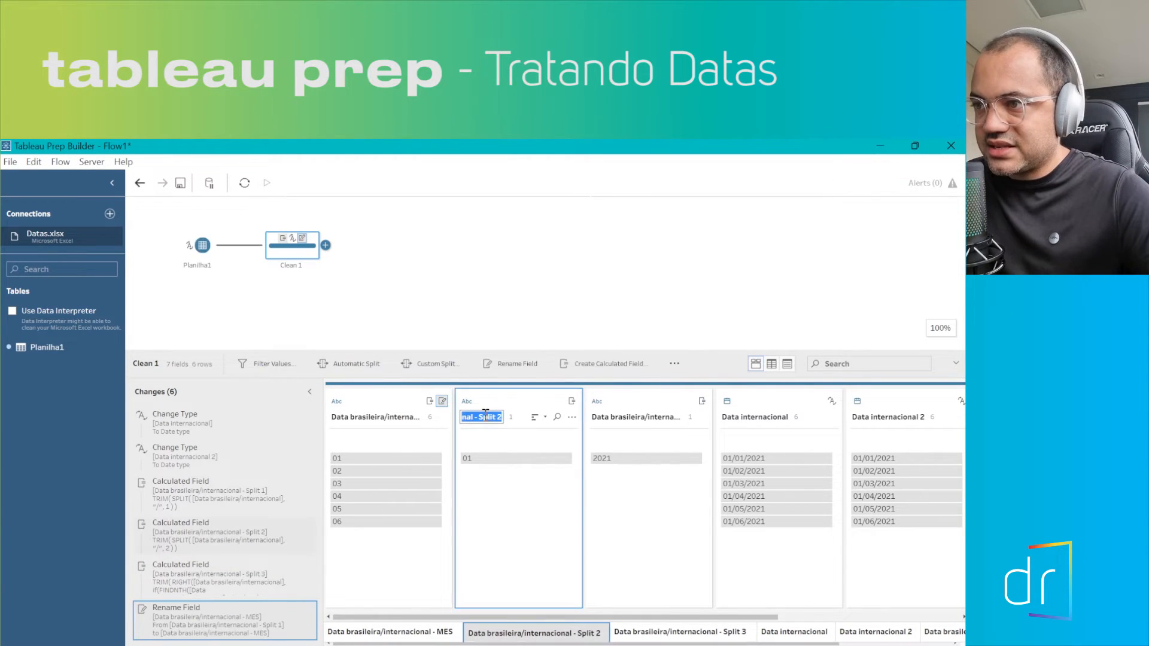
{"action": "left_click", "coordinate": [480, 416]}
{"action": "left_click_drag", "start_coordinate": [482, 419], "coordinate": [505, 420]}
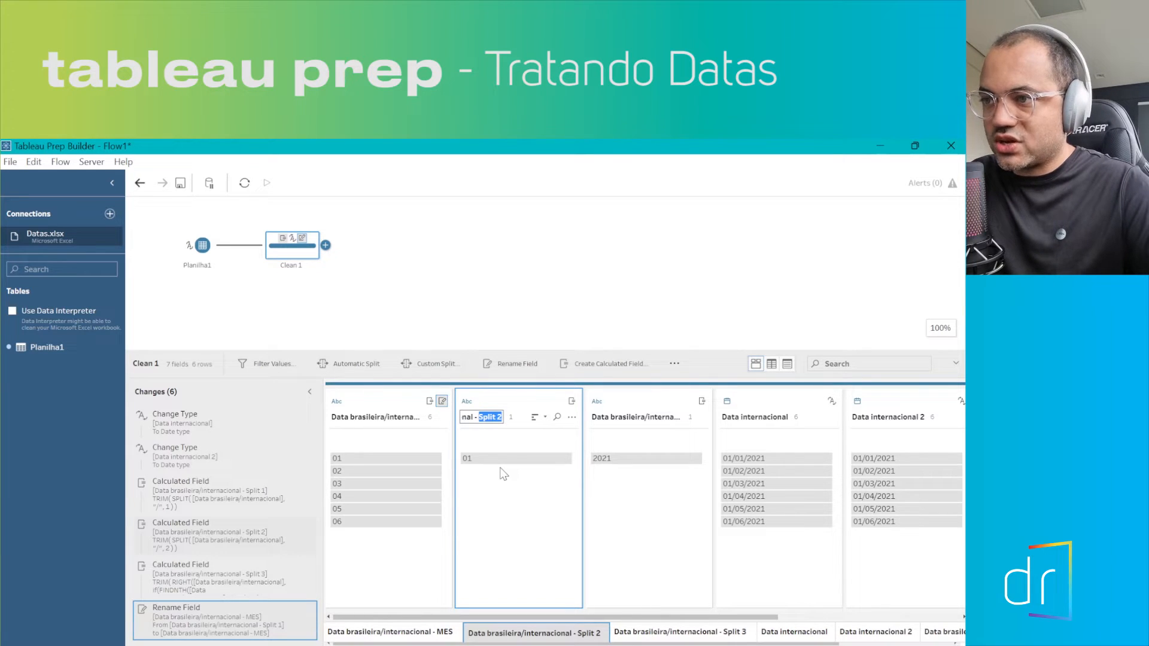
{"action": "type", "text": "Dia"}
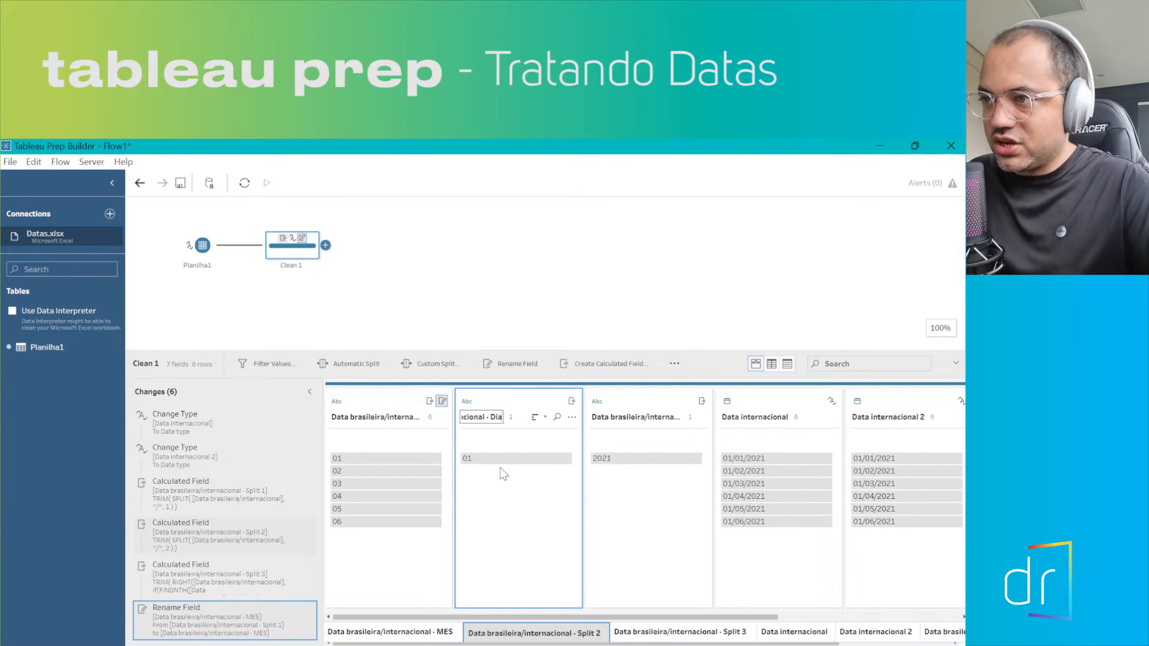
Rename the third split field, which holds the year, as Data brasileira/internacional - ANO
{"action": "left_click", "coordinate": [607, 422]}
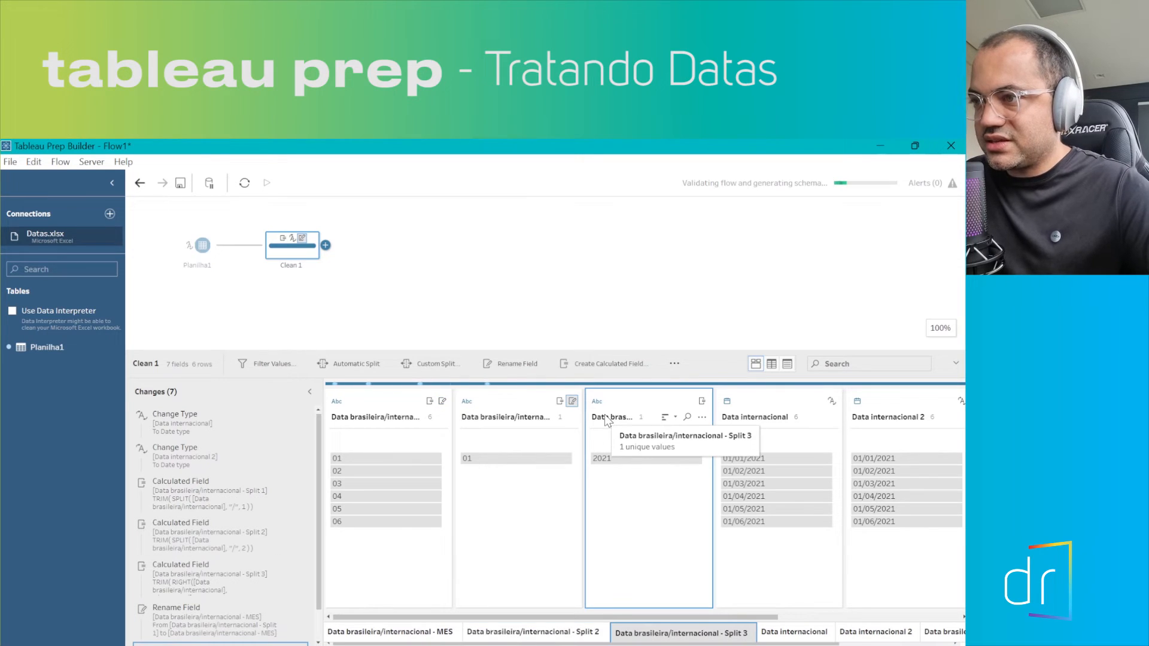
{"action": "double_click", "coordinate": [607, 418]}
{"action": "left_click_drag", "start_coordinate": [609, 417], "coordinate": [633, 418]}
{"action": "type", "text": "AN"}
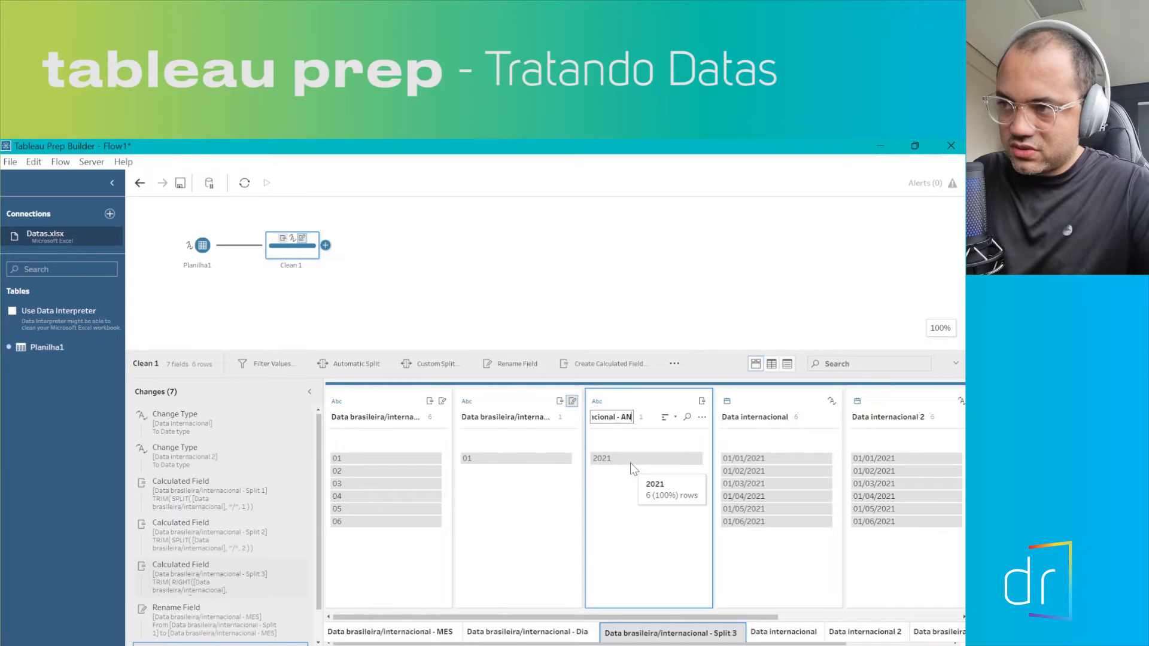
{"action": "type", "text": "O"}
{"action": "key", "text": "Return"}
Change the day field's name suffix to uppercase, making it Data brasileira/internacional - DIA
{"action": "left_click", "coordinate": [485, 422]}
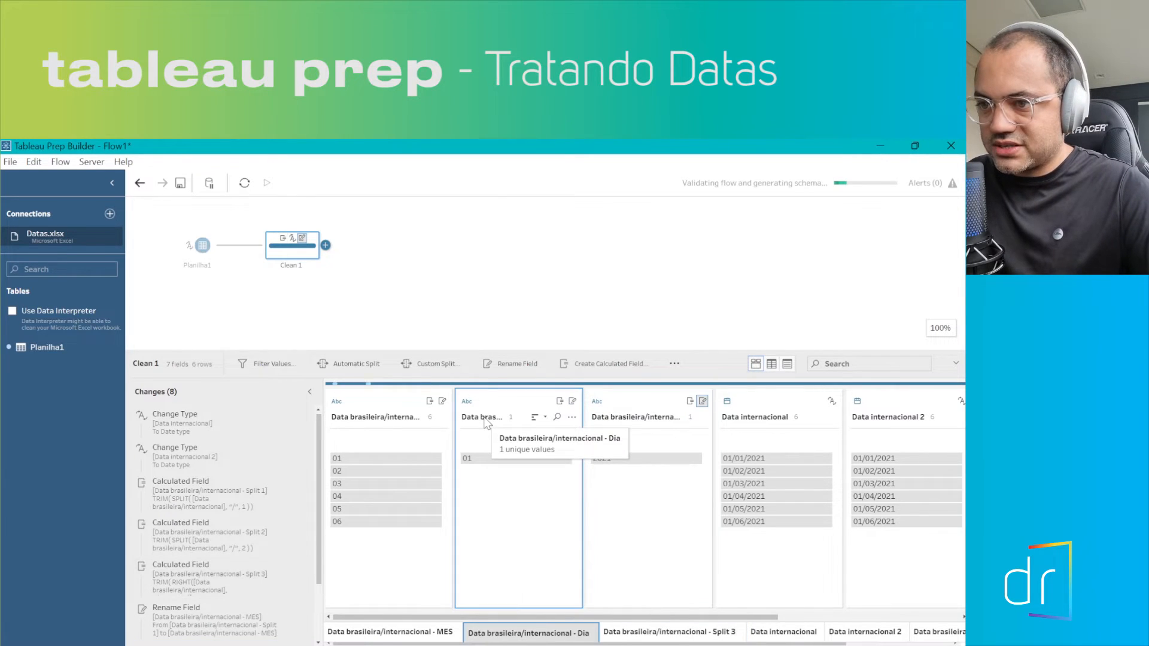
{"action": "double_click", "coordinate": [485, 418]}
{"action": "left_click", "coordinate": [495, 417]}
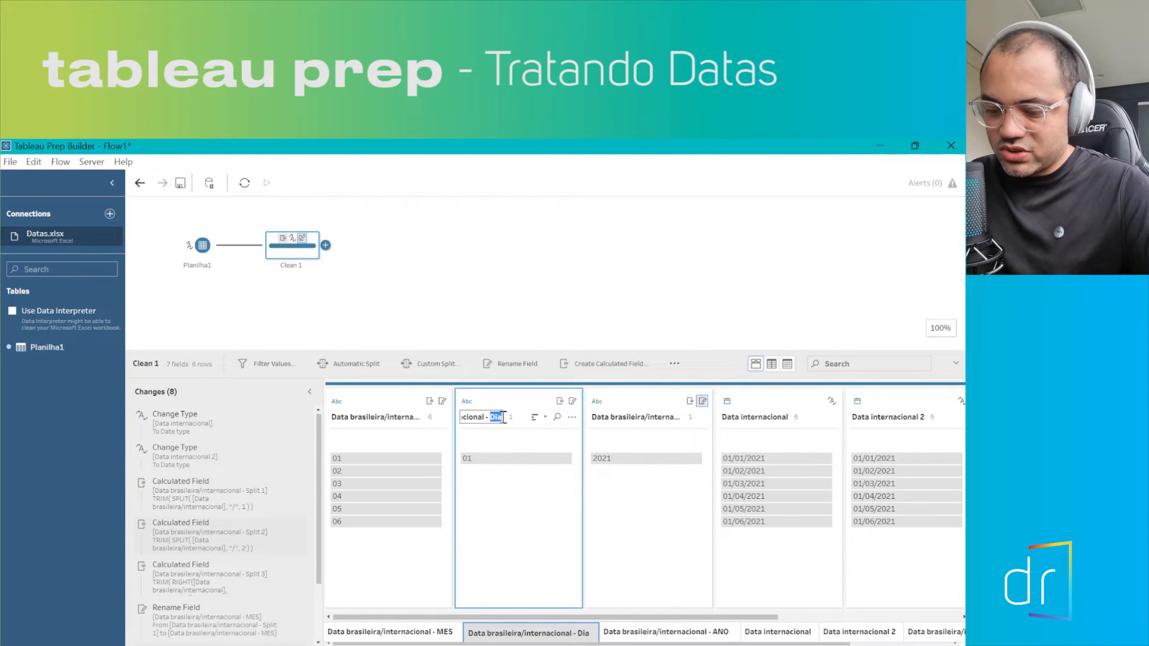
{"action": "type", "text": "DIA"}
{"action": "key", "text": "Return"}
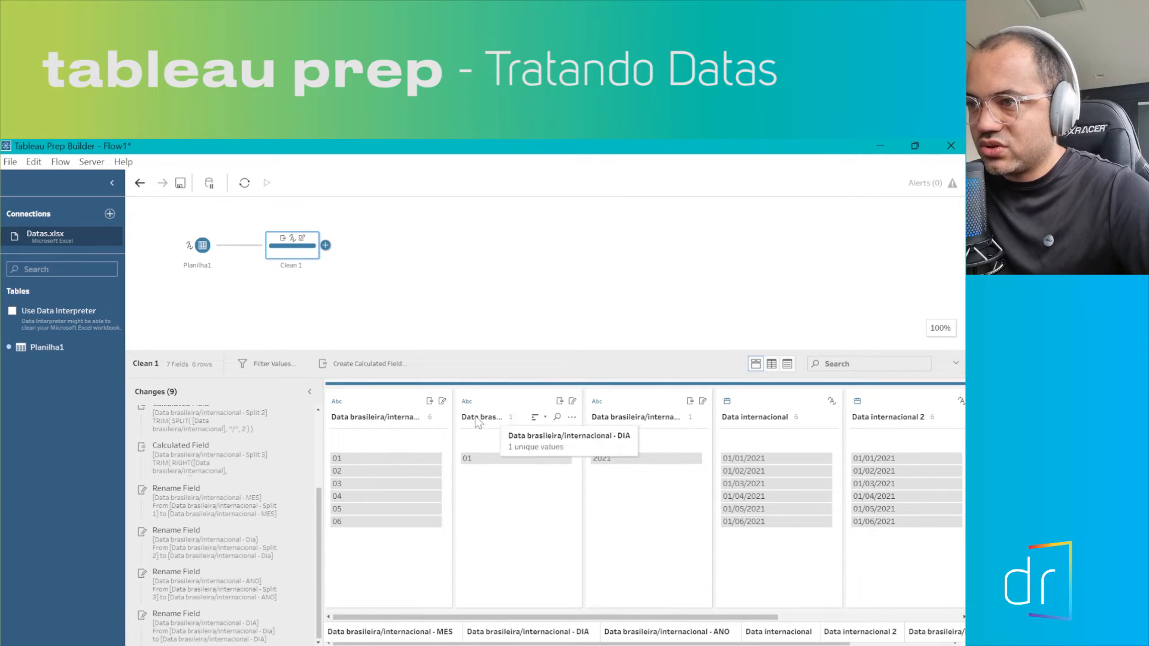
{"action": "double_click", "coordinate": [352, 417]}
{"action": "double_click", "coordinate": [485, 416]}
{"action": "double_click", "coordinate": [623, 421]}
{"action": "left_click", "coordinate": [505, 543]}
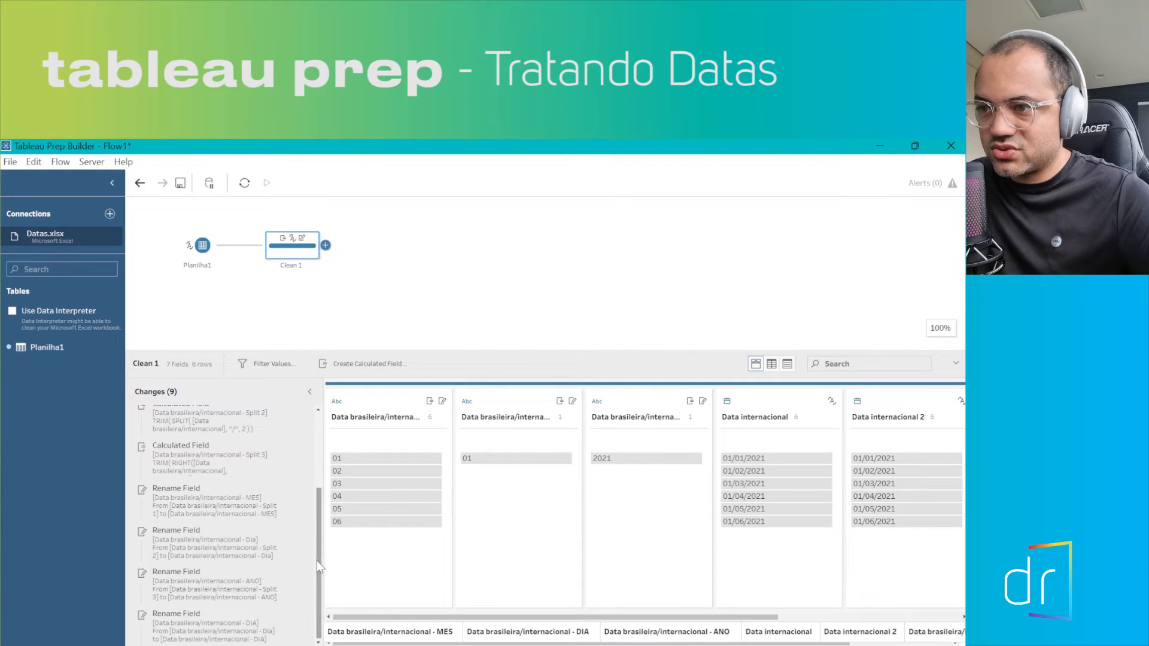
Start a calculated field from the ANO field and name it Data brasileira/internacional
{"action": "left_click", "coordinate": [627, 405]}
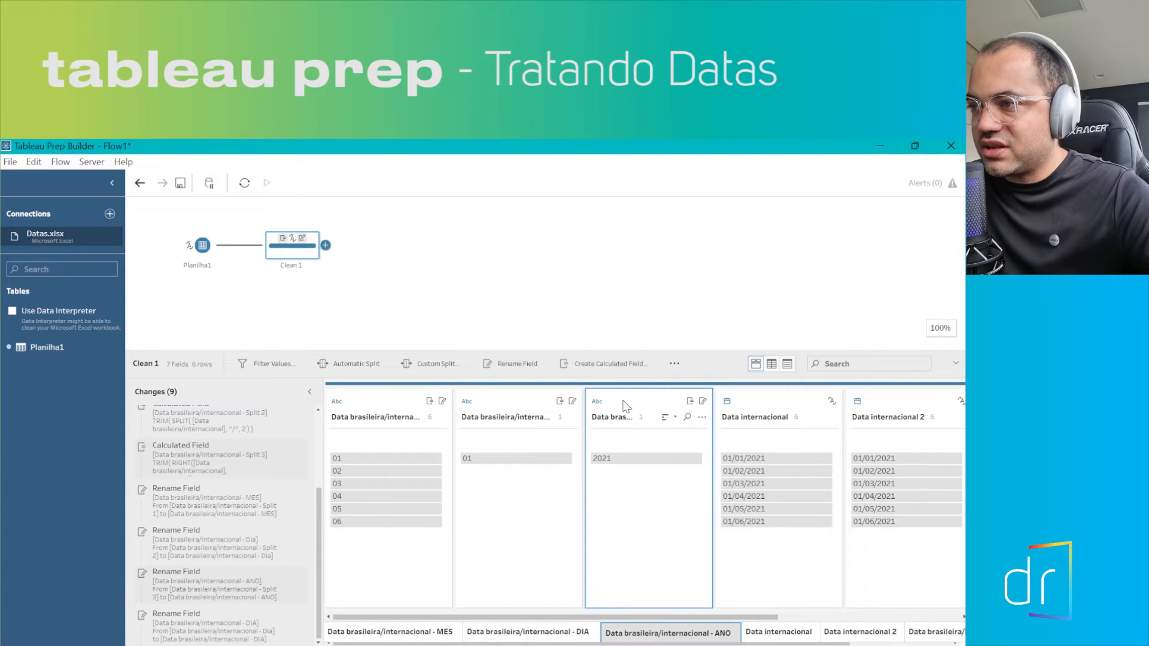
{"action": "left_click", "coordinate": [609, 364]}
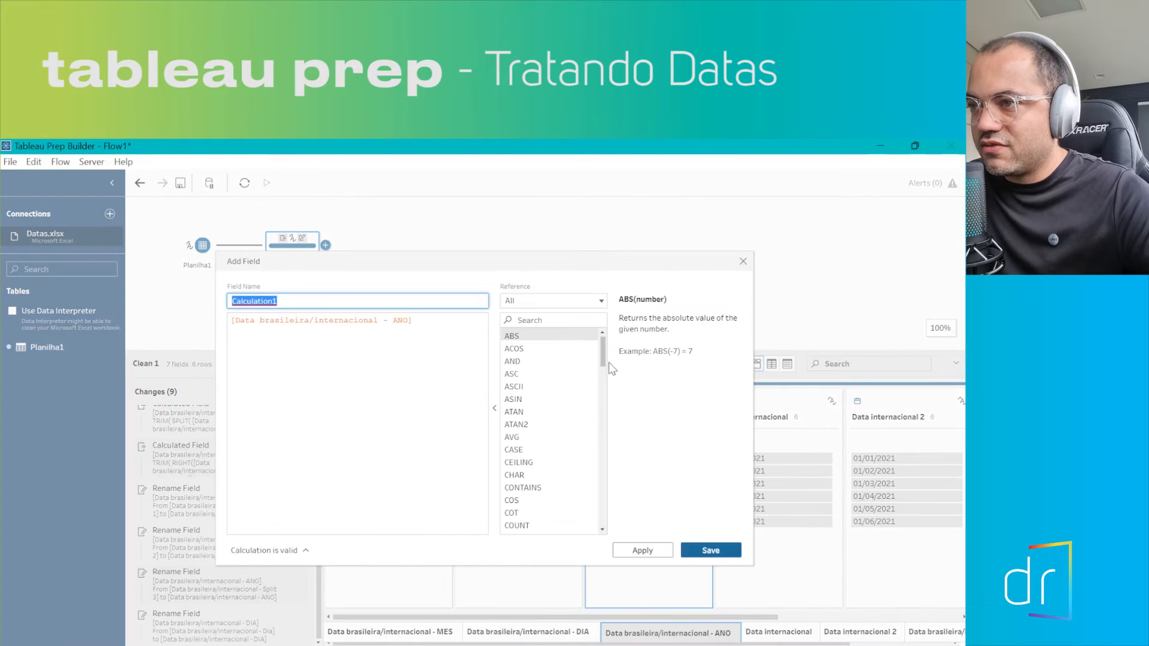
{"action": "left_click", "coordinate": [282, 326]}
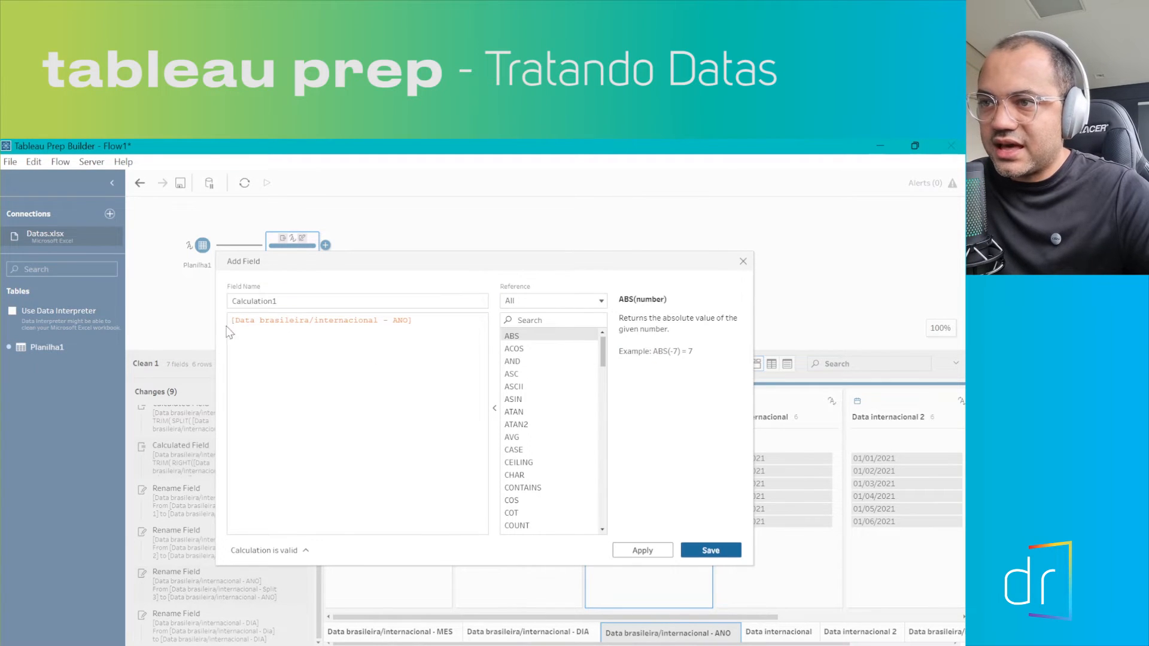
{"action": "left_click_drag", "start_coordinate": [232, 322], "coordinate": [410, 323]}
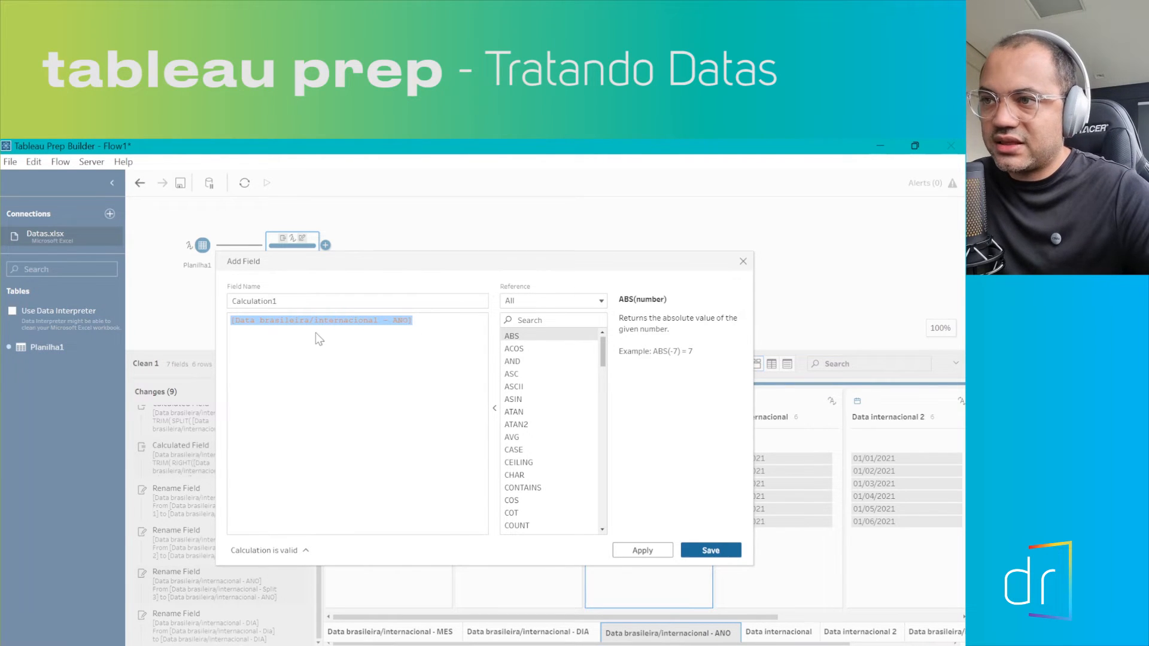
{"action": "left_click", "coordinate": [415, 326]}
{"action": "left_click_drag", "start_coordinate": [381, 321], "coordinate": [236, 325]}
{"action": "key", "text": "ctrl+c"}
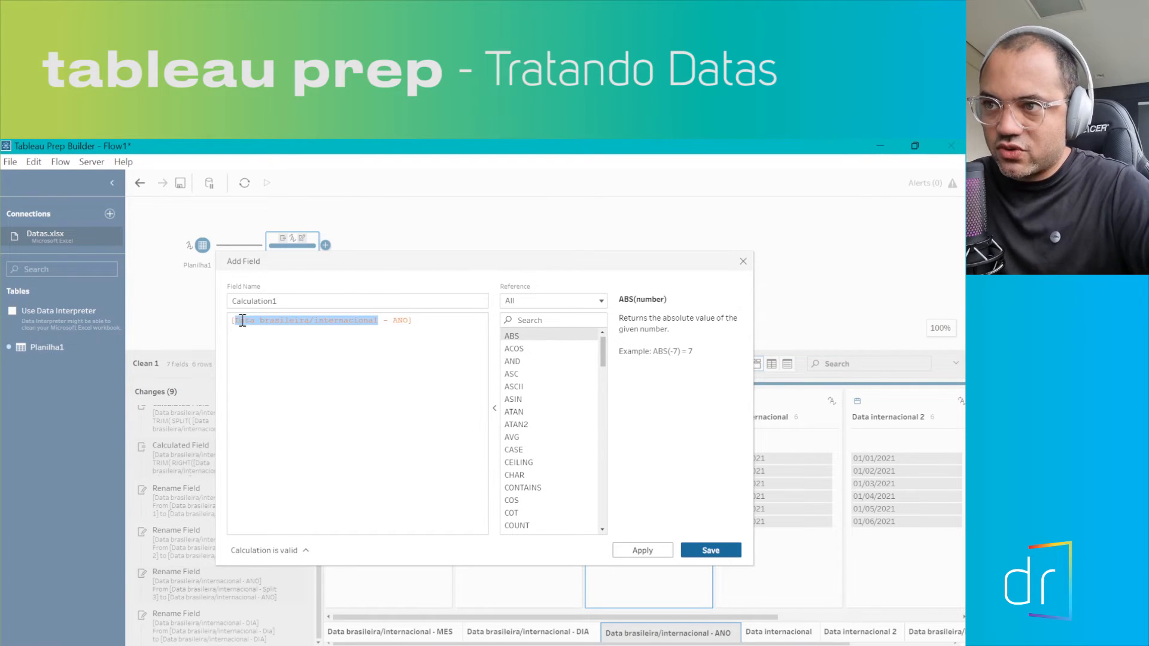
{"action": "double_click", "coordinate": [279, 300]}
{"action": "key", "text": "ctrl+v"}
Complete the formula as [Data brasileira/internacional - ANO]+'-'+[Data brasileira/internacional - MES]+'-'+[Data brasileira/internacional - DIA] and save the calculated field
{"action": "left_click", "coordinate": [289, 347]}
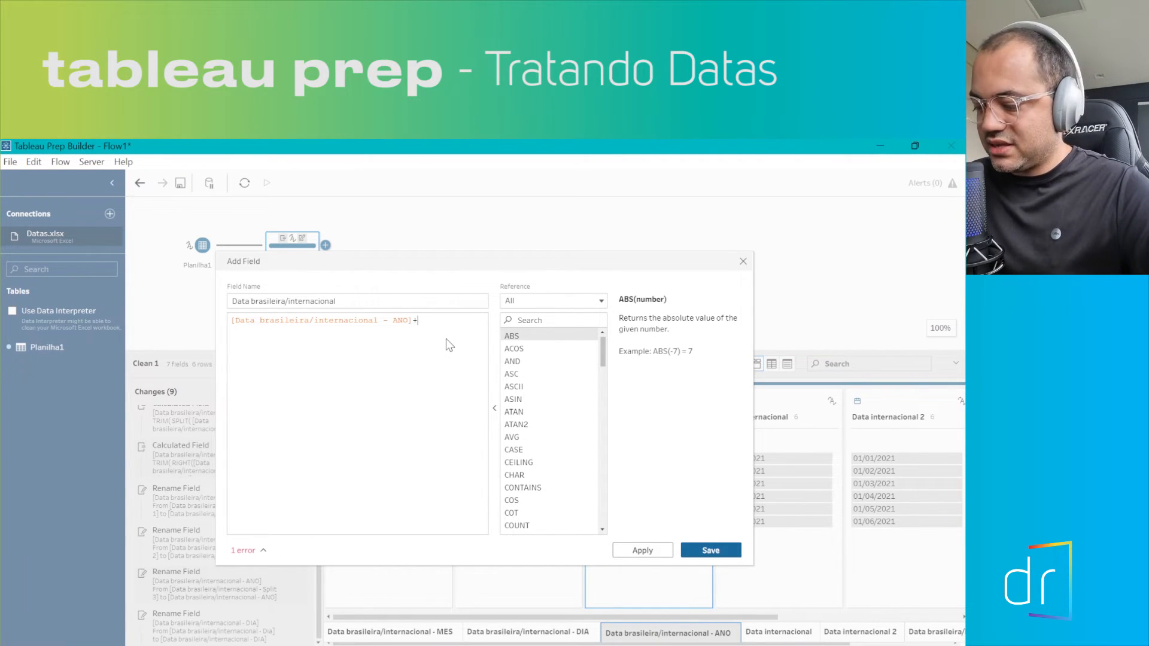
{"action": "type", "text": "'"}
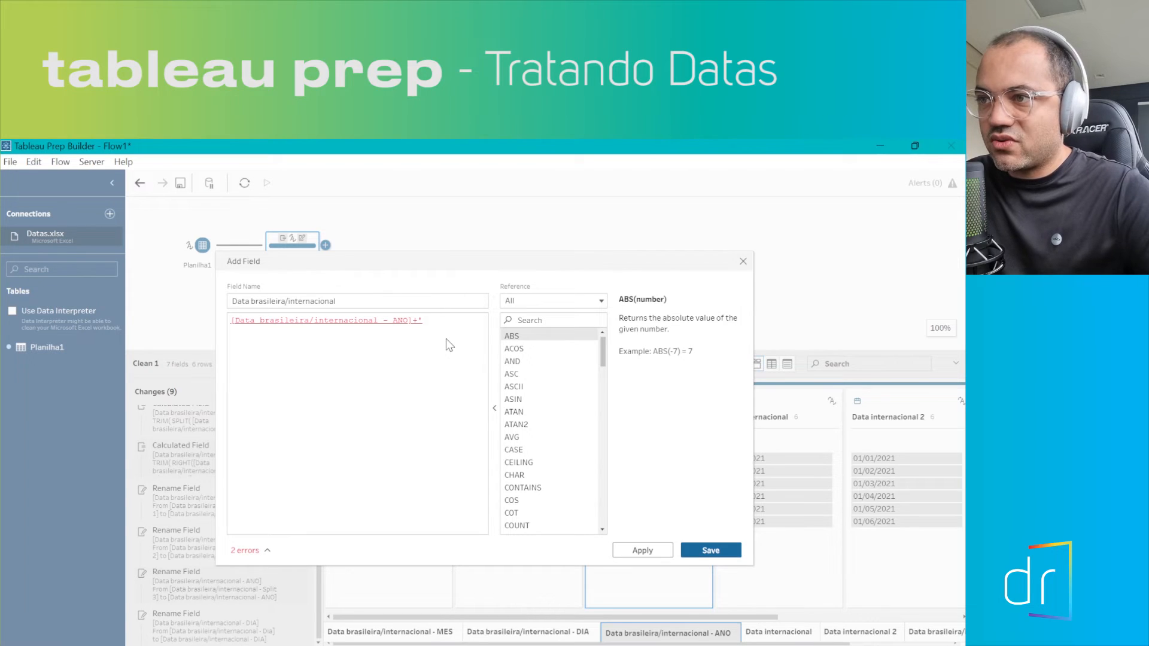
{"action": "type", "text": "-'+"}
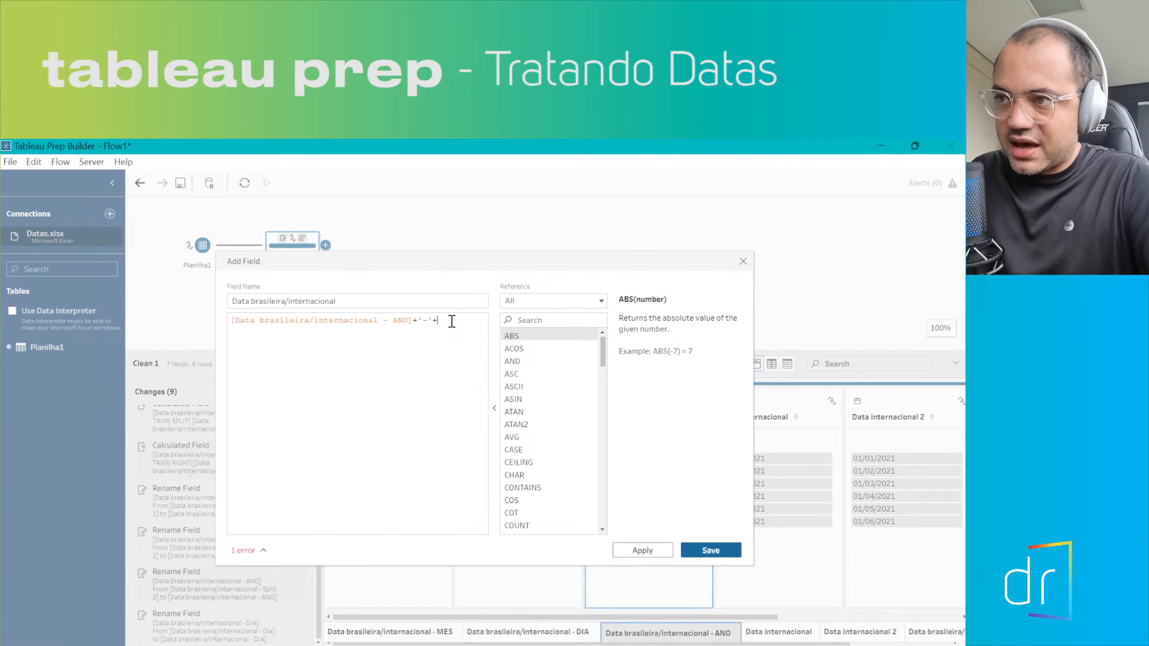
{"action": "type", "text": "MES"}
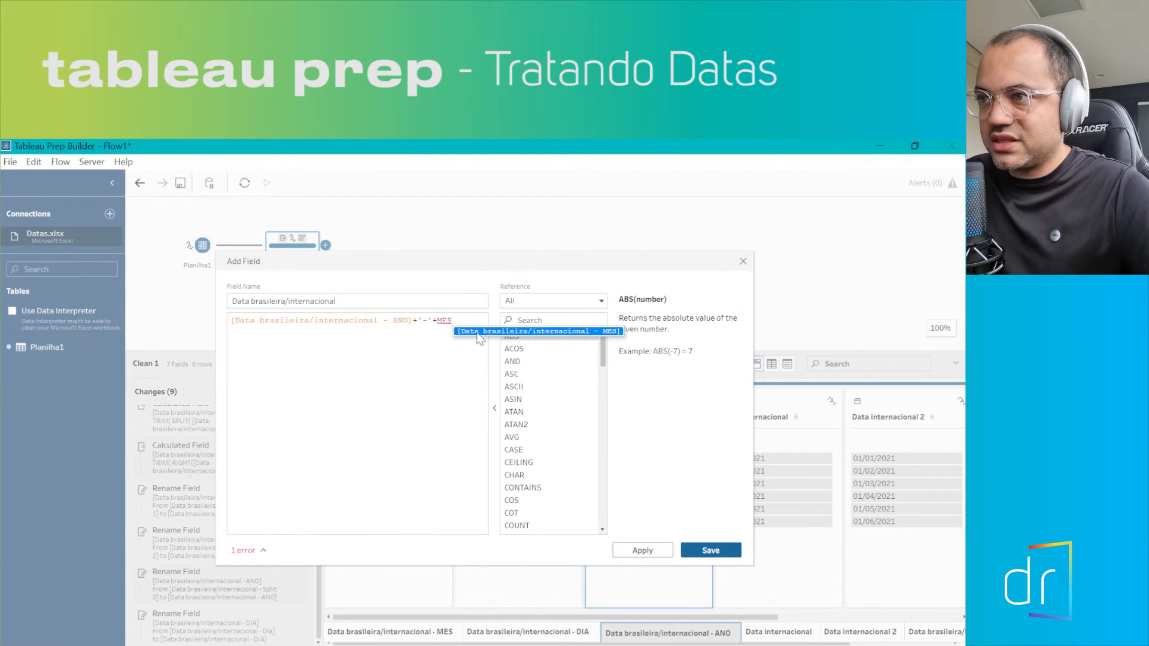
{"action": "left_click", "coordinate": [478, 332]}
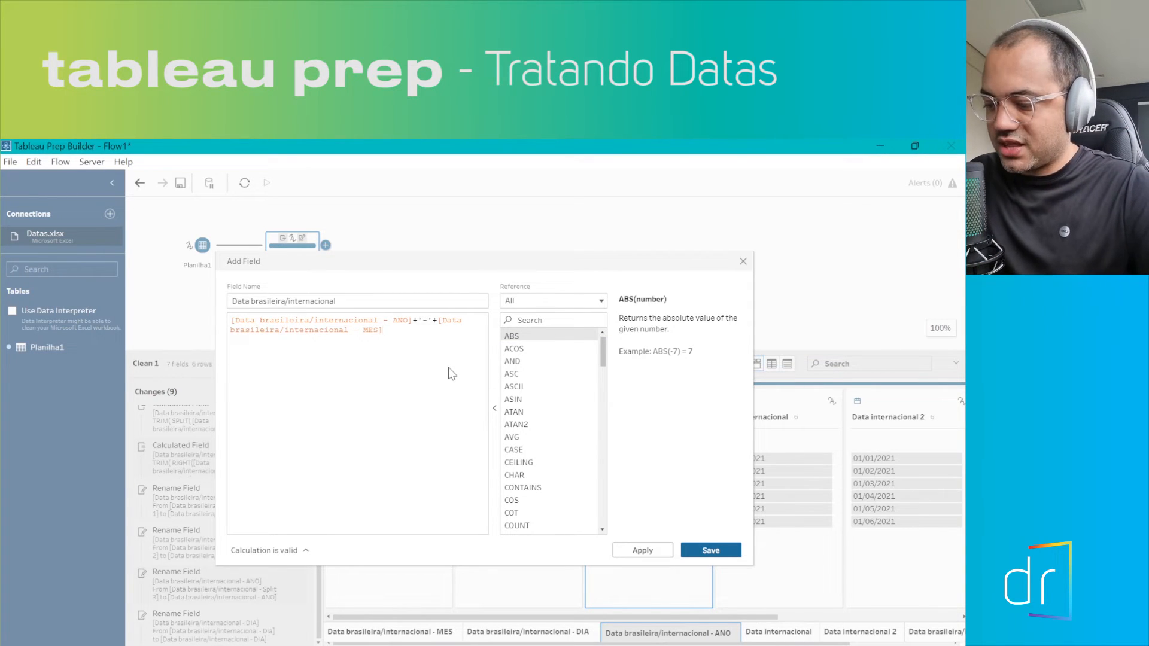
{"action": "type", "text": "+'-'+"}
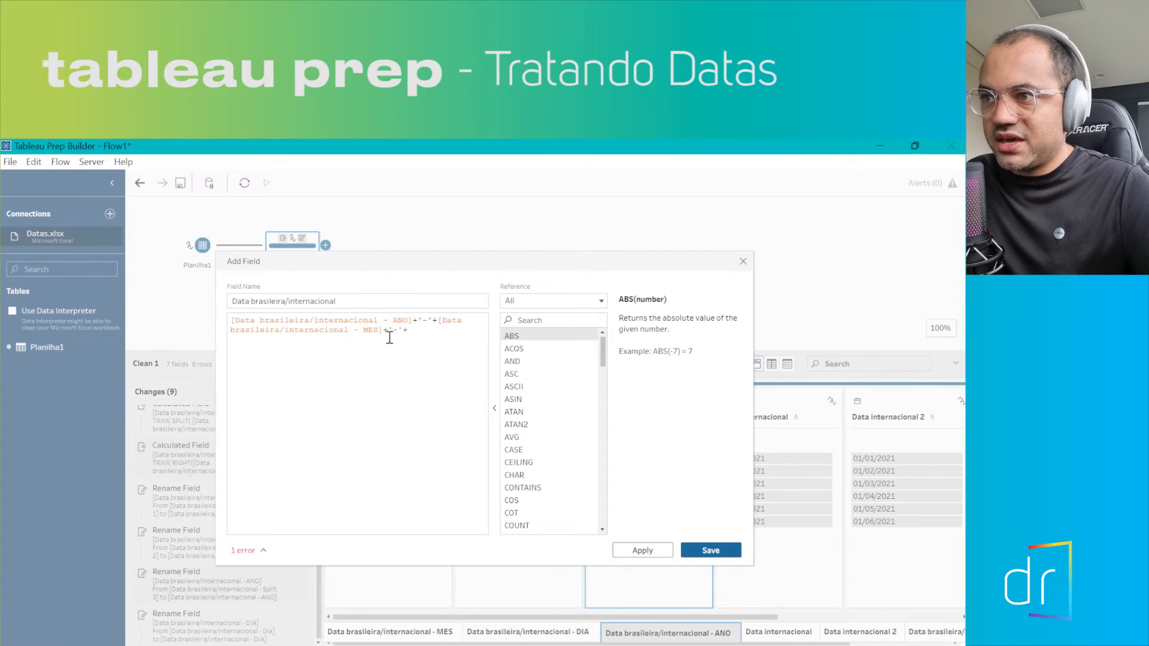
{"action": "type", "text": "dia"}
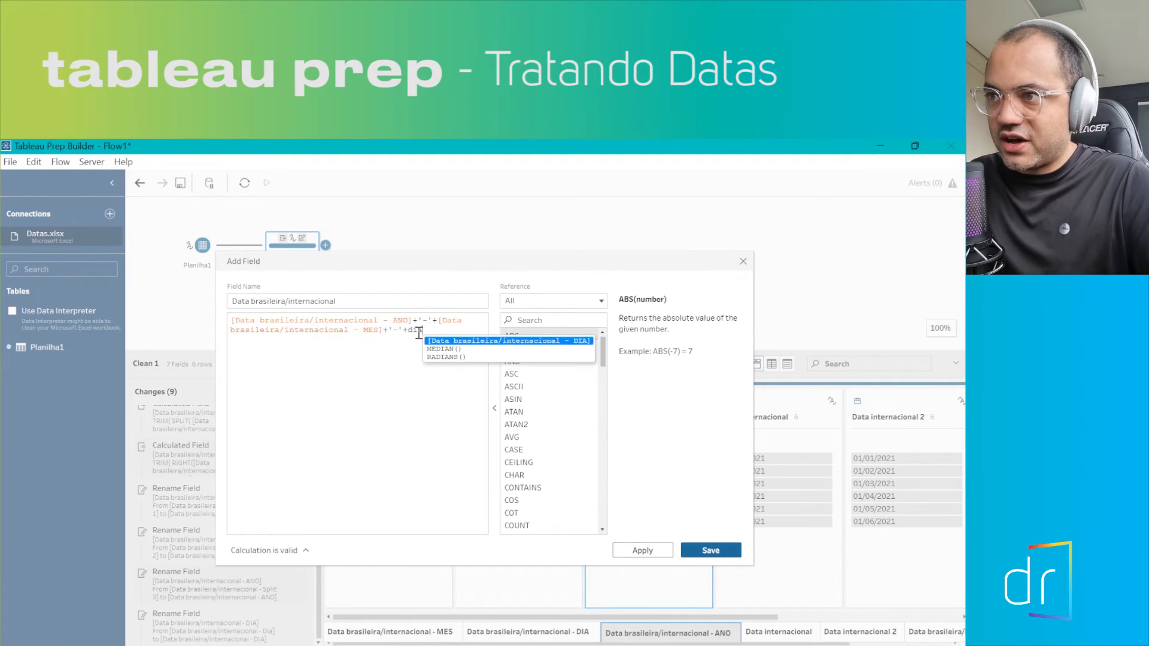
{"action": "left_click", "coordinate": [482, 340]}
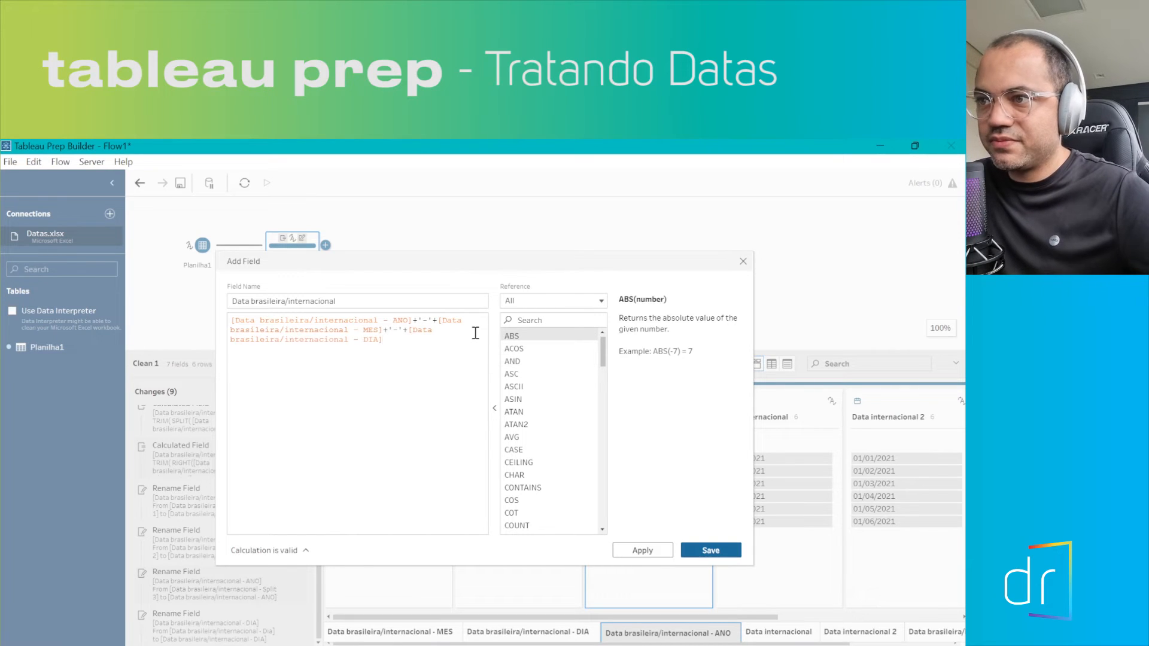
{"action": "triple_click", "coordinate": [360, 296]}
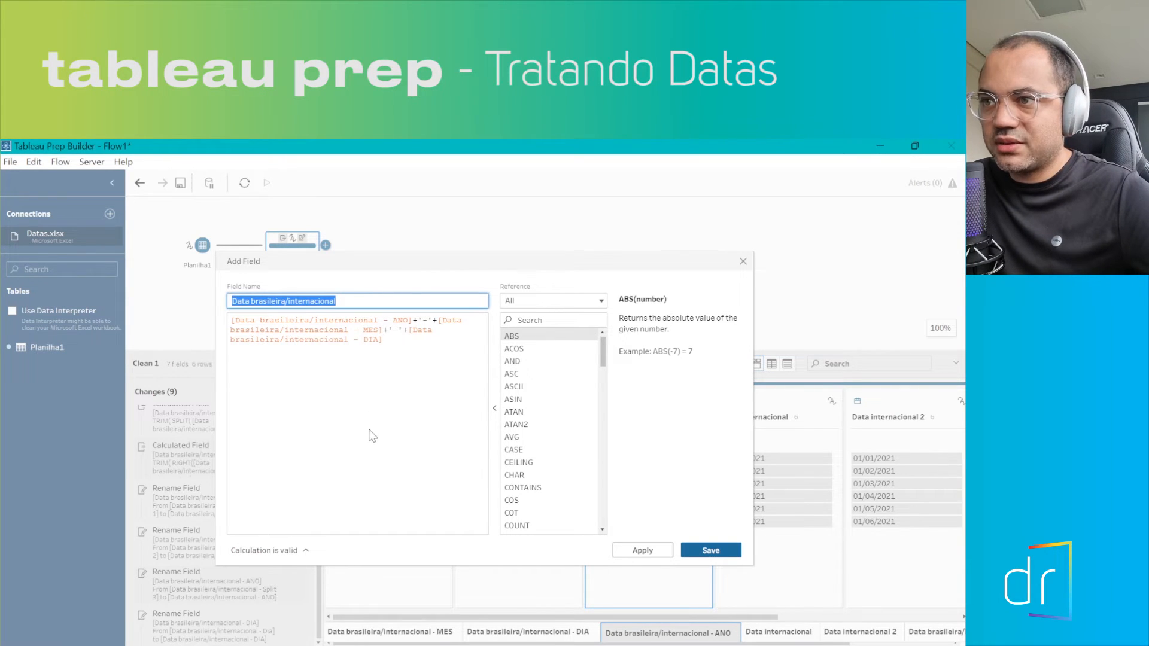
{"action": "left_click", "coordinate": [711, 550]}
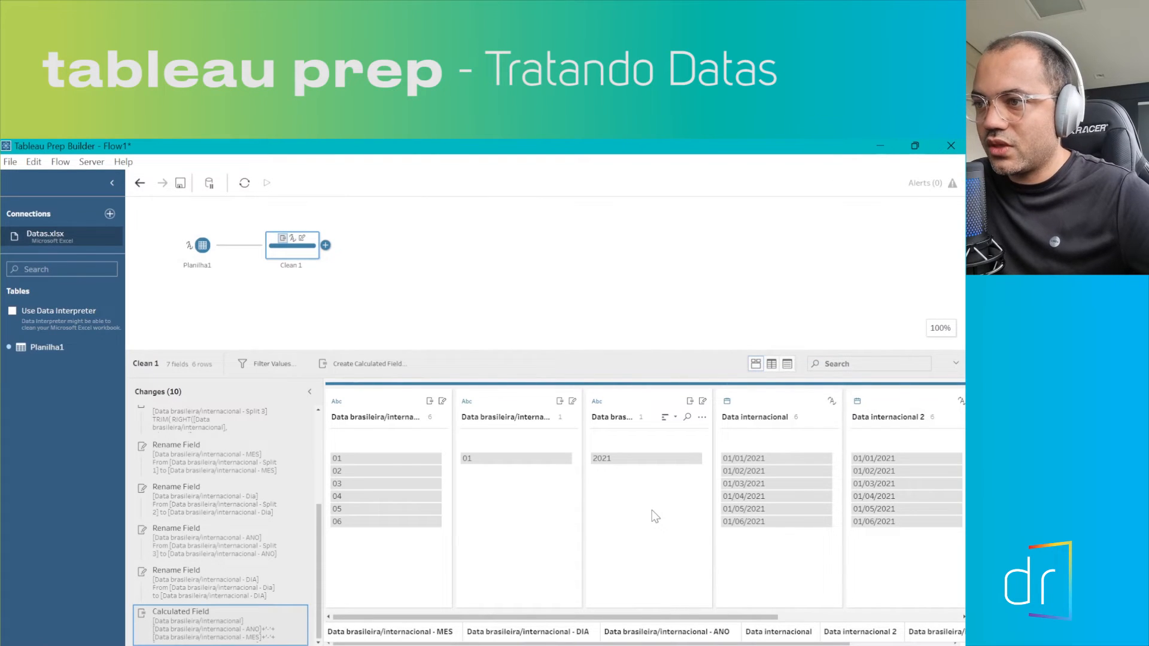
Compare the Data brasileira/internacional values before and after the calculated field change
{"action": "left_click_drag", "start_coordinate": [414, 618], "coordinate": [698, 616]}
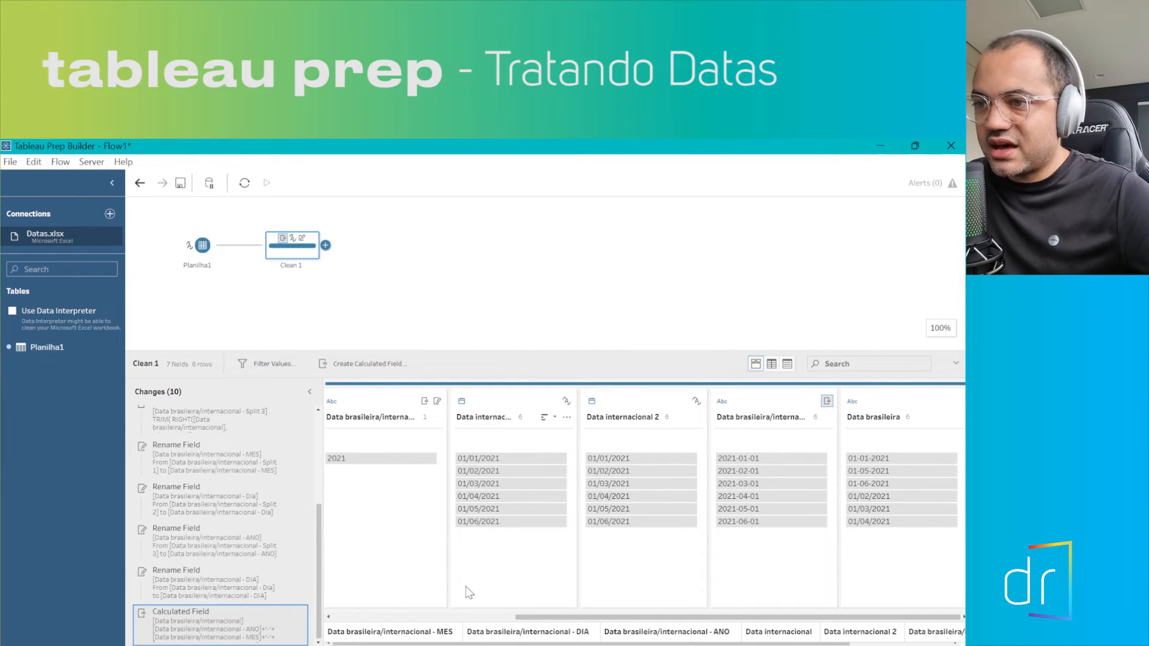
{"action": "left_click", "coordinate": [185, 587]}
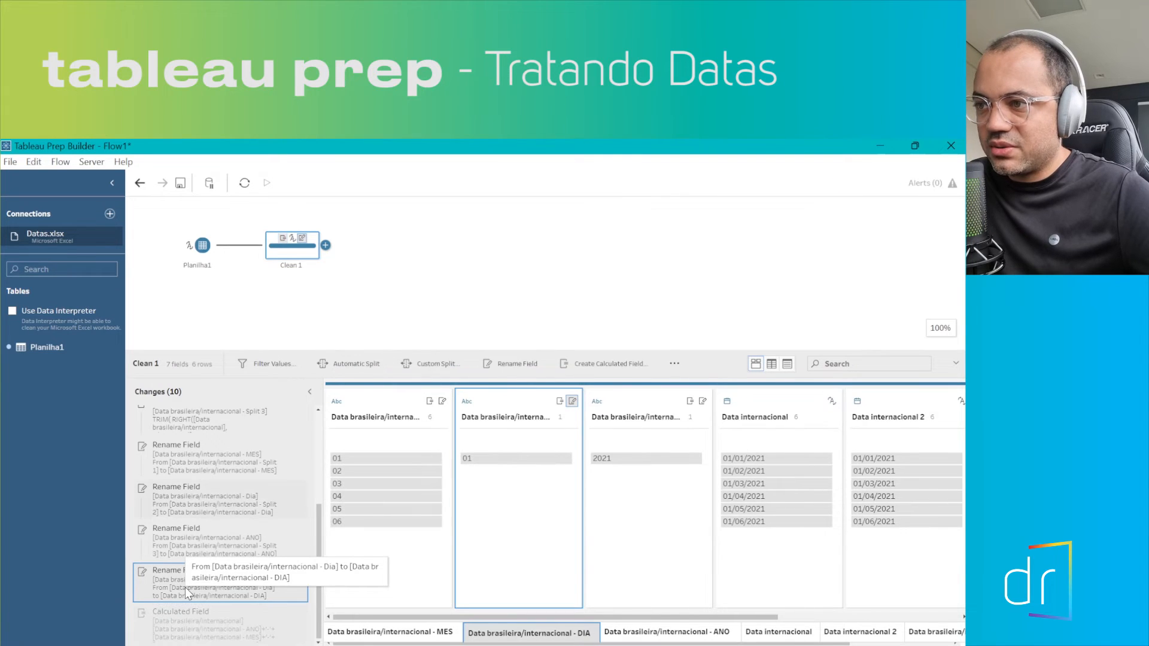
{"action": "left_click_drag", "start_coordinate": [346, 616], "coordinate": [377, 621]}
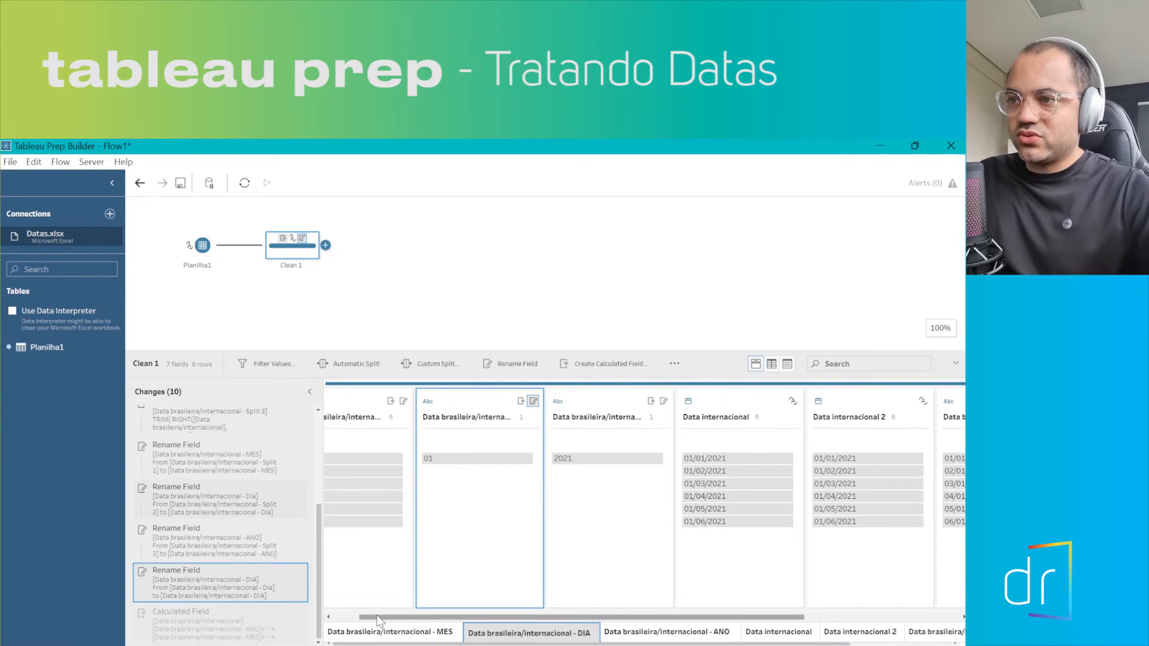
{"action": "left_click_drag", "start_coordinate": [386, 620], "coordinate": [541, 619]}
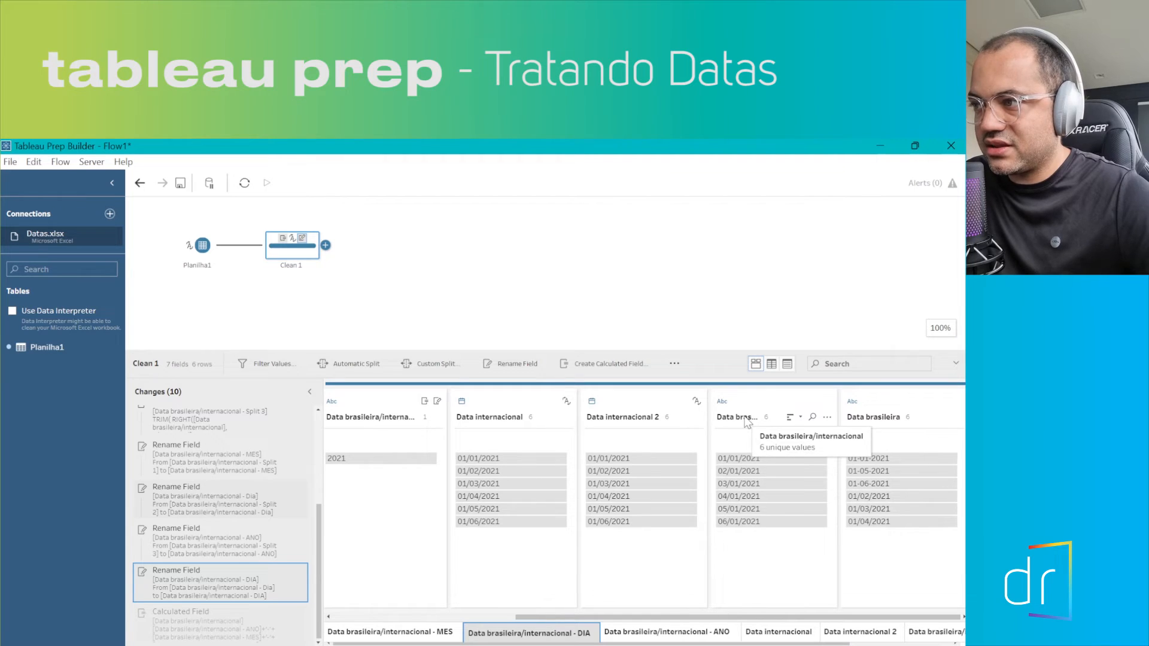
{"action": "left_click", "coordinate": [174, 635]}
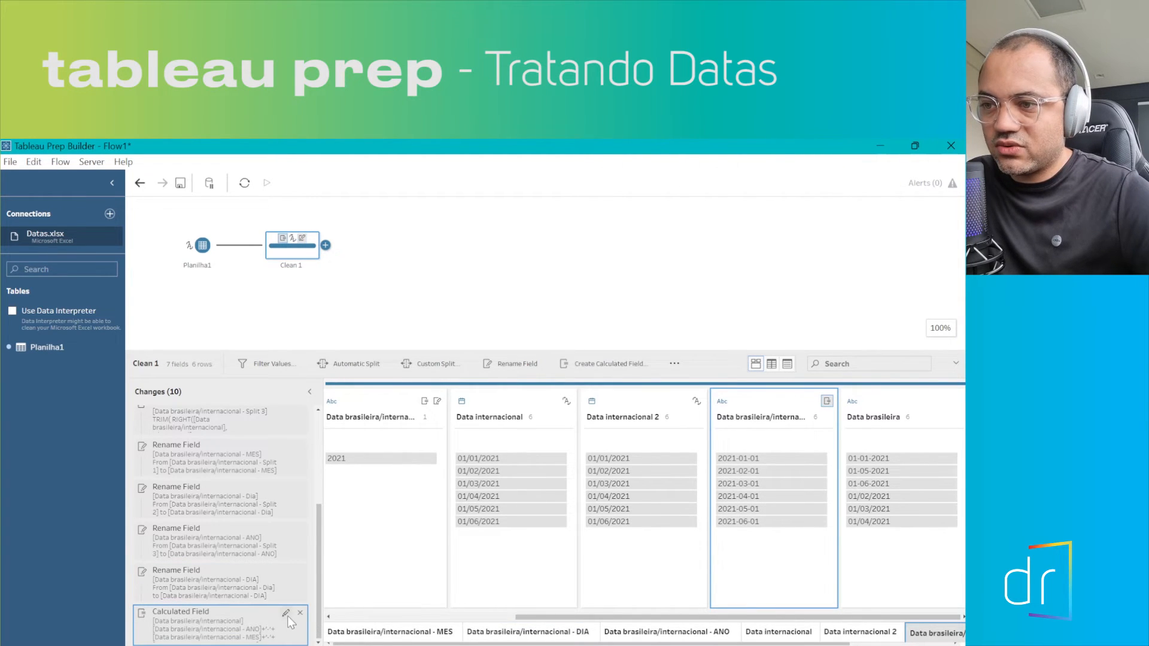
Review the field name and formula of the Data brasileira/internacional calculation, and close its editor without changes
{"action": "left_click", "coordinate": [286, 614]}
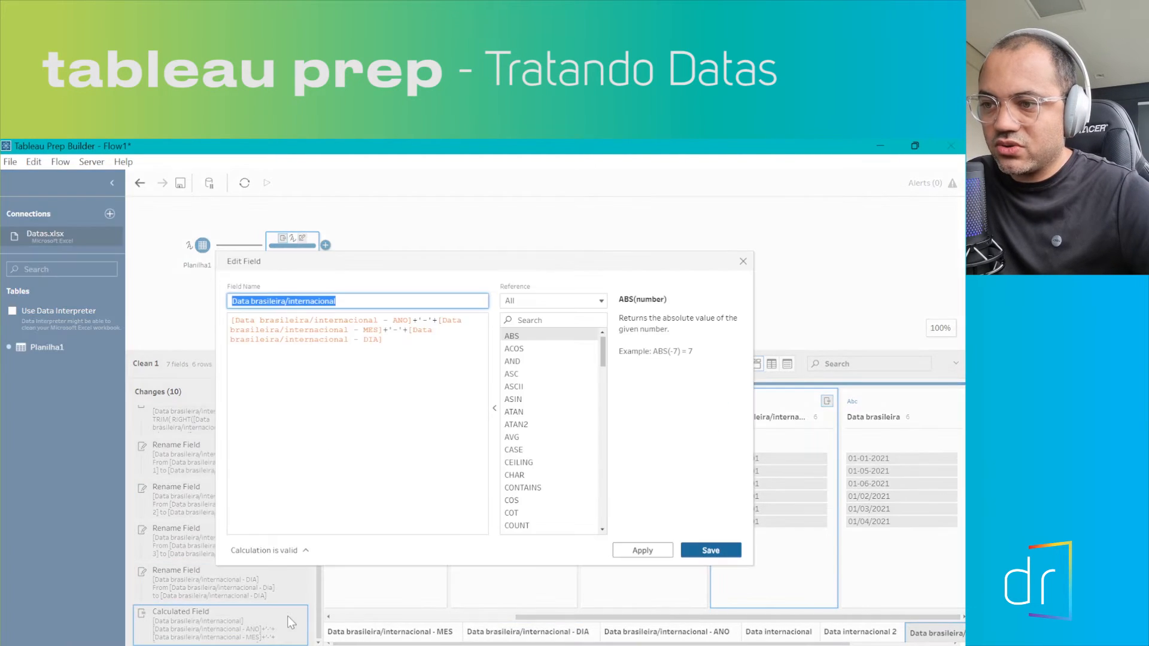
{"action": "left_click", "coordinate": [348, 303]}
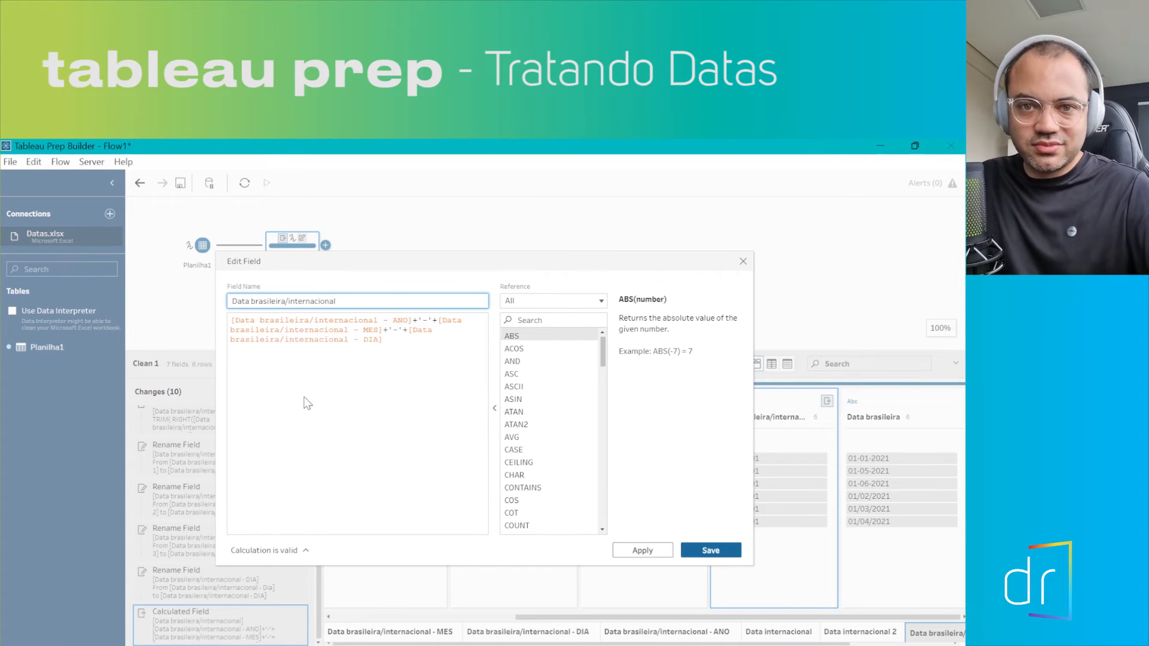
{"action": "triple_click", "coordinate": [303, 300]}
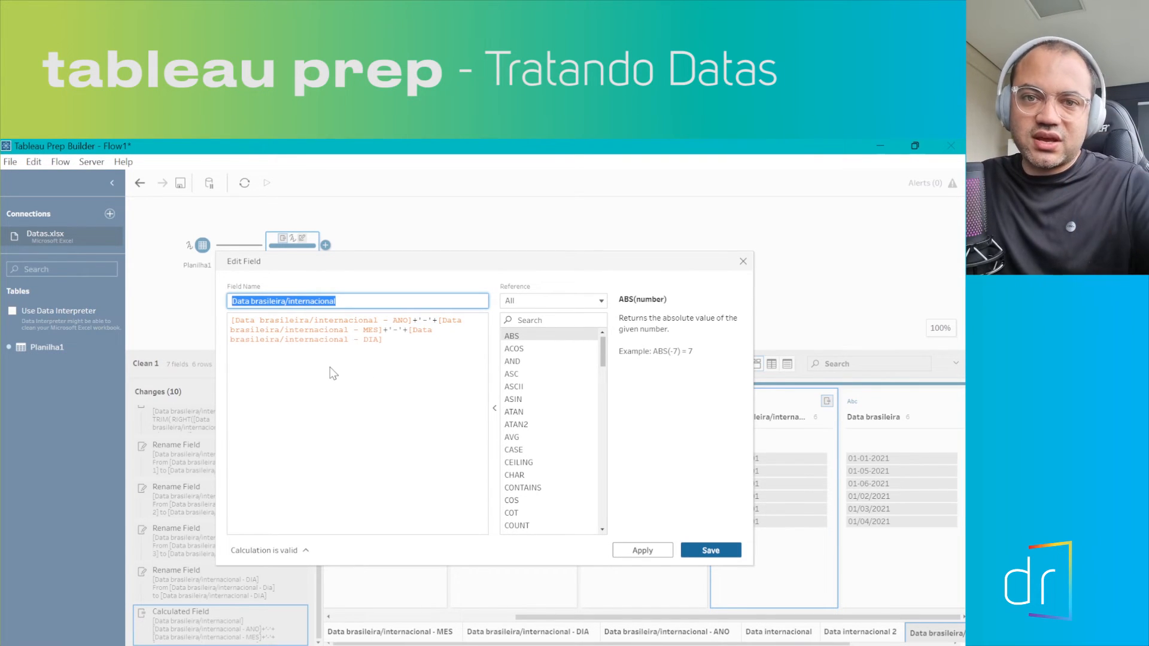
{"action": "left_click", "coordinate": [743, 261]}
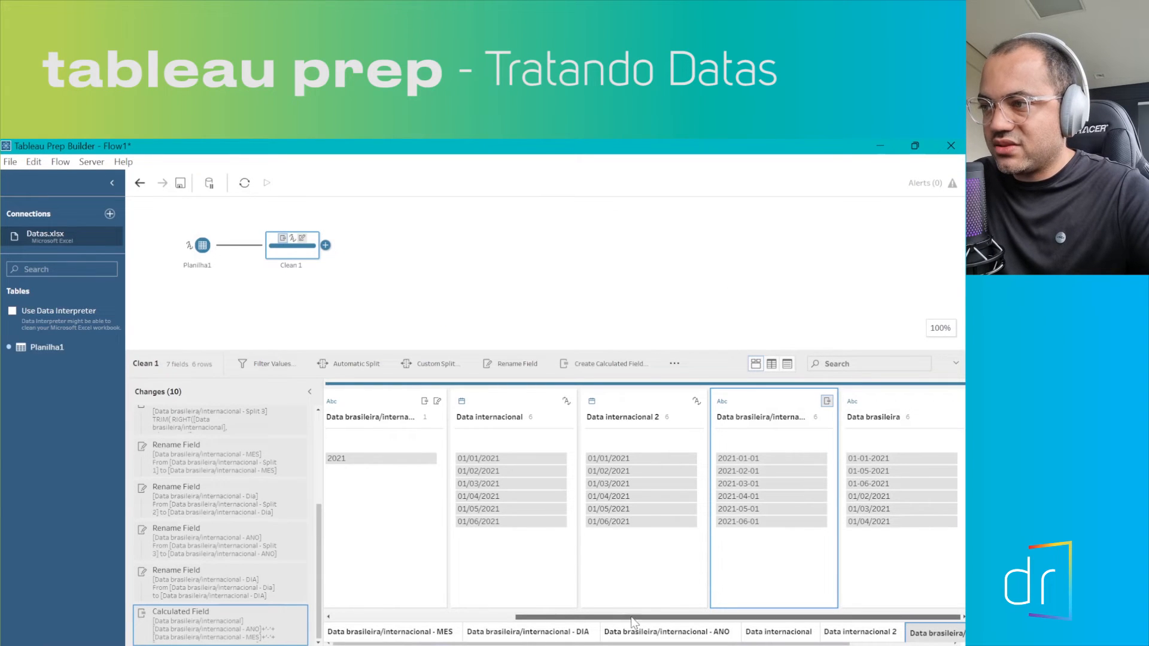
Recheck the Data brasileira/internacional column at the DIA rename change, and return to the calculated field change
{"action": "left_click", "coordinate": [178, 577]}
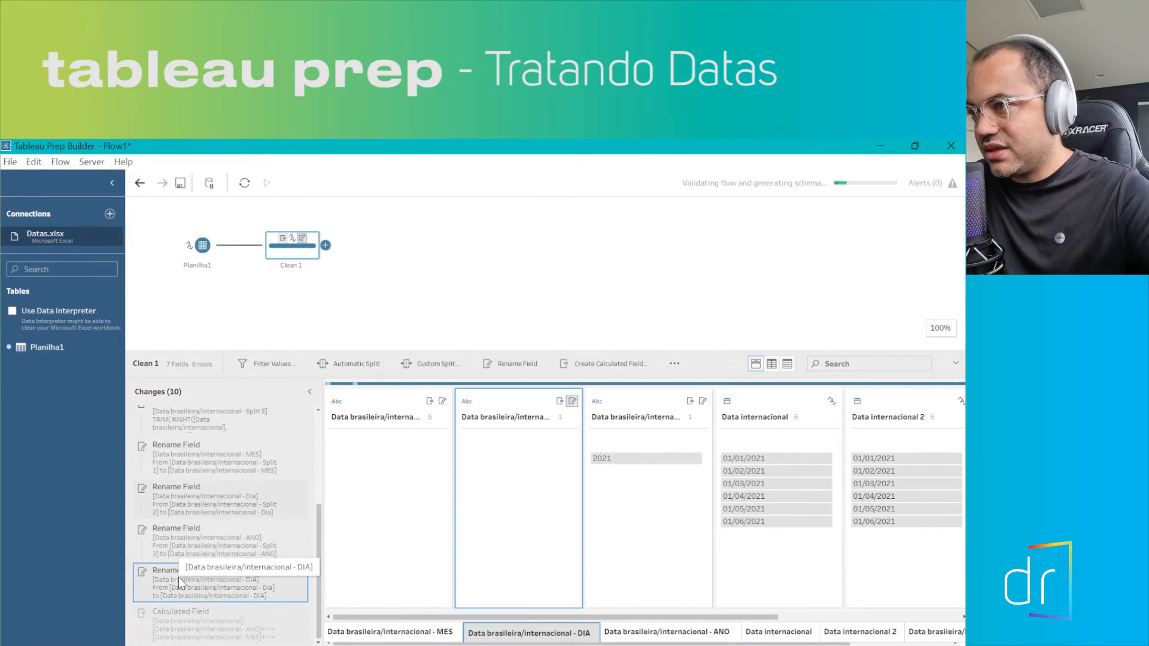
{"action": "left_click_drag", "start_coordinate": [737, 616], "coordinate": [919, 614]}
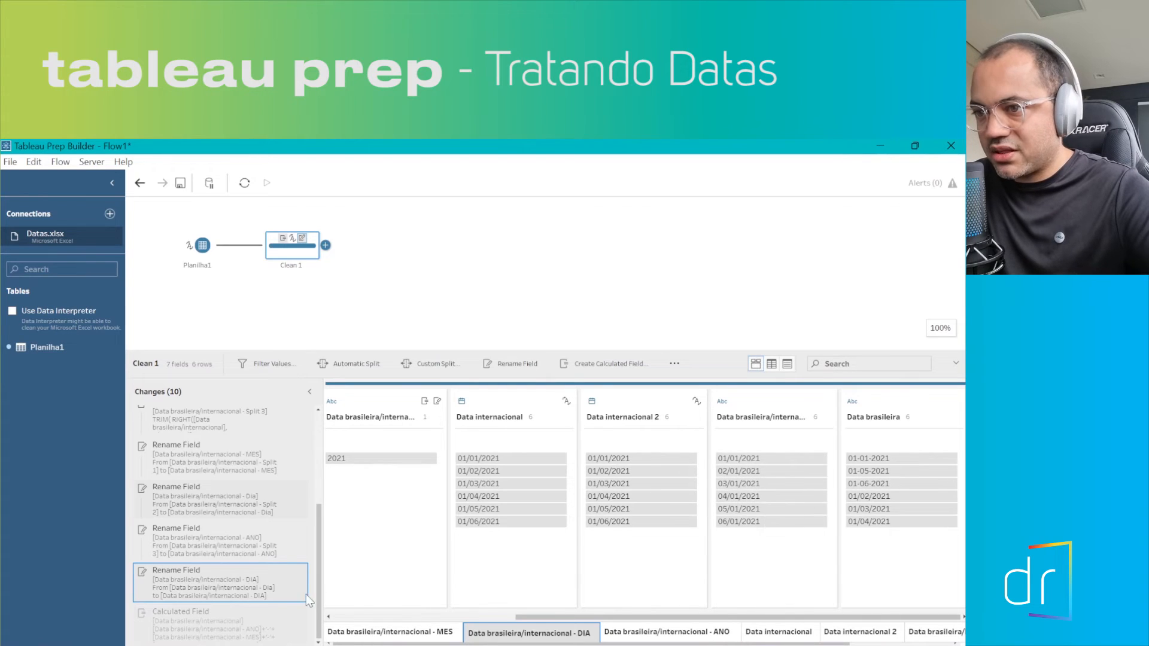
{"action": "left_click", "coordinate": [215, 623]}
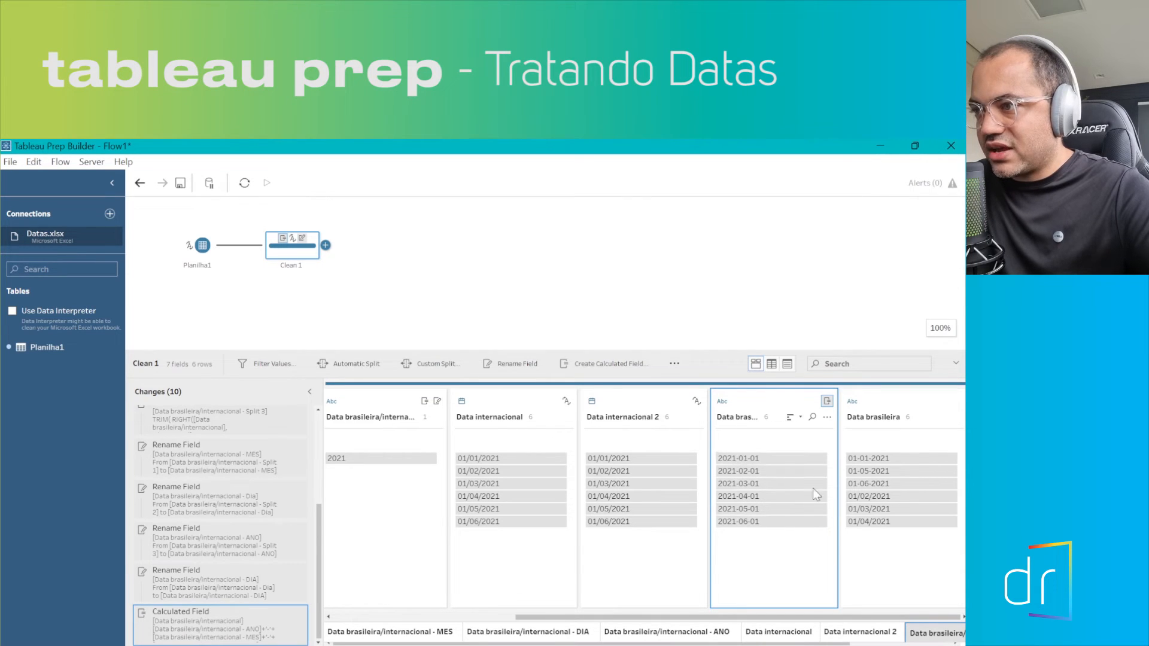
Set the data type of the rebuilt Data brasileira/internacional field to Date
{"action": "left_click", "coordinate": [722, 404]}
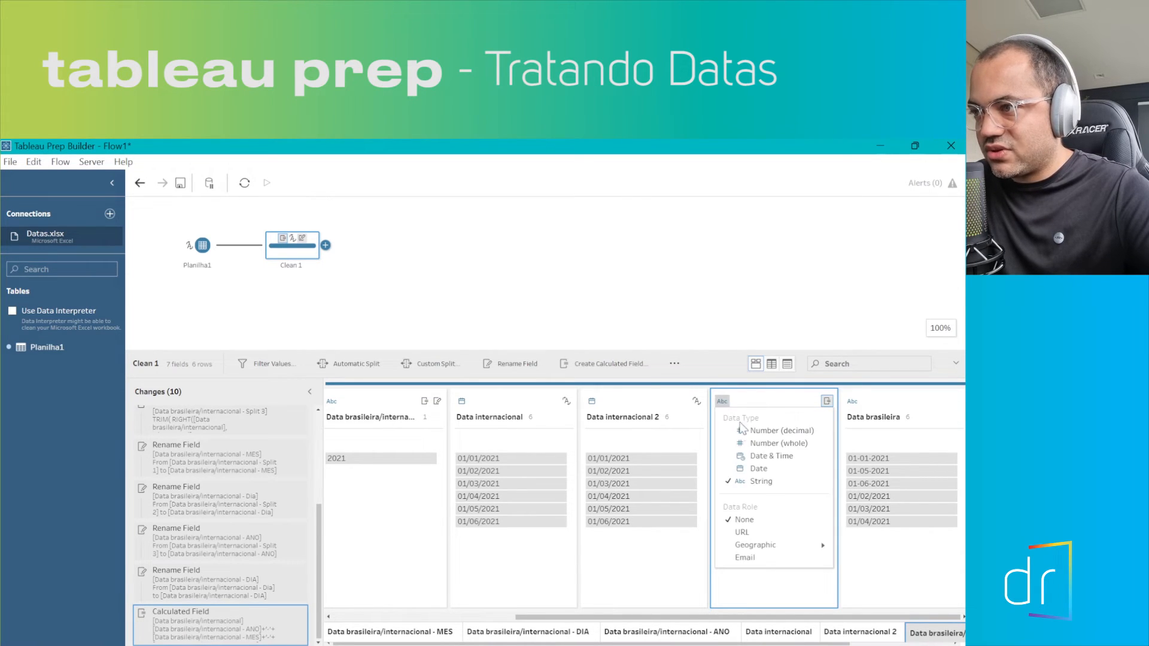
{"action": "left_click", "coordinate": [759, 469]}
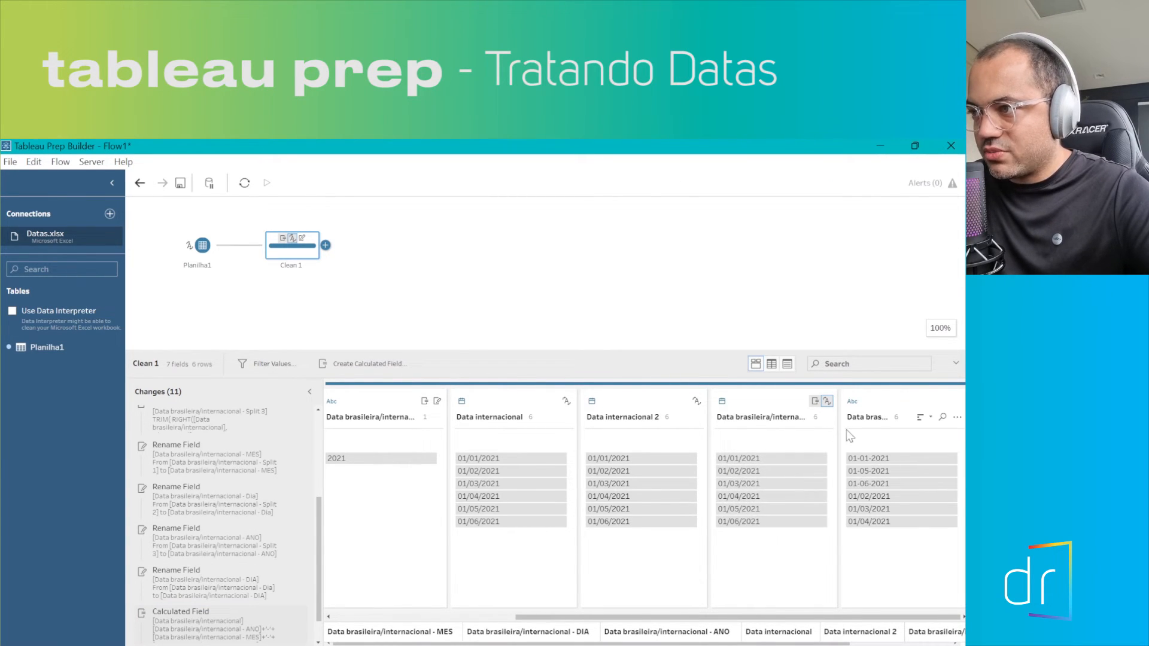
Convert Data brasileira/internacional to month numbers as a check, and remove that Month Number change
{"action": "left_click", "coordinate": [827, 417]}
{"action": "mouse_move", "coordinate": [876, 232]}
{"action": "left_click", "coordinate": [789, 272]}
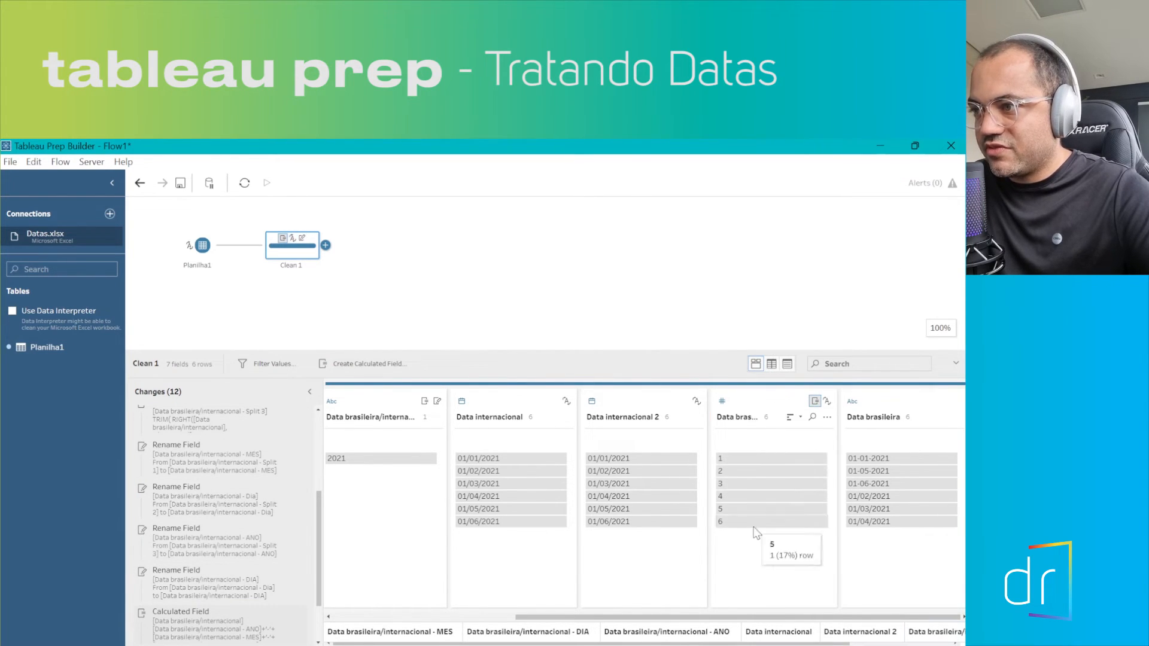
{"action": "scroll", "coordinate": [267, 565], "scroll_direction": "down", "scroll_amount": 2}
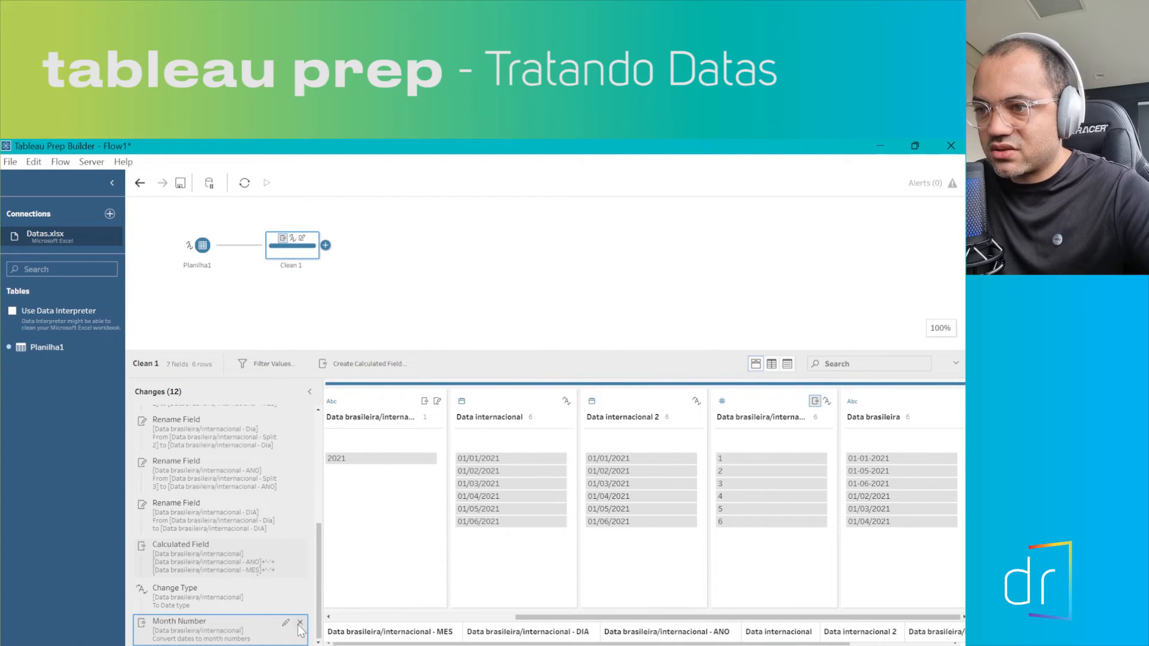
{"action": "left_click", "coordinate": [300, 622]}
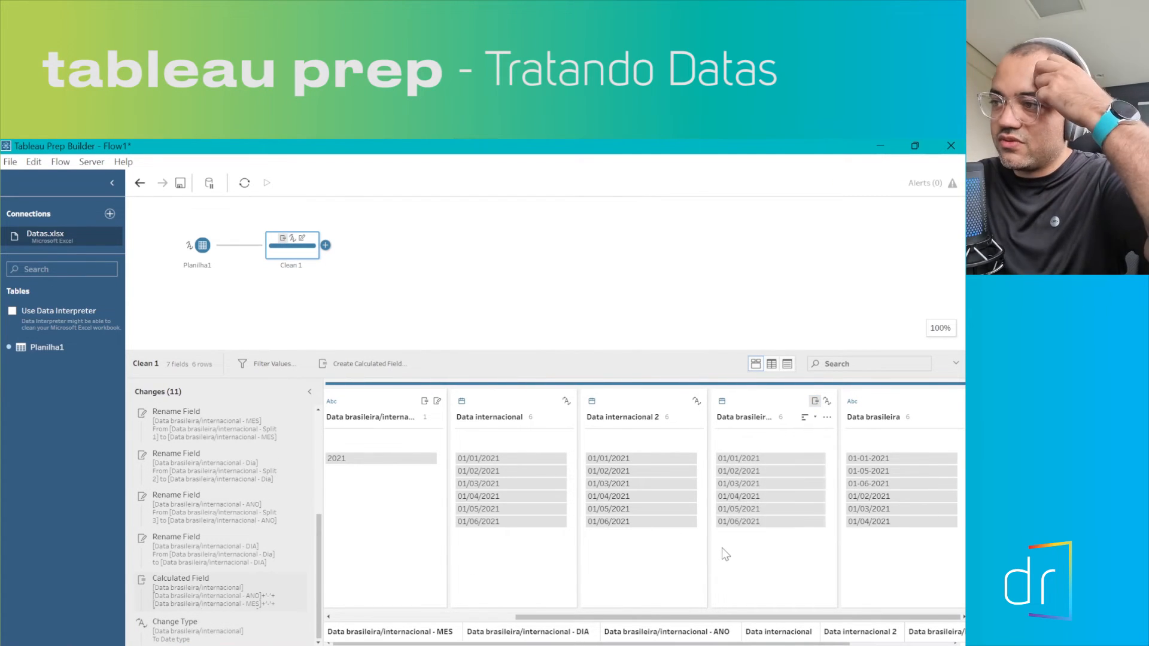
Remove the three Data brasileira/internacional helper fields MES, DIA and ANO from the cleaning step
{"action": "left_click_drag", "start_coordinate": [703, 615], "coordinate": [519, 615]}
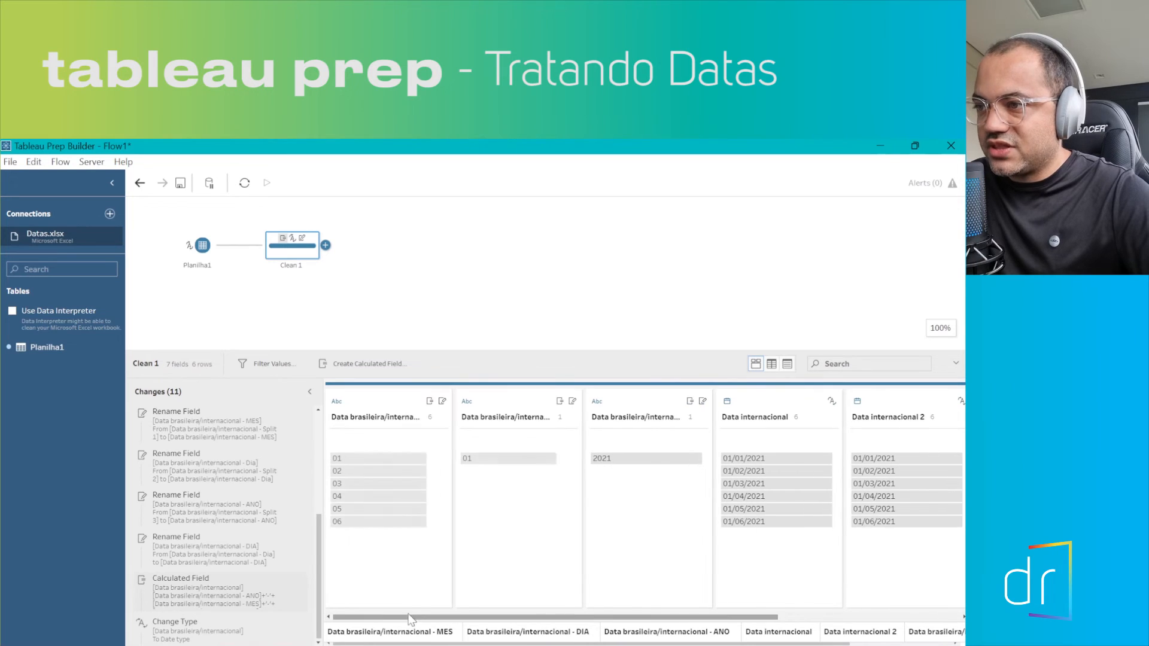
{"action": "left_click", "coordinate": [412, 403]}
{"action": "left_click", "coordinate": [519, 402], "text": "ctrl"}
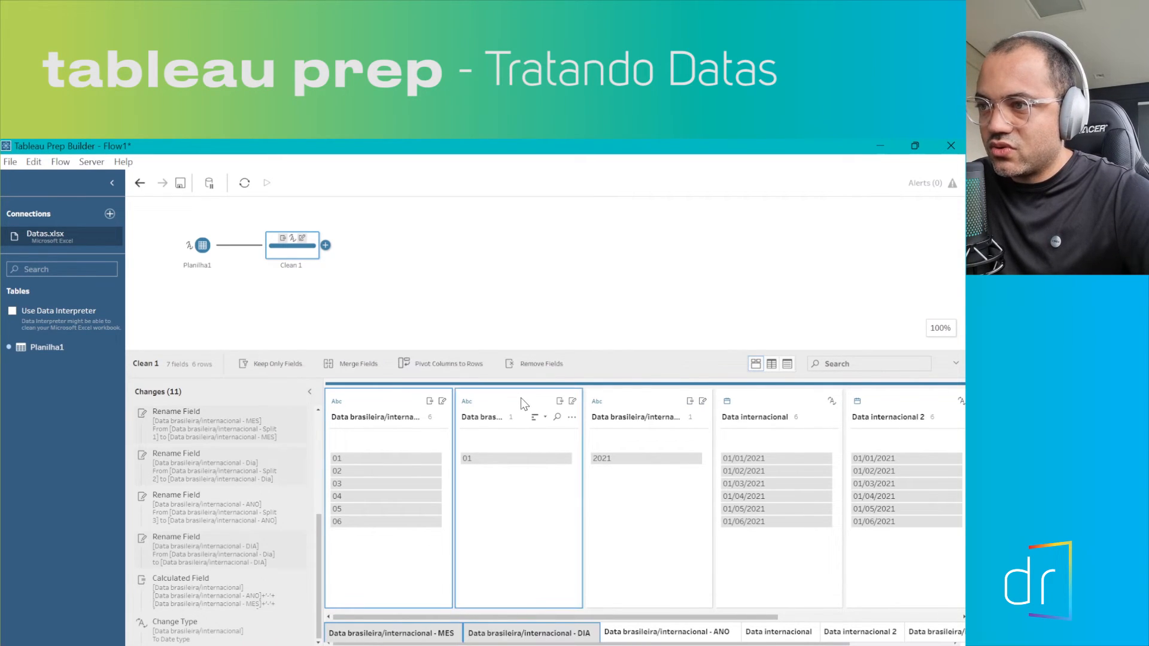
{"action": "left_click", "coordinate": [637, 401], "text": "ctrl"}
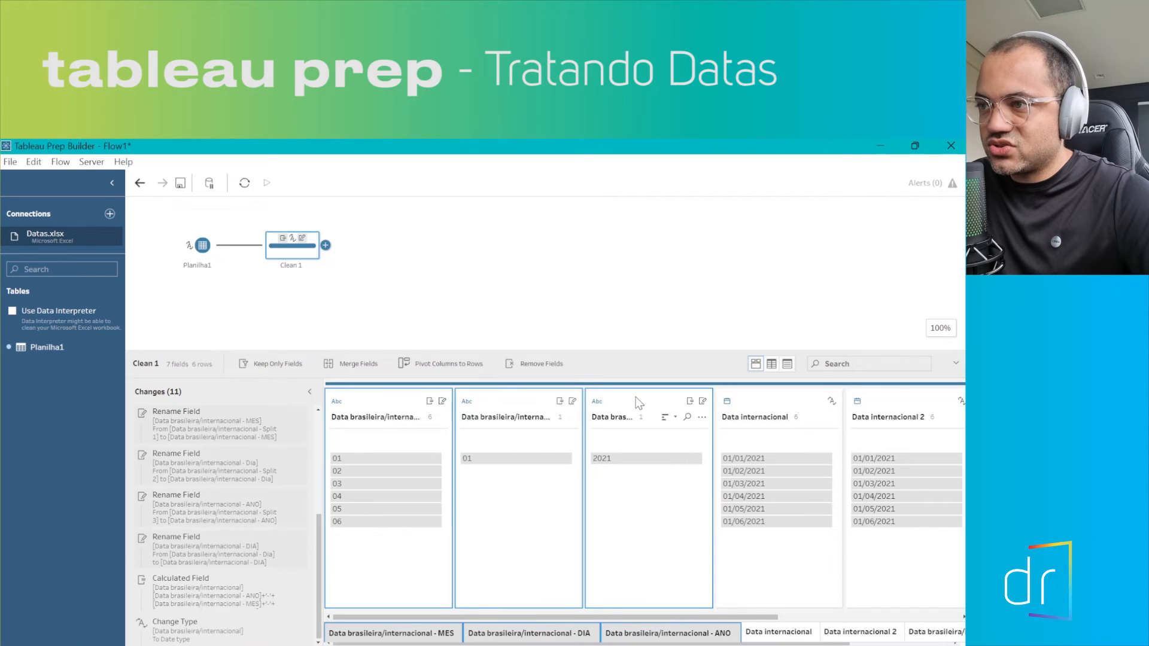
{"action": "left_click", "coordinate": [537, 364]}
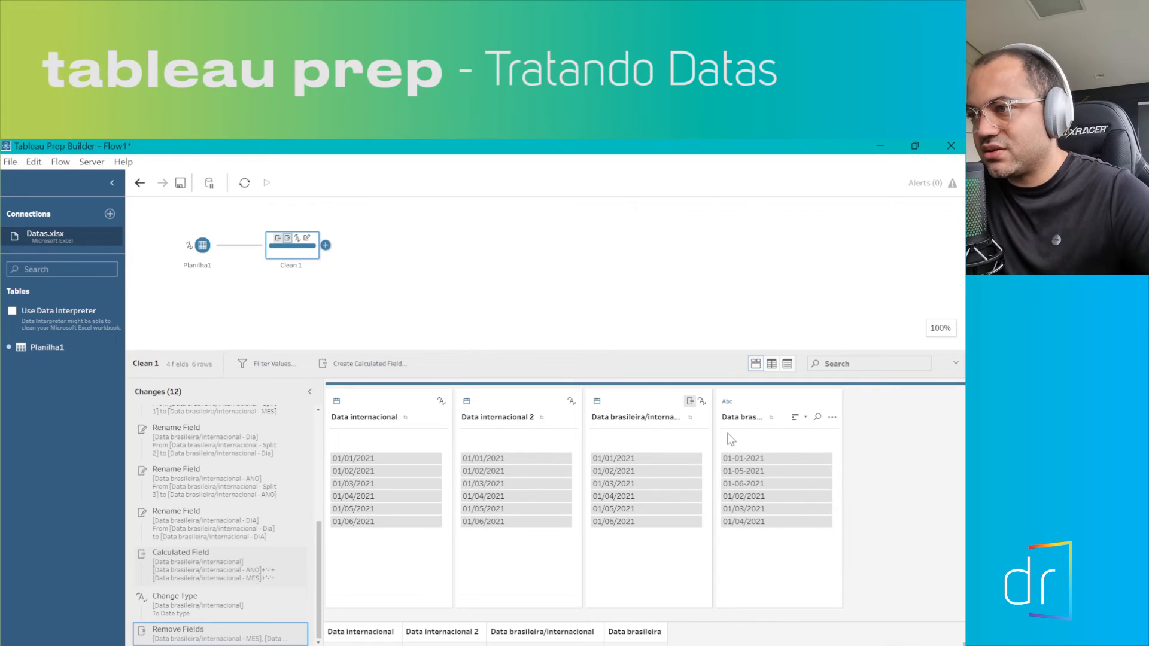
Set the data type of the Data brasileira field to Date
{"action": "left_click", "coordinate": [727, 402]}
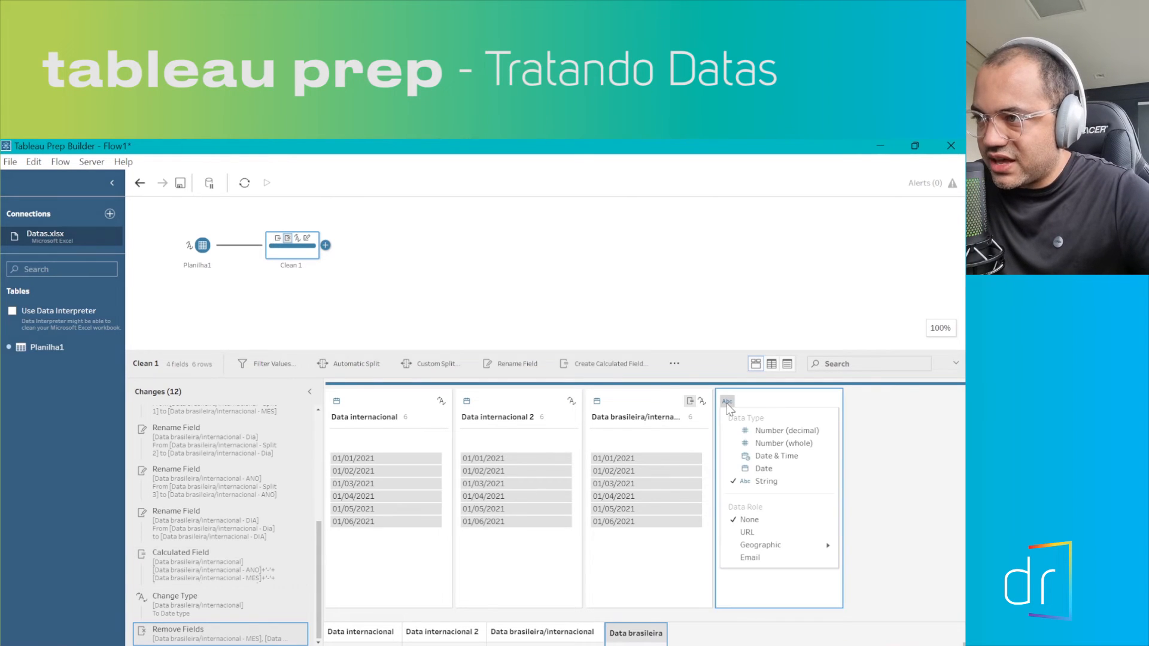
{"action": "left_click", "coordinate": [762, 468]}
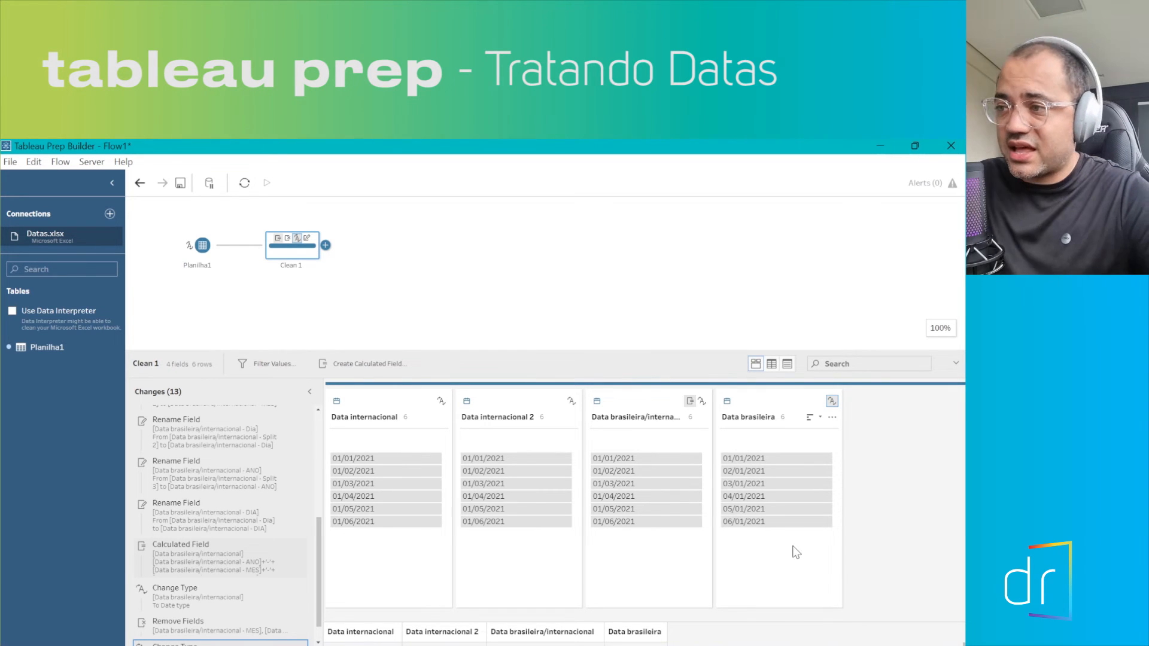
Convert the Data brasileira dates to month numbers to check how day and month were interpreted
{"action": "left_click", "coordinate": [833, 418]}
{"action": "mouse_move", "coordinate": [884, 234]}
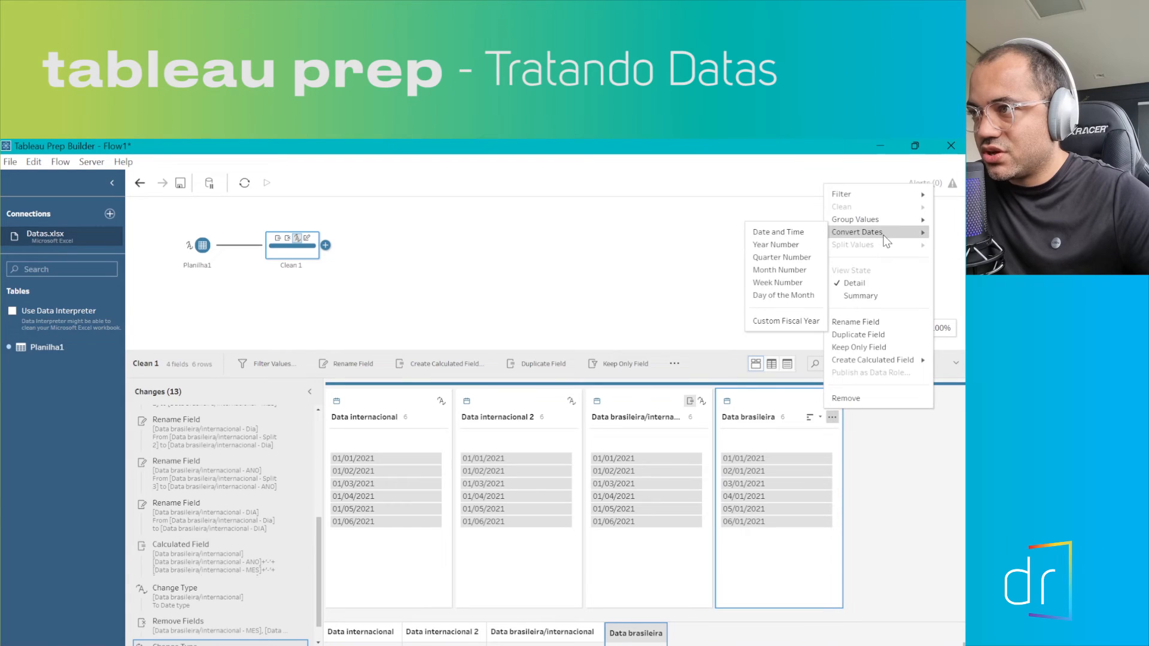
{"action": "left_click", "coordinate": [791, 271]}
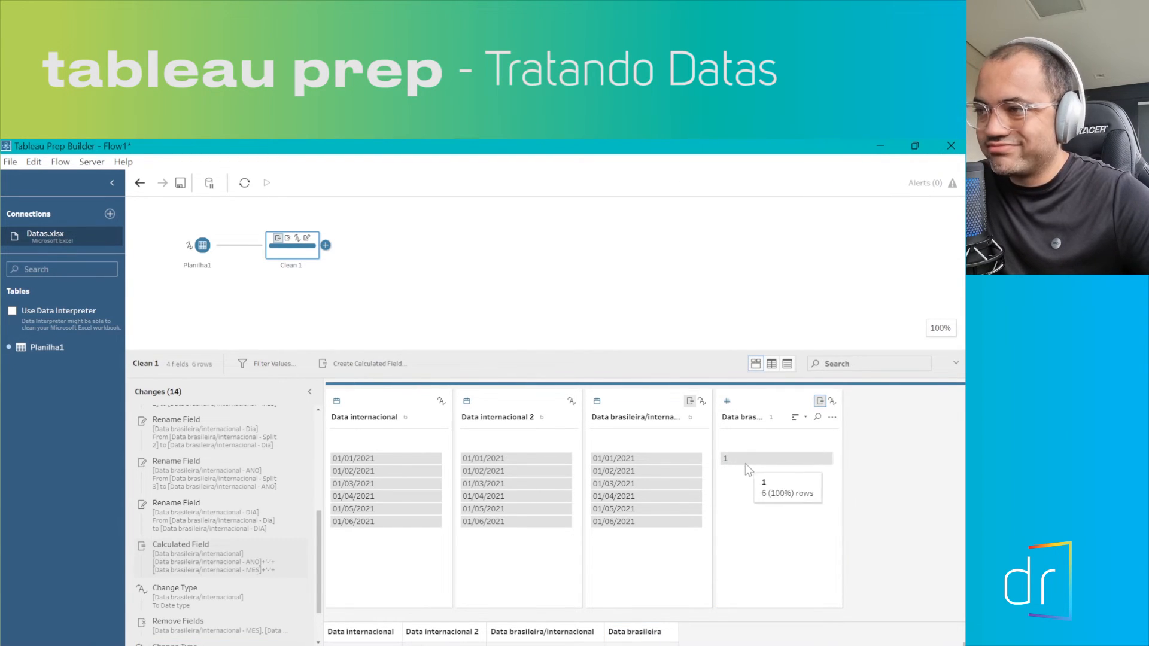
Remove the Month Number and Date type changes made to the Data brasileira field
{"action": "scroll", "coordinate": [227, 597], "scroll_direction": "down", "scroll_amount": 2}
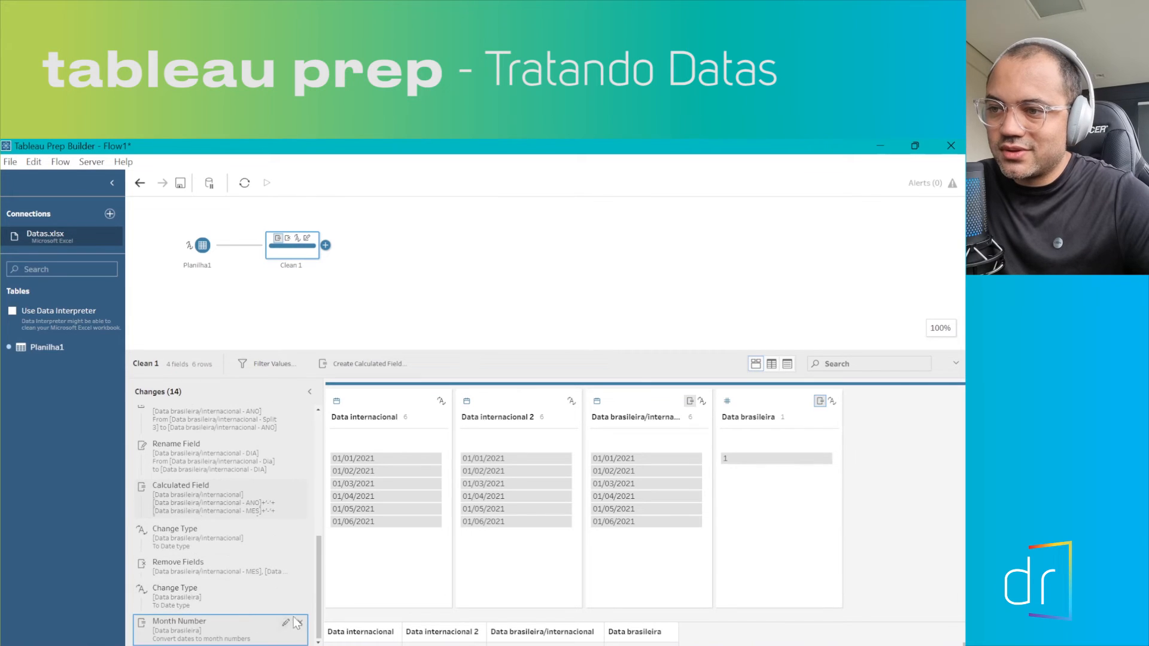
{"action": "left_click", "coordinate": [300, 623]}
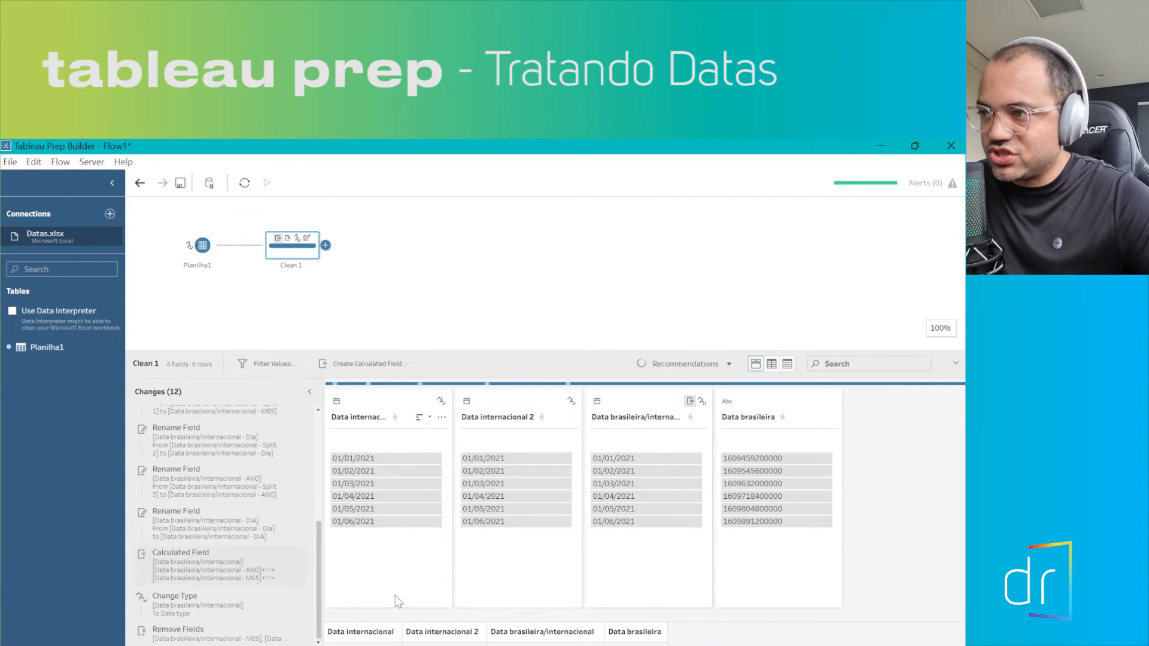
Apply a custom split to the Data brasileira field, separating its values into new fields at every "-" separator
{"action": "left_click", "coordinate": [766, 404]}
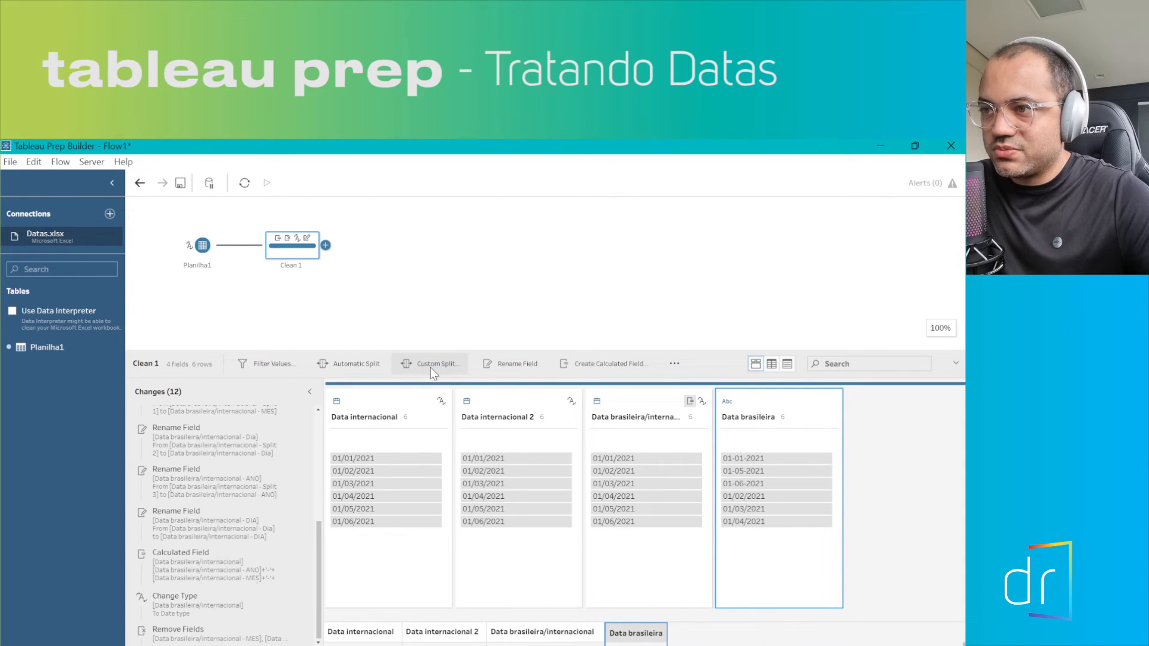
{"action": "right_click", "coordinate": [765, 402]}
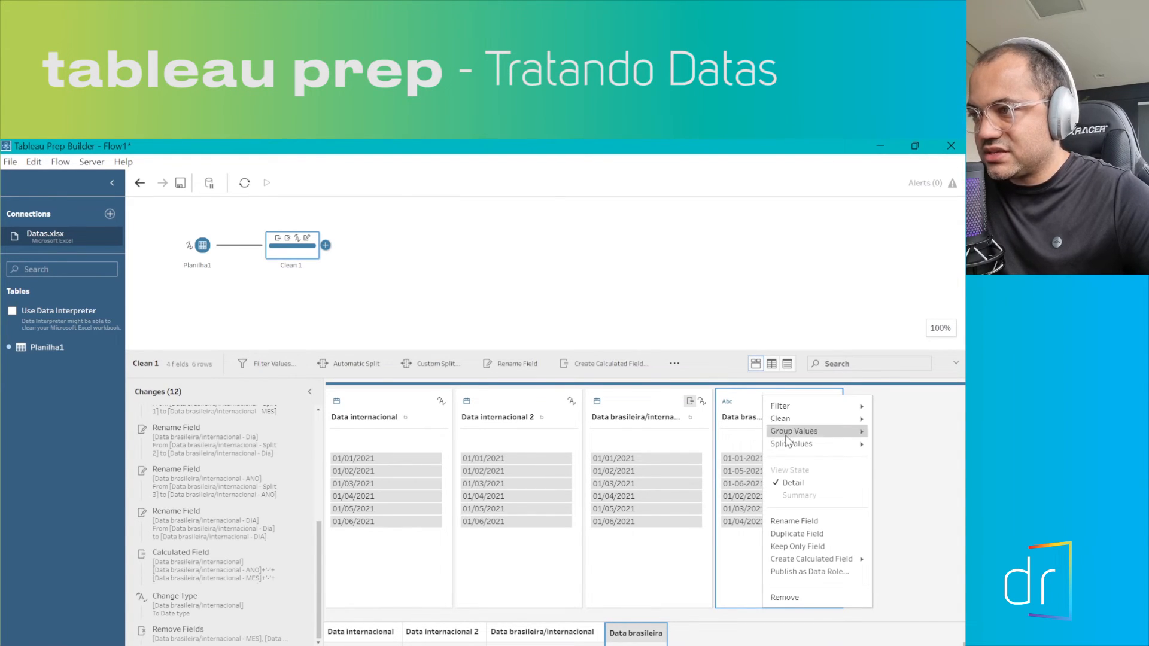
{"action": "mouse_move", "coordinate": [792, 446]}
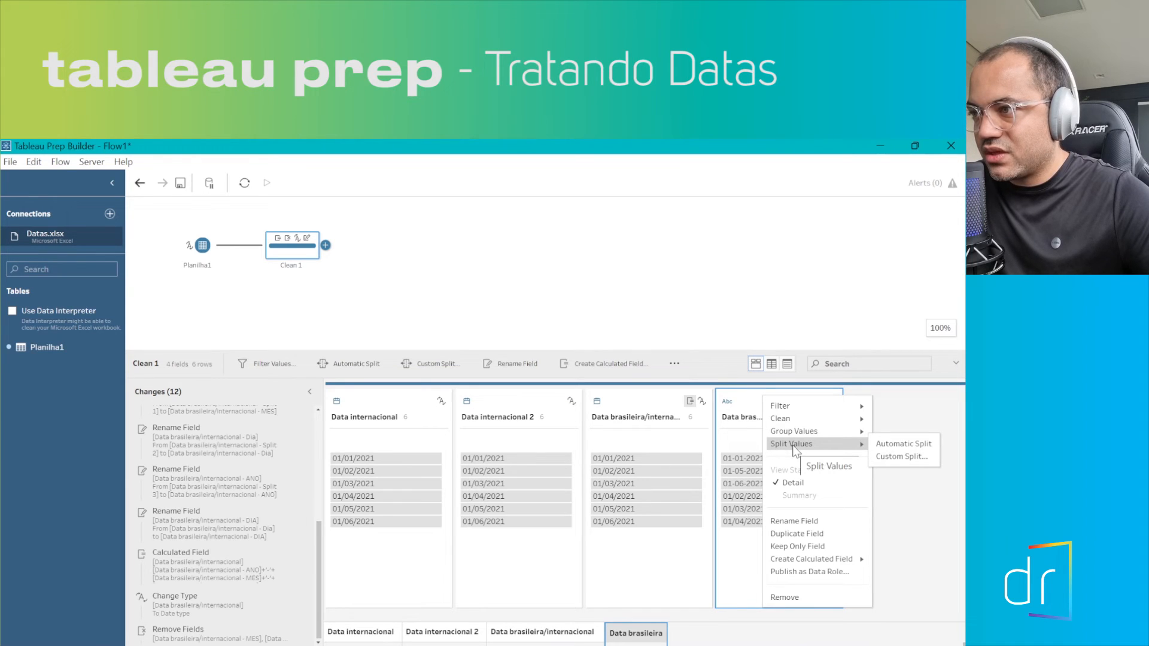
{"action": "left_click", "coordinate": [901, 457]}
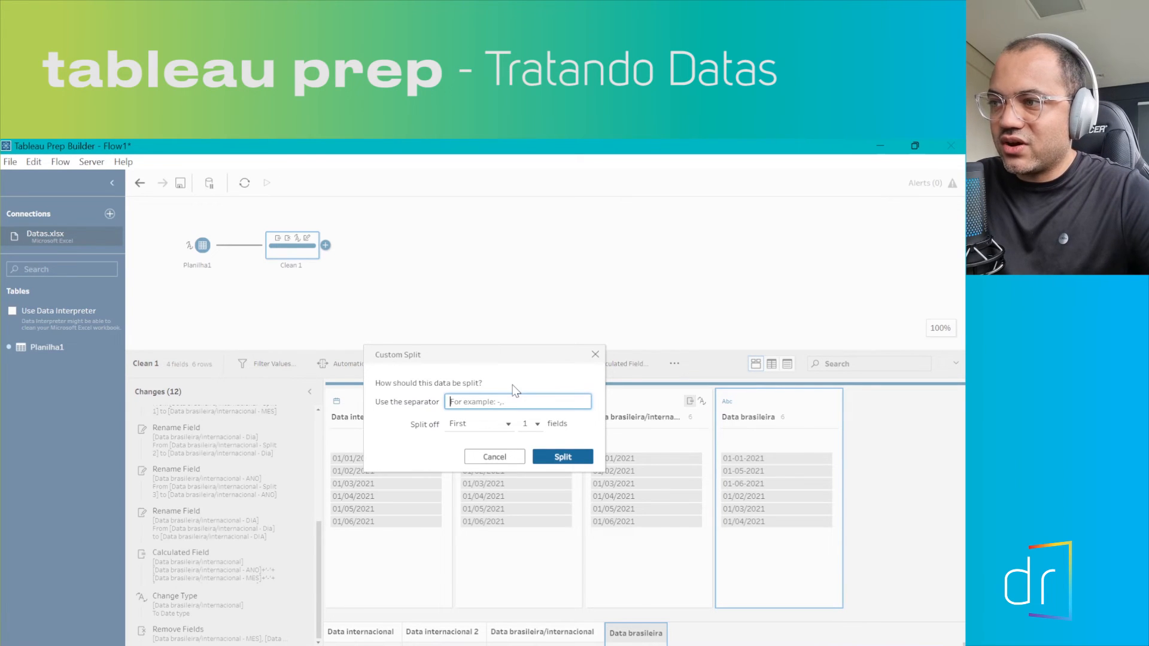
{"action": "type", "text": "-"}
{"action": "left_click", "coordinate": [482, 426]}
{"action": "left_click", "coordinate": [472, 466]}
{"action": "left_click", "coordinate": [555, 458]}
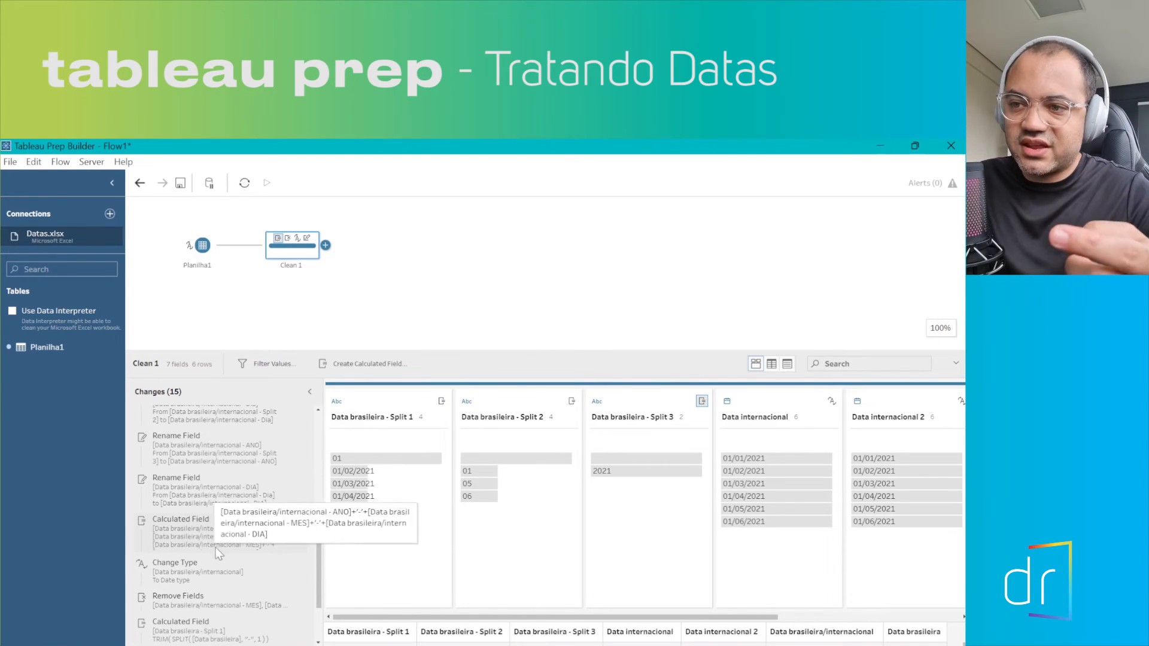
Remove the three calculated fields Data brasileira - Split 3, Split 2 and Split 1 from the changes
{"action": "scroll", "coordinate": [219, 556], "scroll_direction": "down", "scroll_amount": 2}
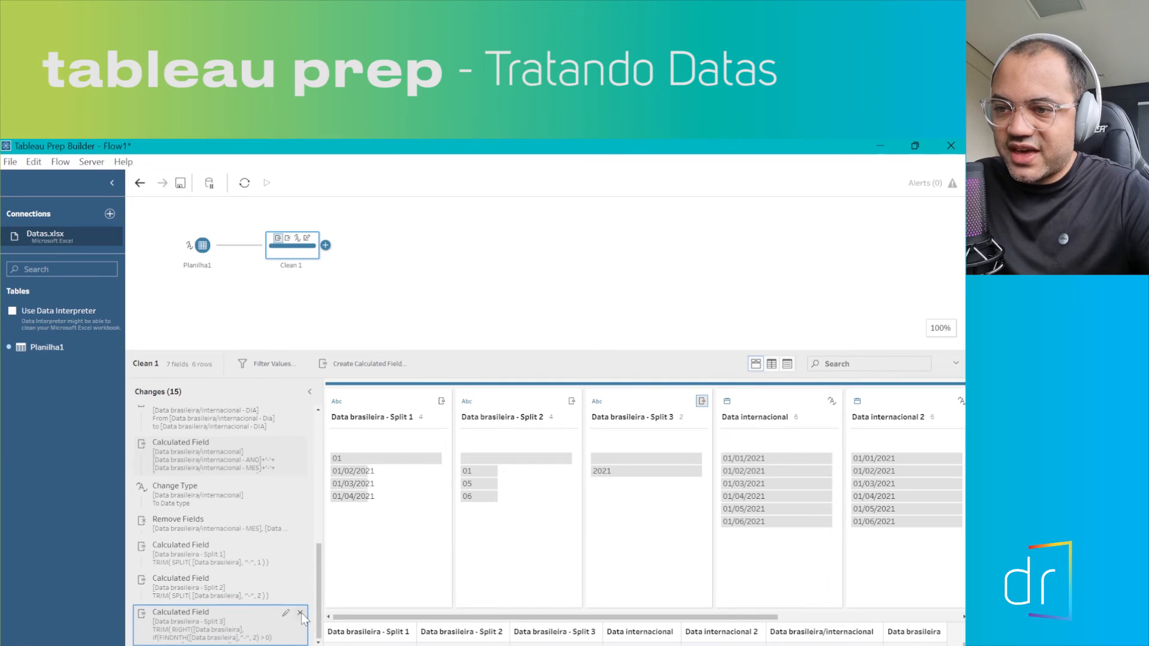
{"action": "left_click", "coordinate": [300, 613]}
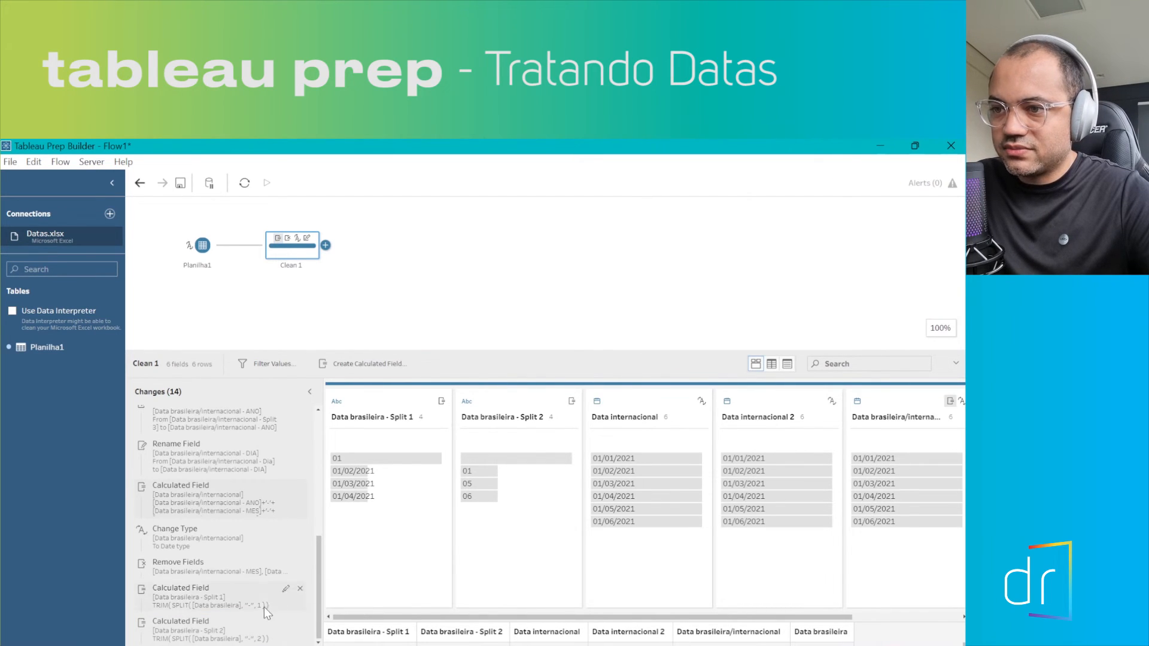
{"action": "left_click", "coordinate": [300, 622]}
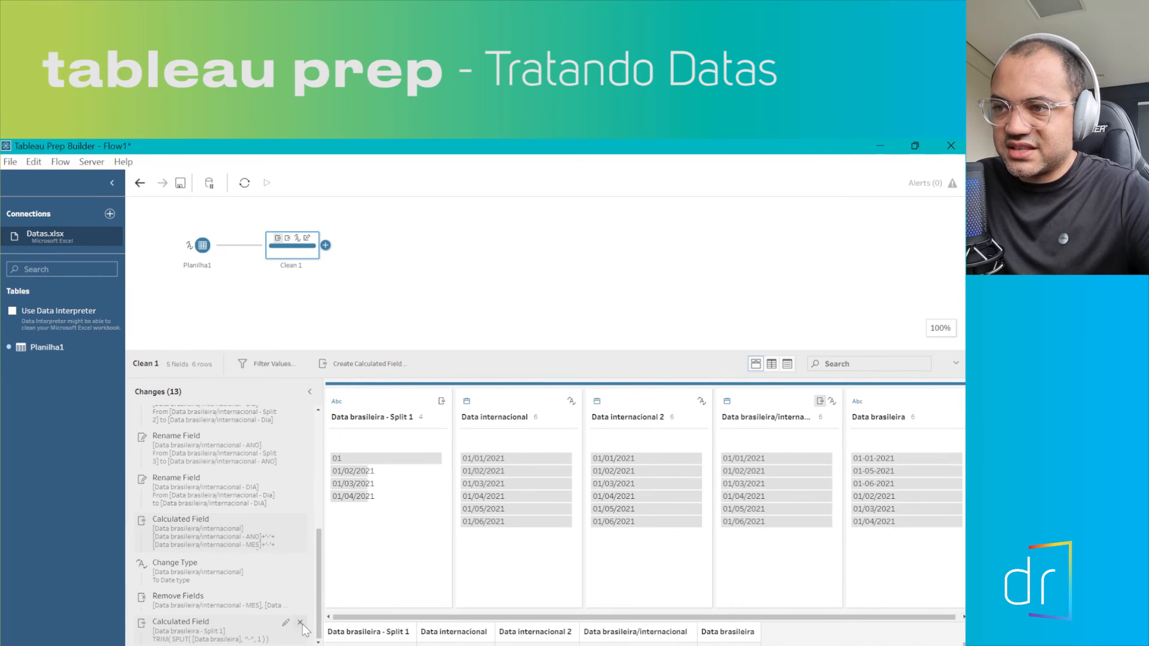
{"action": "left_click", "coordinate": [300, 623]}
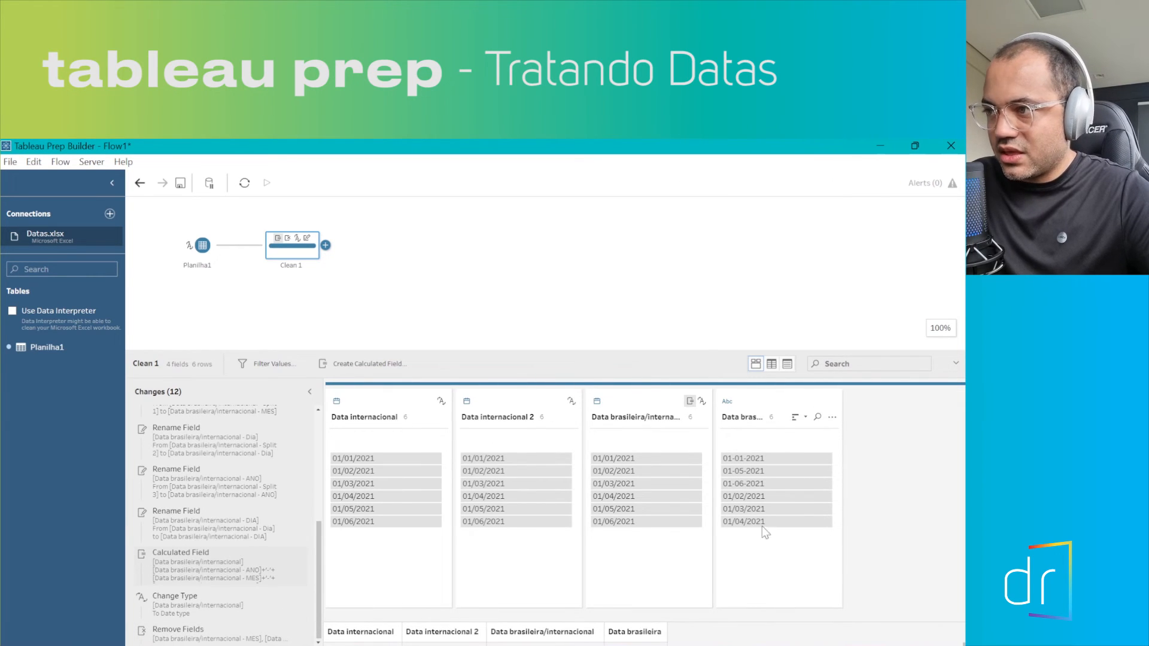
Start a calculated field based on Data brasileira and name it Data brasileira
{"action": "left_click", "coordinate": [765, 405]}
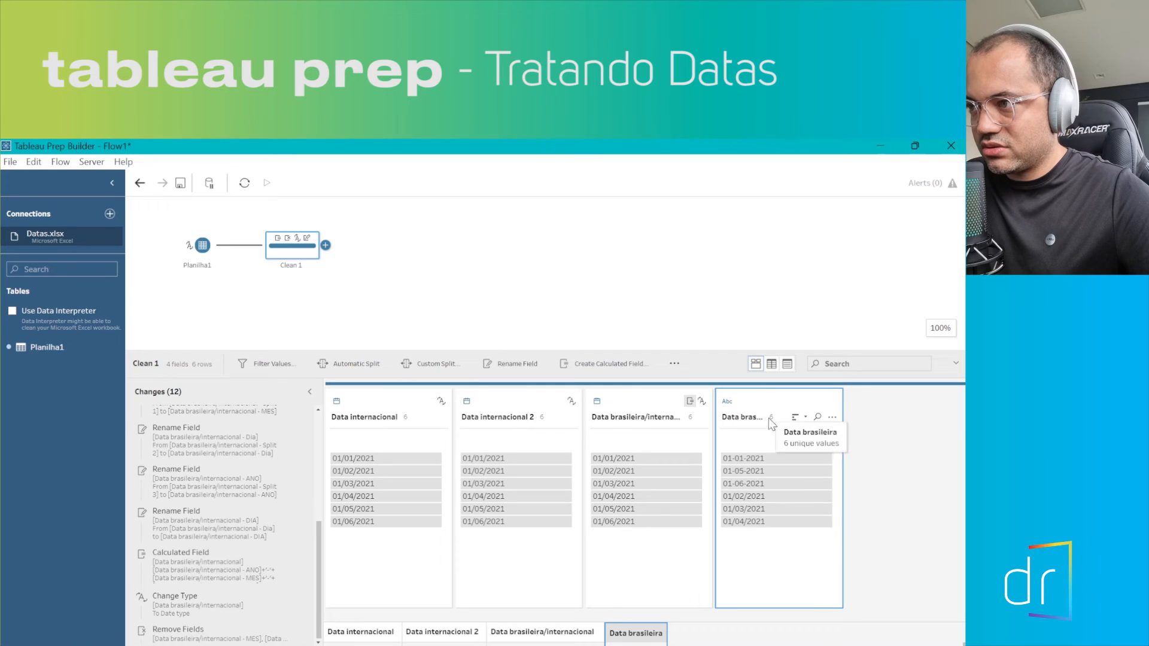
{"action": "left_click", "coordinate": [601, 367]}
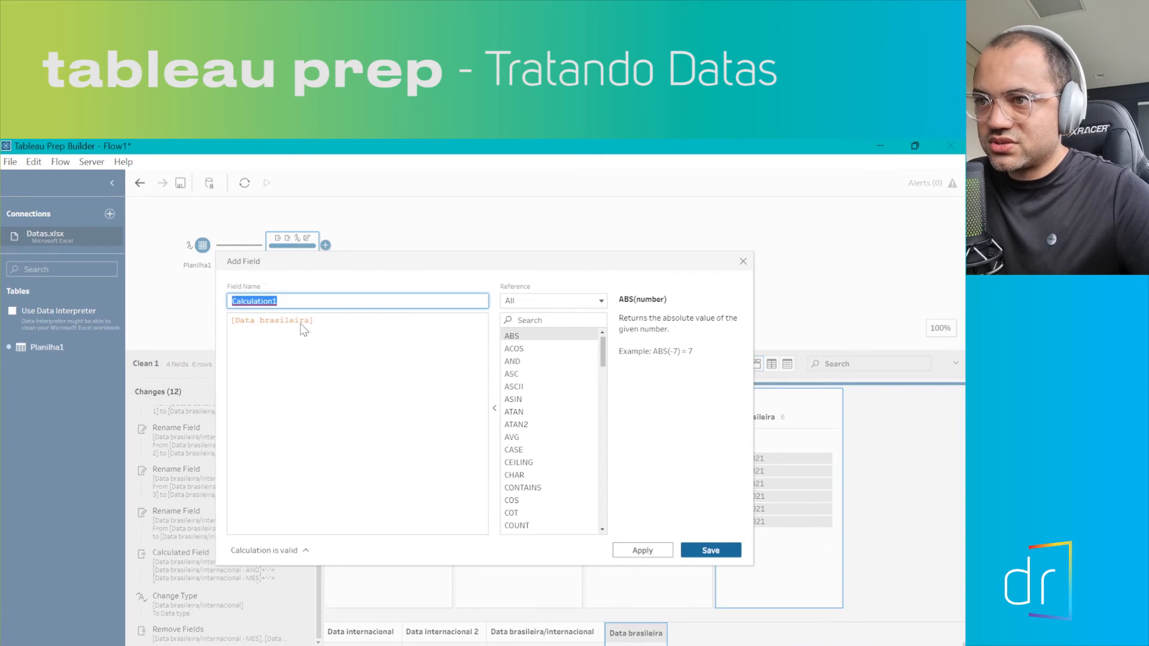
{"action": "double_click", "coordinate": [289, 306]}
{"action": "type", "text": "Dat"}
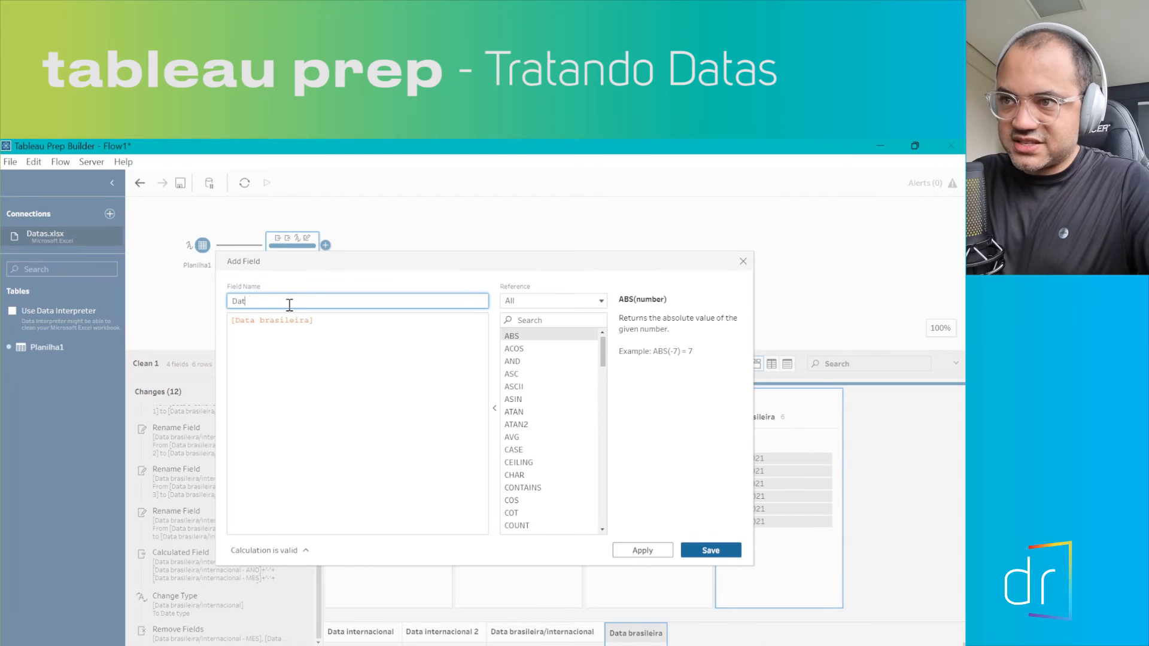
{"action": "type", "text": "a"}
{"action": "type", "text": " bra"}
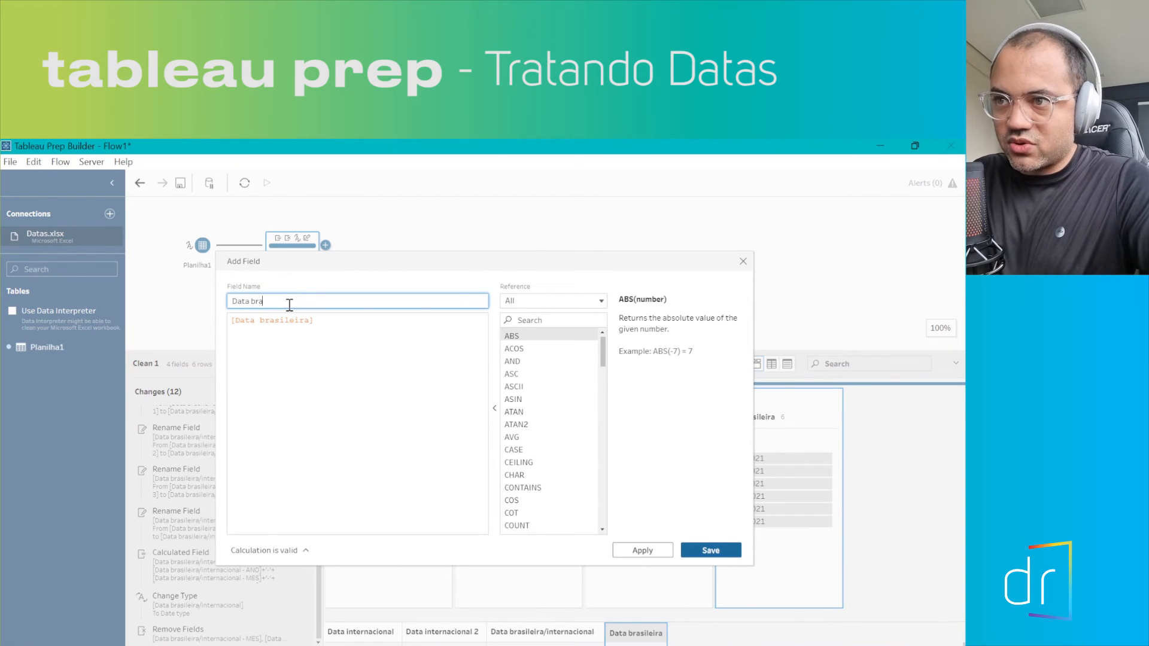
{"action": "type", "text": "sileira"}
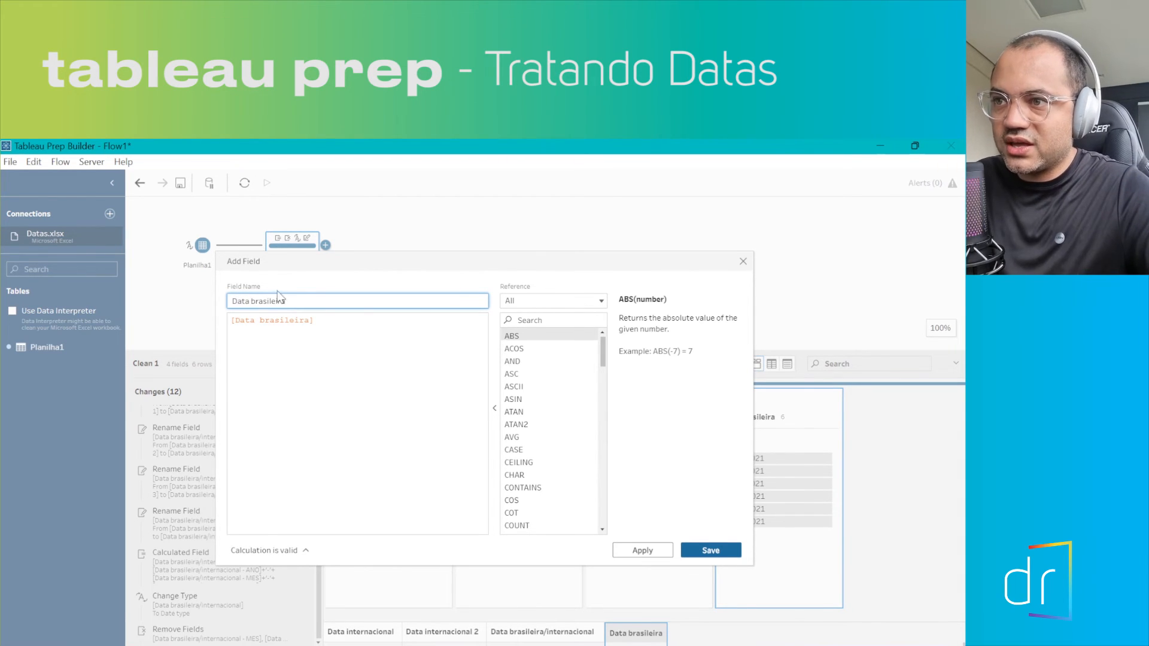
Enter the formula REPLACE([Data brasileira],"/","-") for the calculated field and save it
{"action": "left_click", "coordinate": [231, 317]}
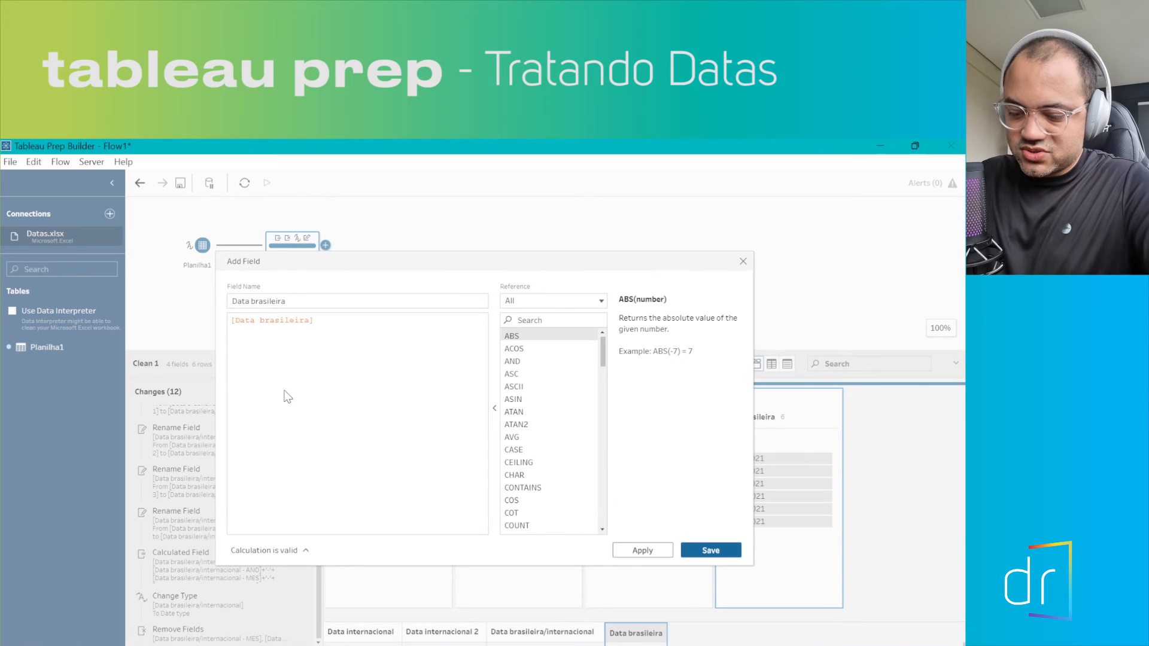
{"action": "type", "text": "replace"}
{"action": "key", "text": "Return"}
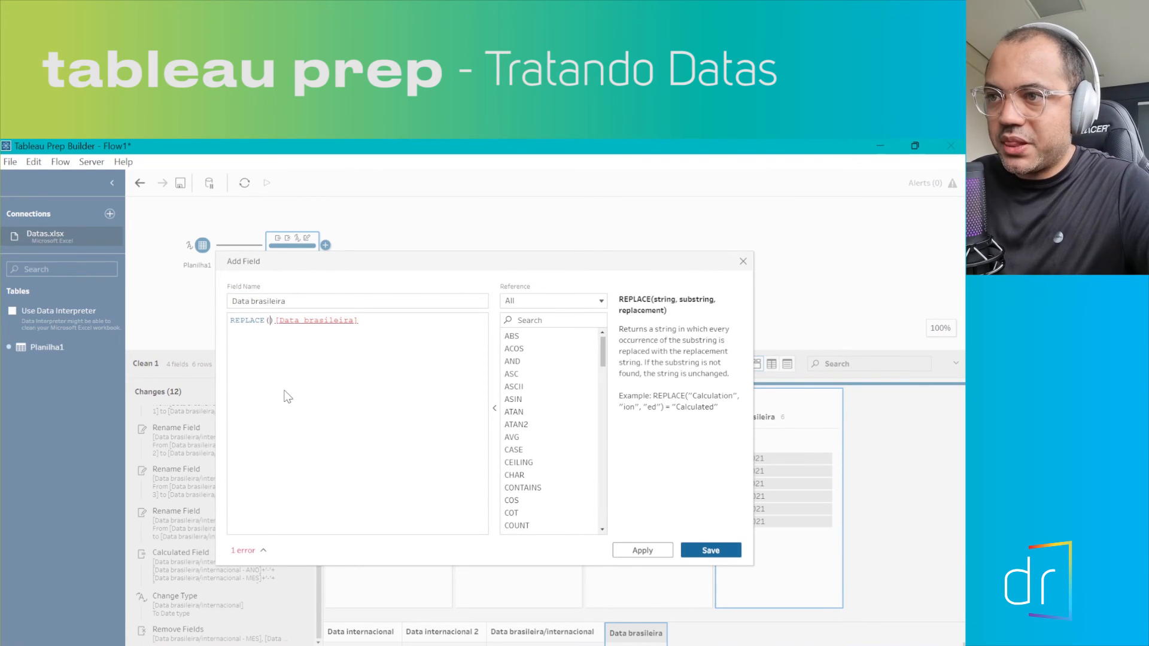
{"action": "key", "text": "BackSpace"}
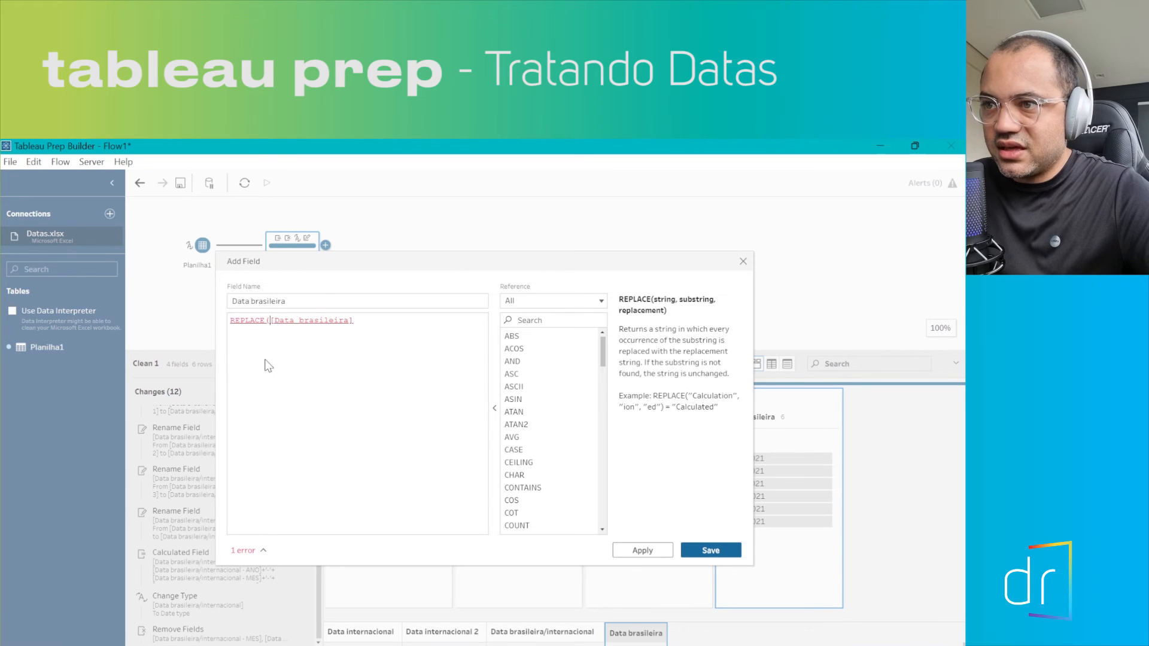
{"action": "left_click_drag", "start_coordinate": [355, 321], "coordinate": [272, 320]}
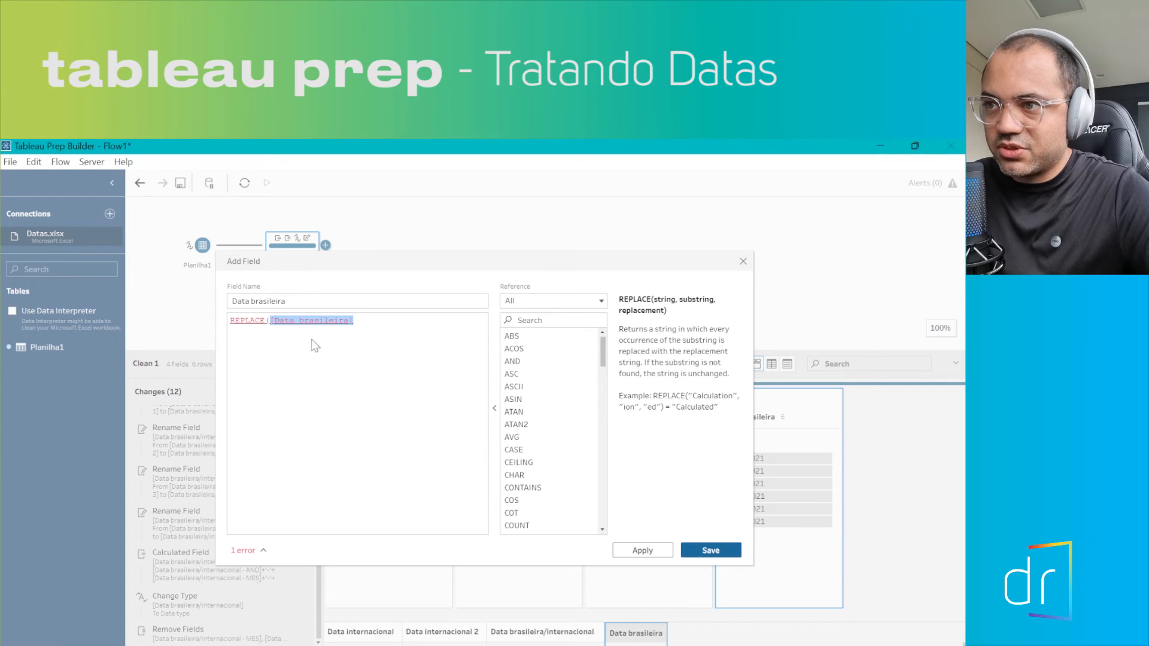
{"action": "left_click", "coordinate": [360, 321]}
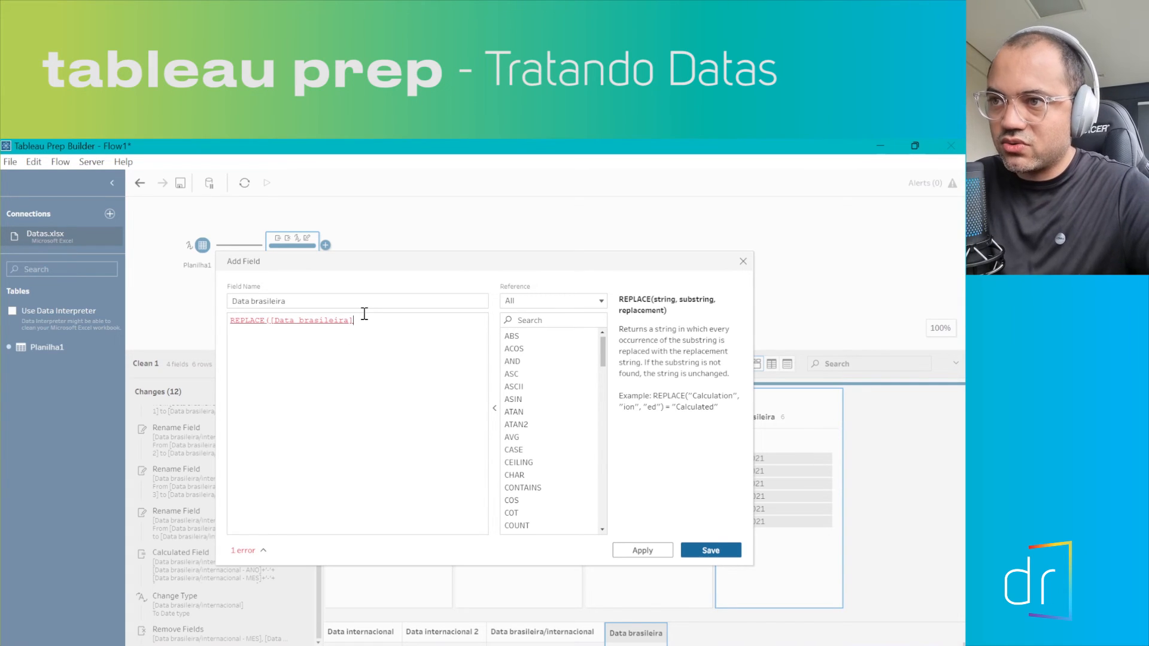
{"action": "type", "text": ","}
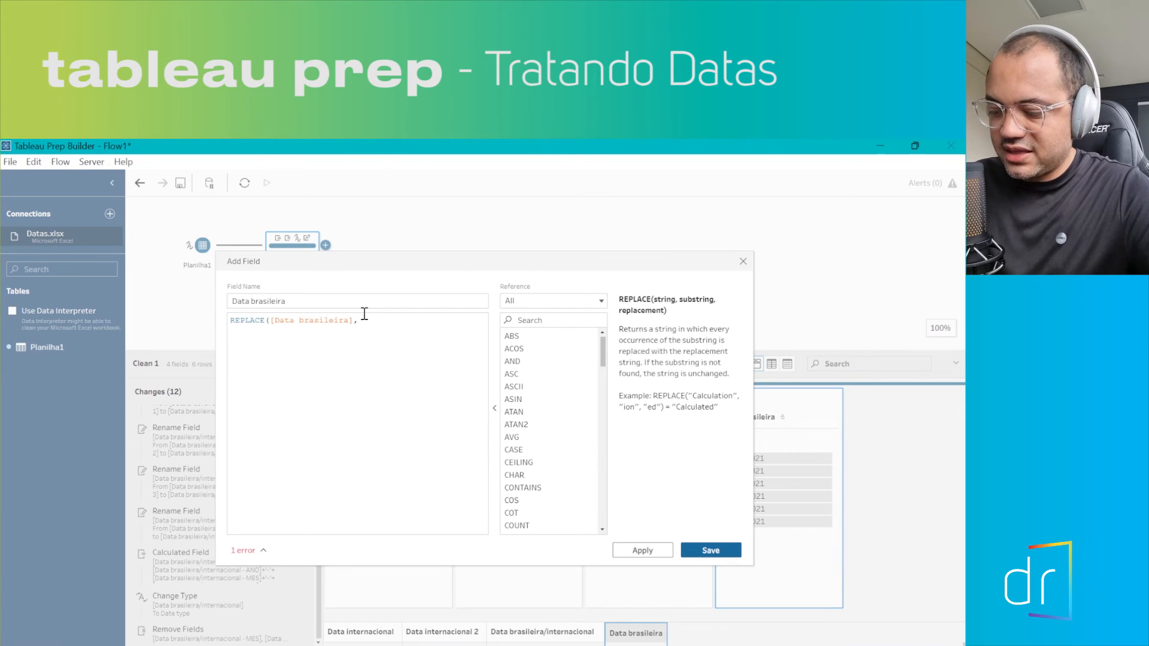
{"action": "type", "text": "\""}
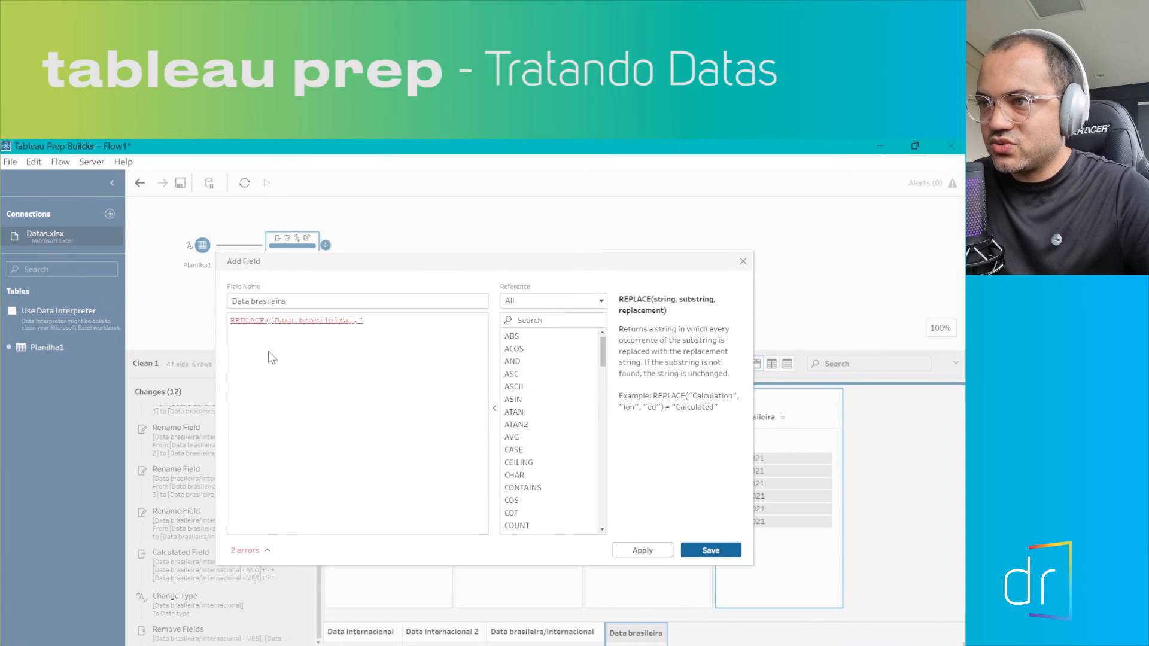
{"action": "type", "text": "/"}
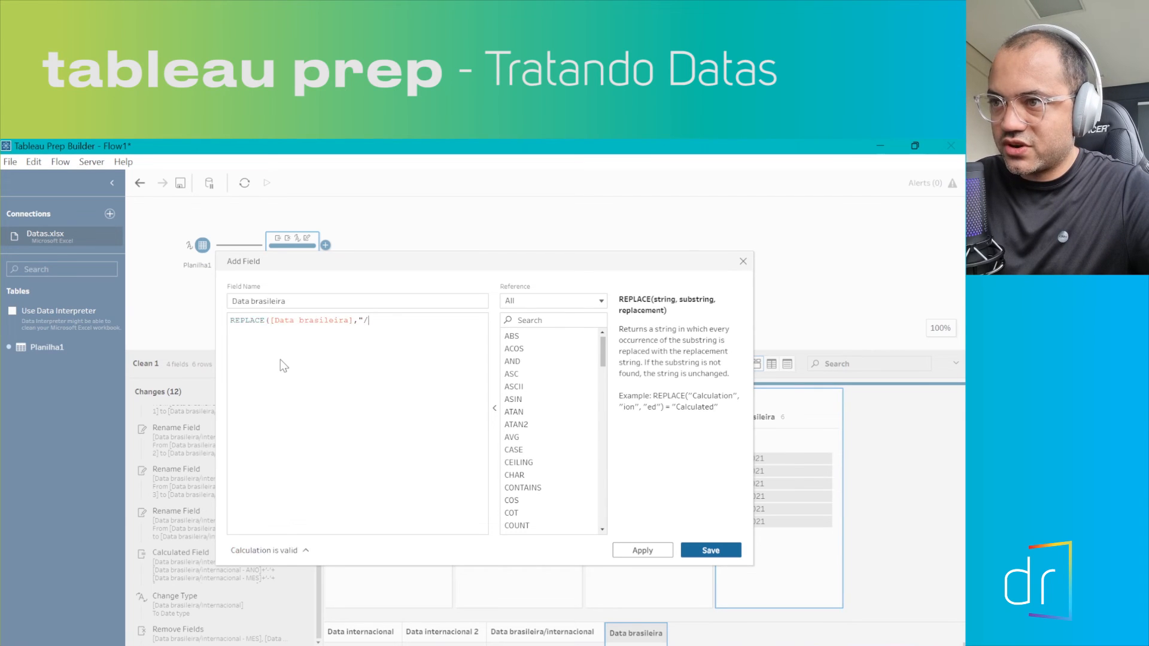
{"action": "type", "text": "\","}
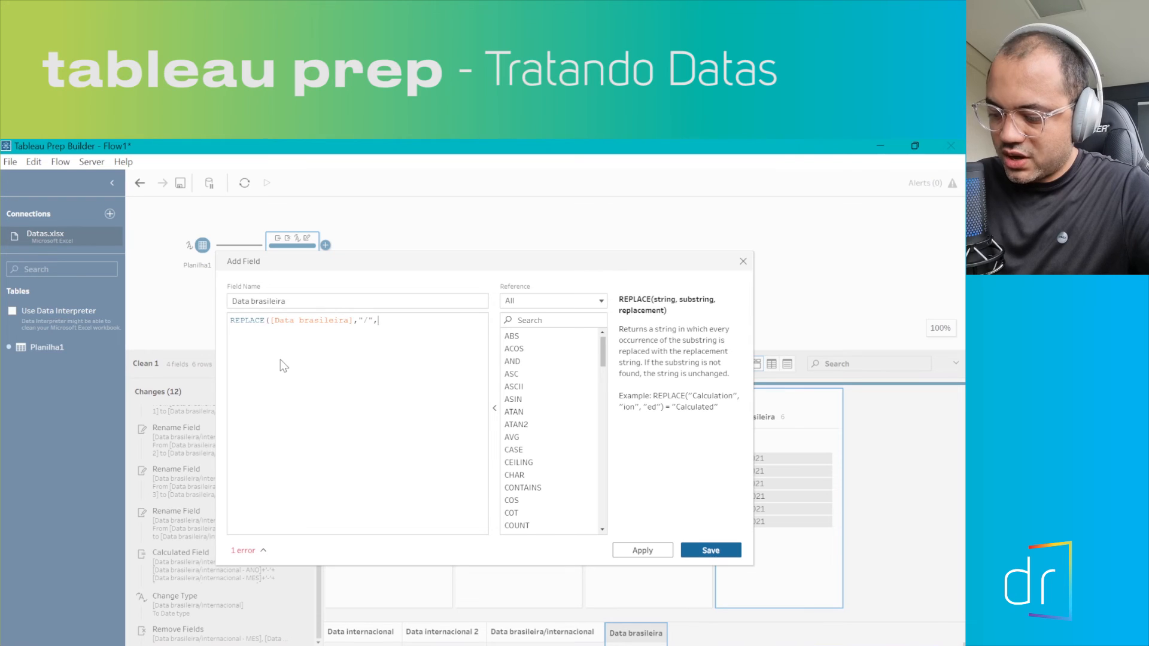
{"action": "type", "text": "\""}
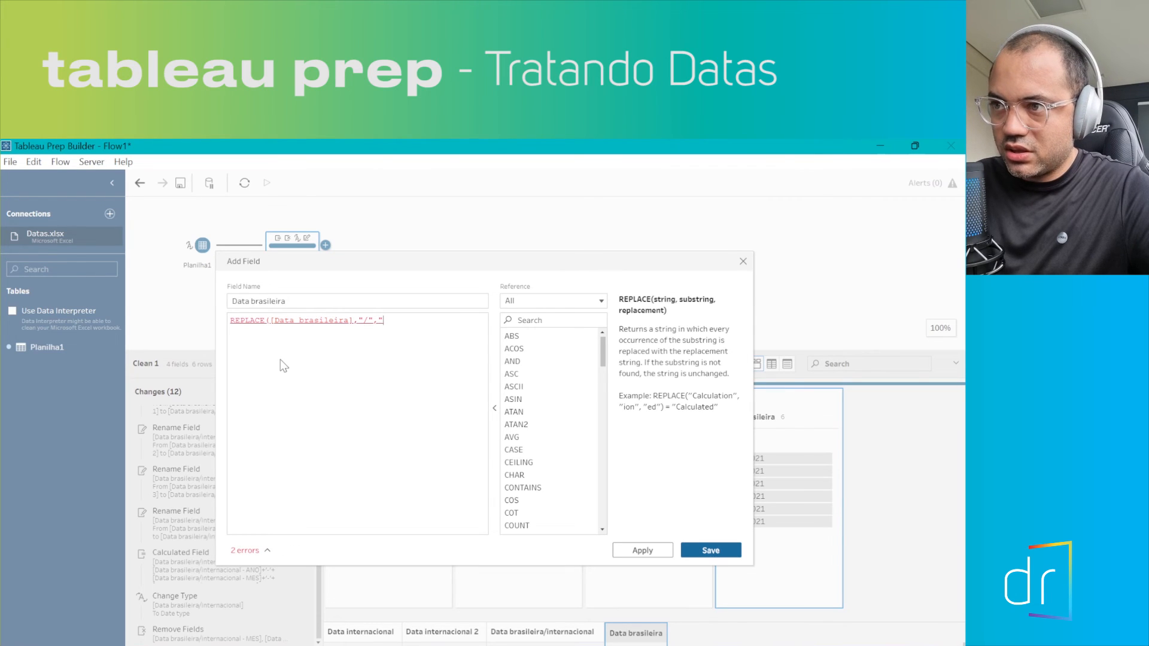
{"action": "type", "text": "-"}
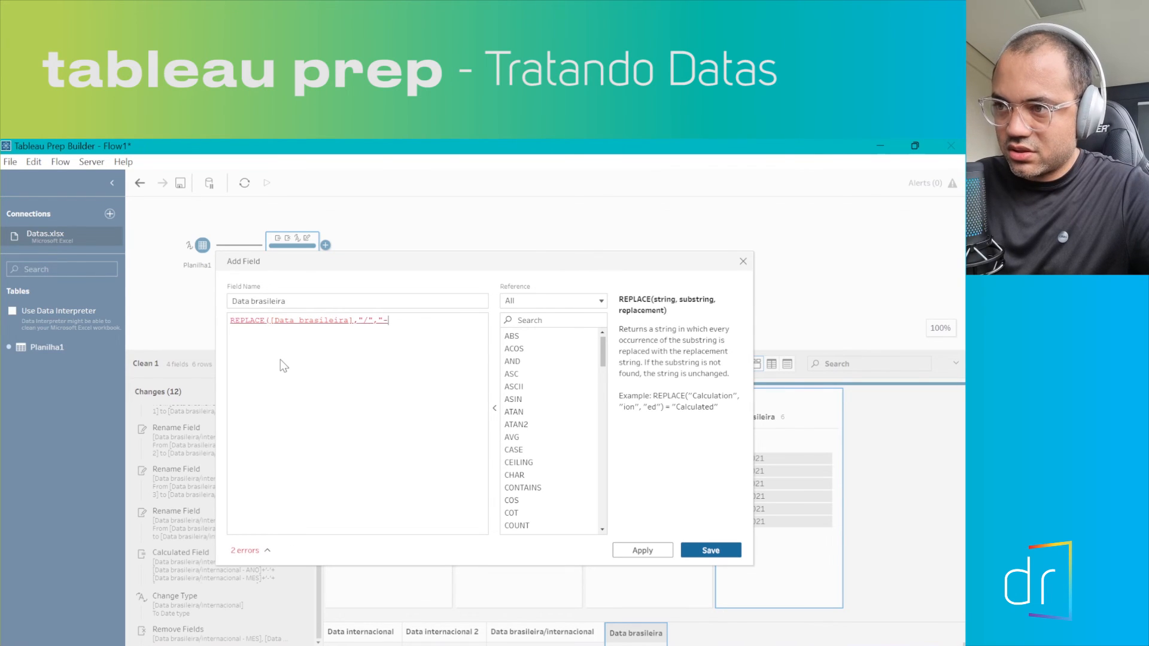
{"action": "type", "text": "\""}
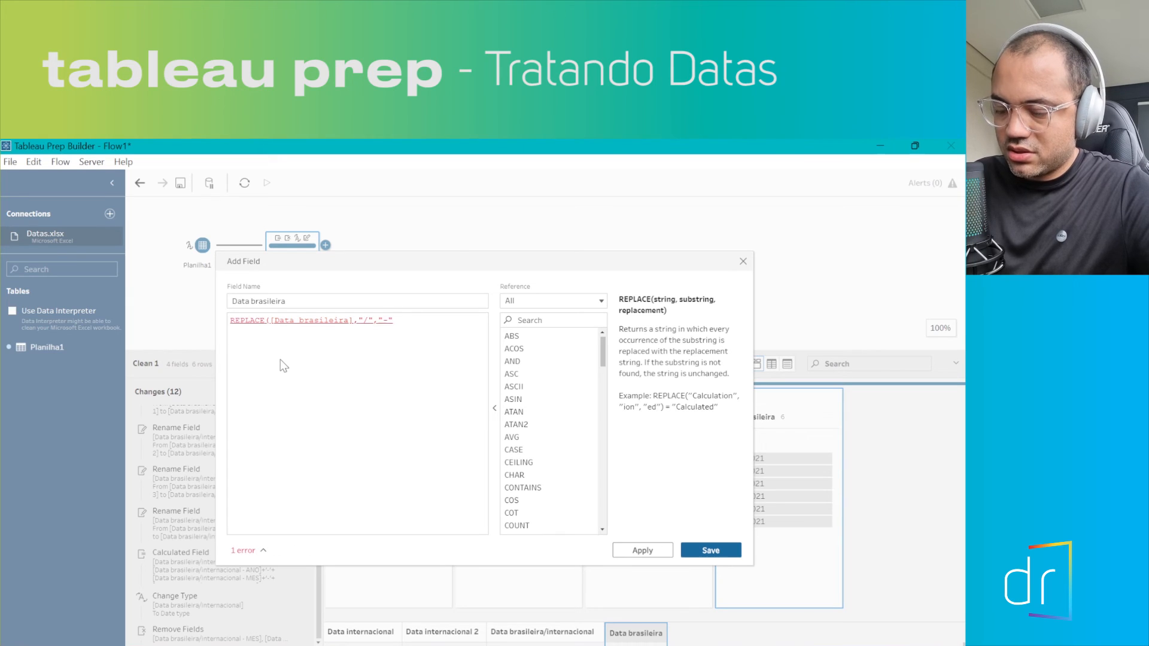
{"action": "type", "text": ")"}
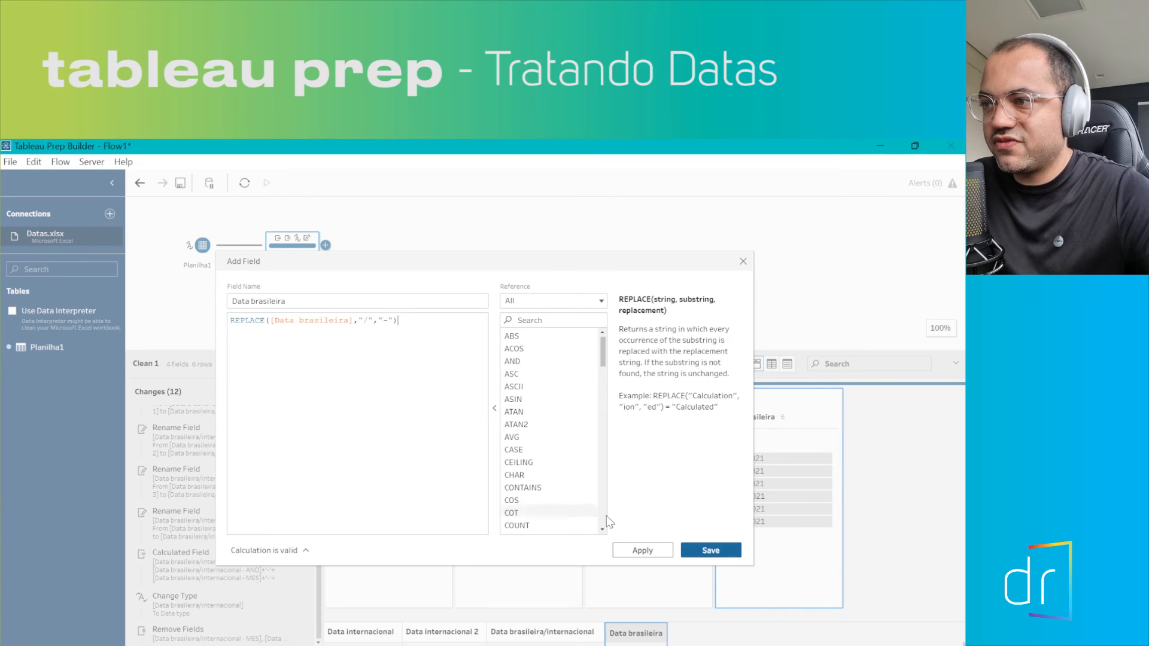
{"action": "left_click", "coordinate": [710, 550]}
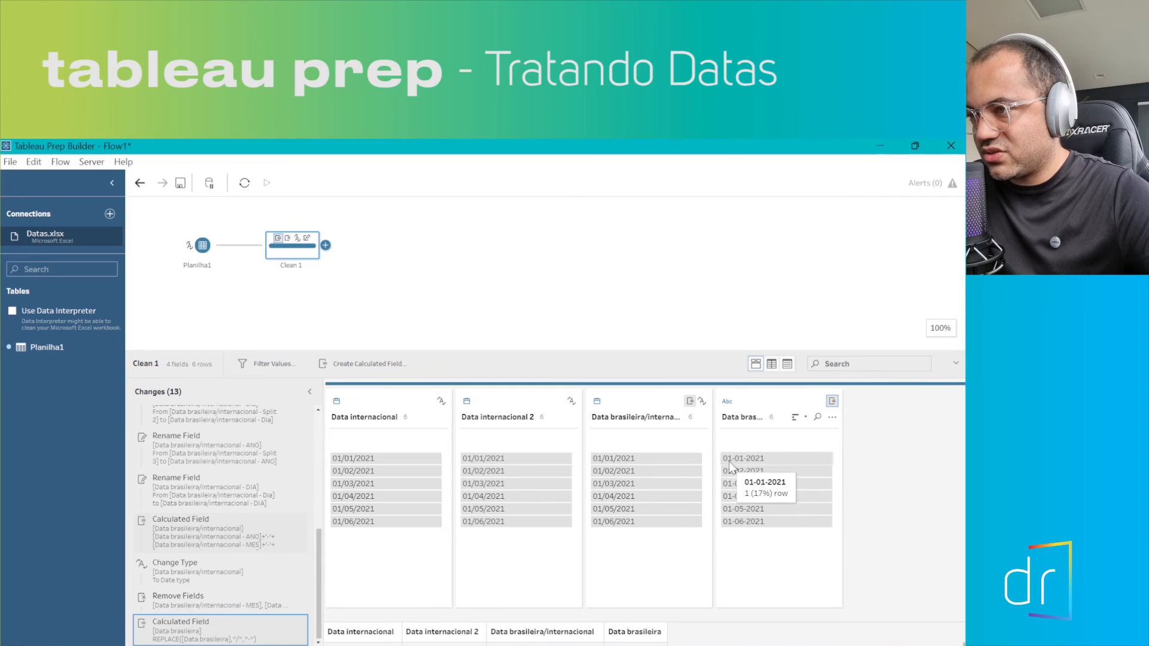
Try the Date data type on the Data brasileira field and remove that type change
{"action": "left_click", "coordinate": [727, 402]}
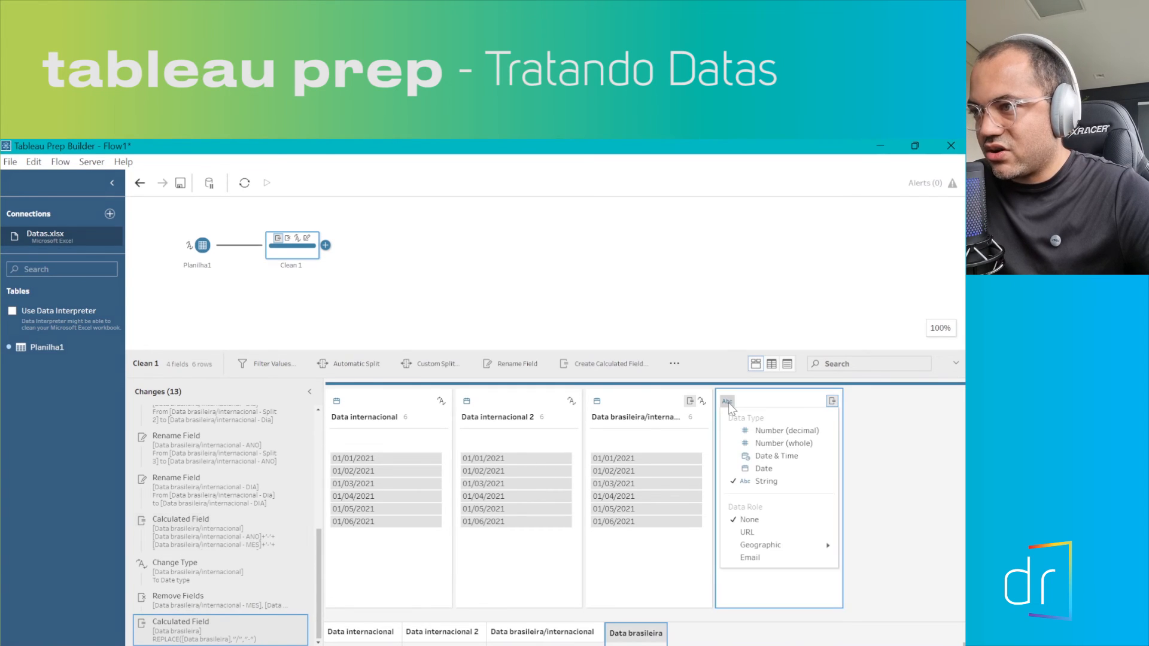
{"action": "left_click", "coordinate": [763, 469]}
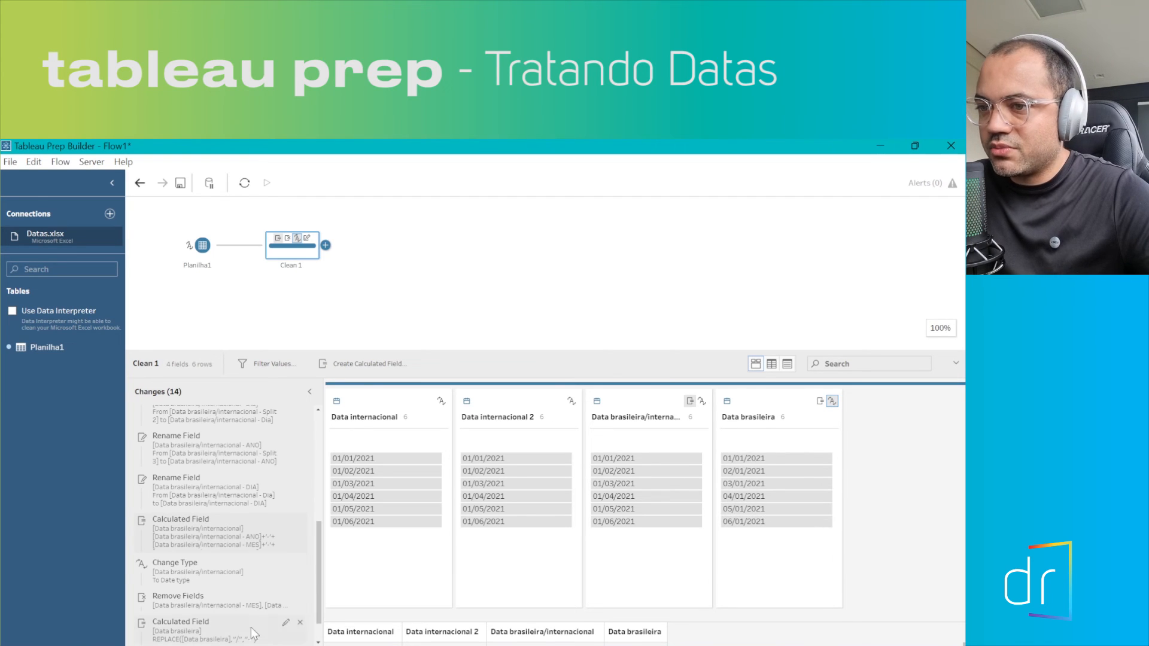
{"action": "scroll", "coordinate": [214, 616], "scroll_direction": "down", "scroll_amount": 1}
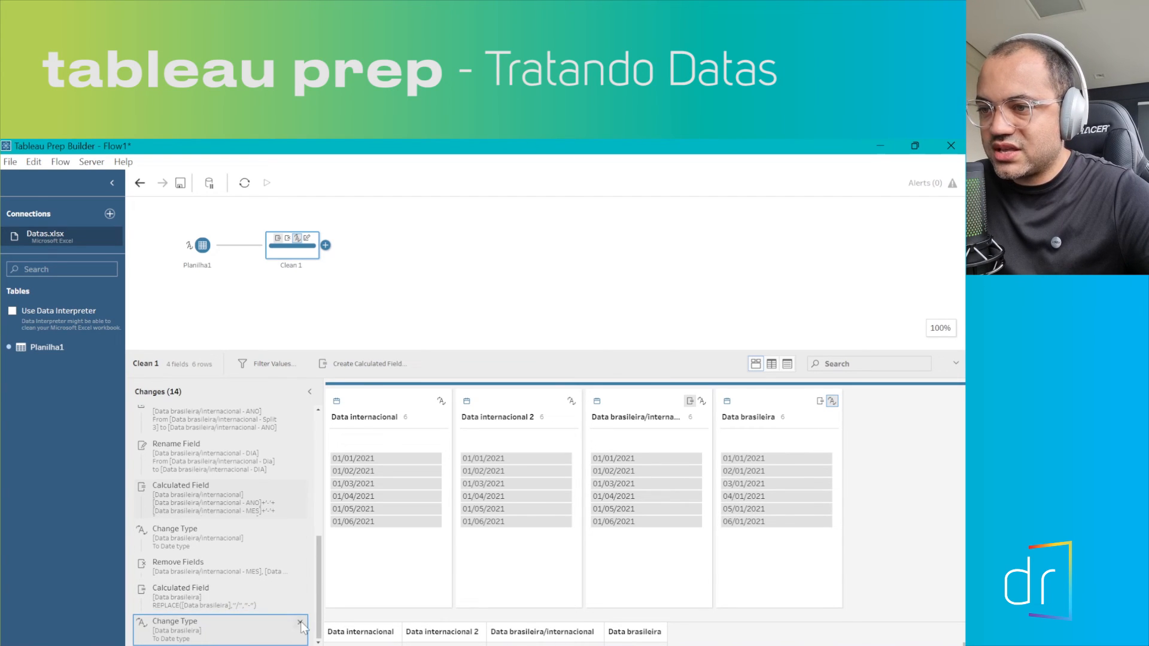
{"action": "left_click", "coordinate": [300, 623]}
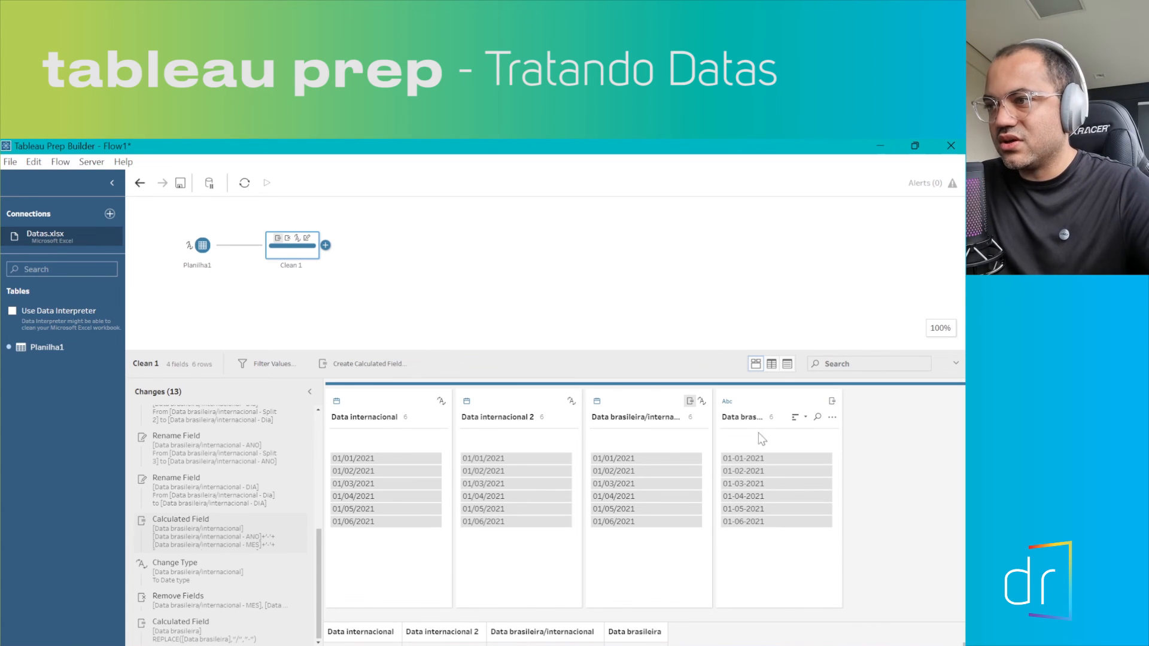
Split the Data brasileira field on the separator "-" into all of its parts with a custom split
{"action": "left_click", "coordinate": [764, 401]}
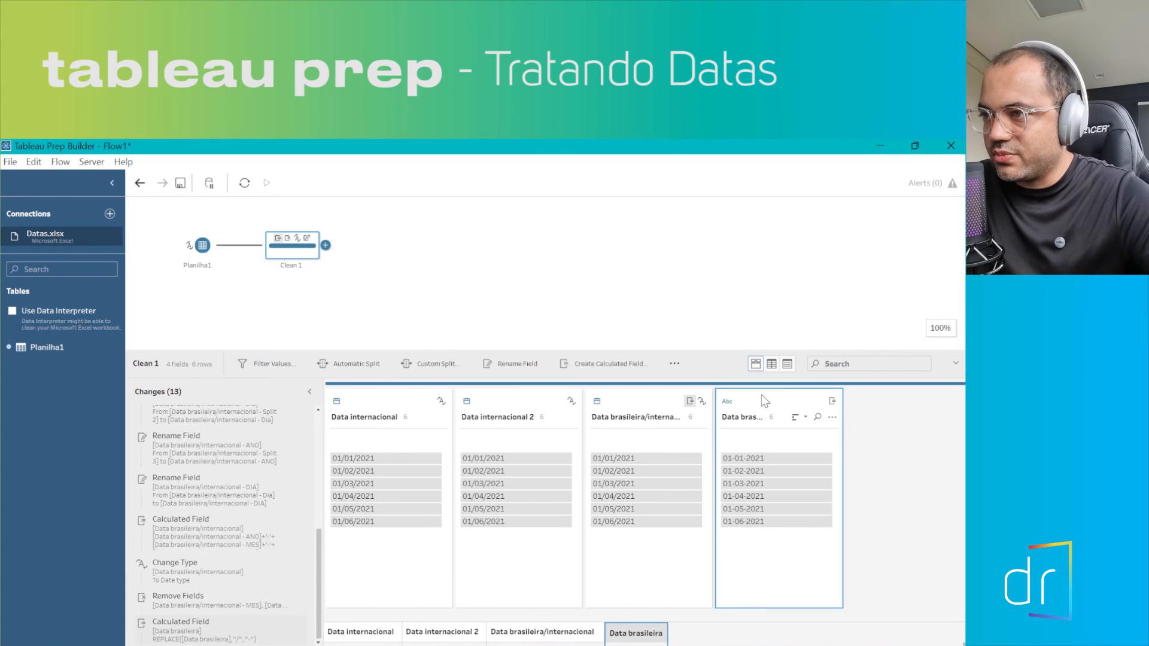
{"action": "right_click", "coordinate": [764, 401]}
{"action": "mouse_move", "coordinate": [796, 442]}
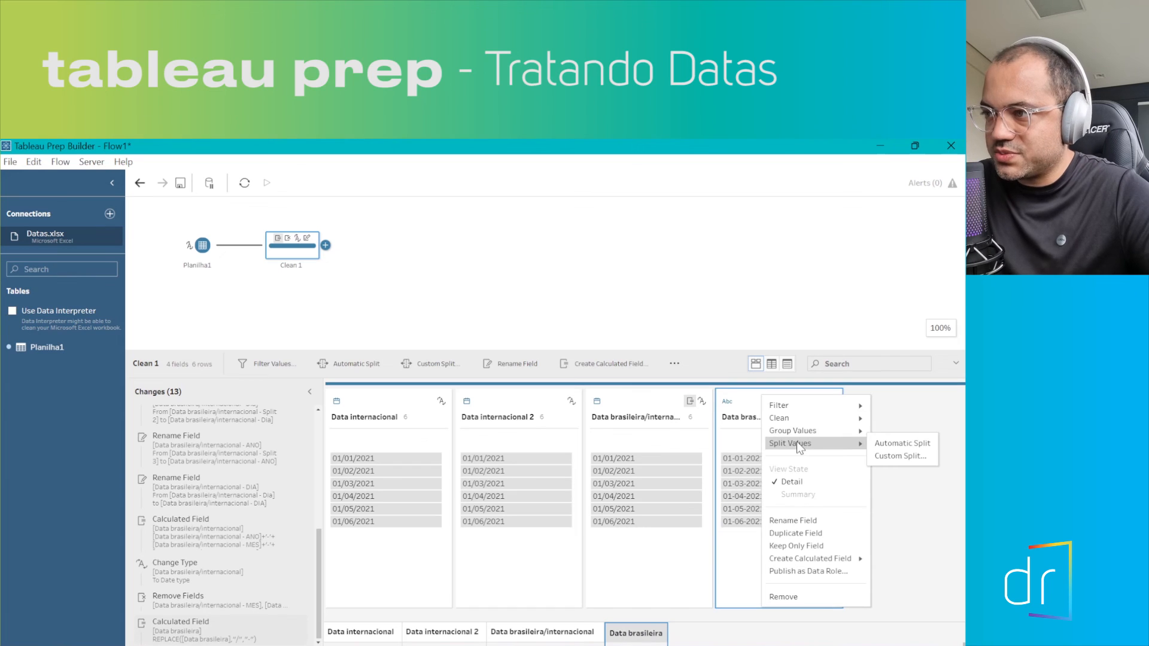
{"action": "left_click", "coordinate": [883, 455]}
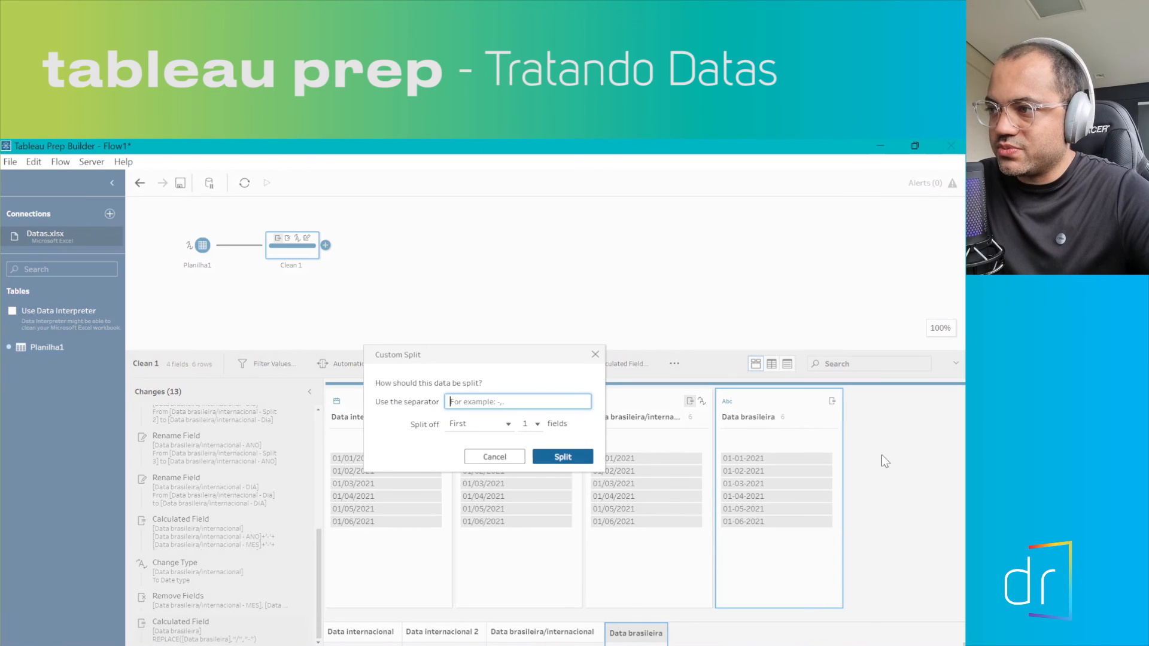
{"action": "type", "text": "-"}
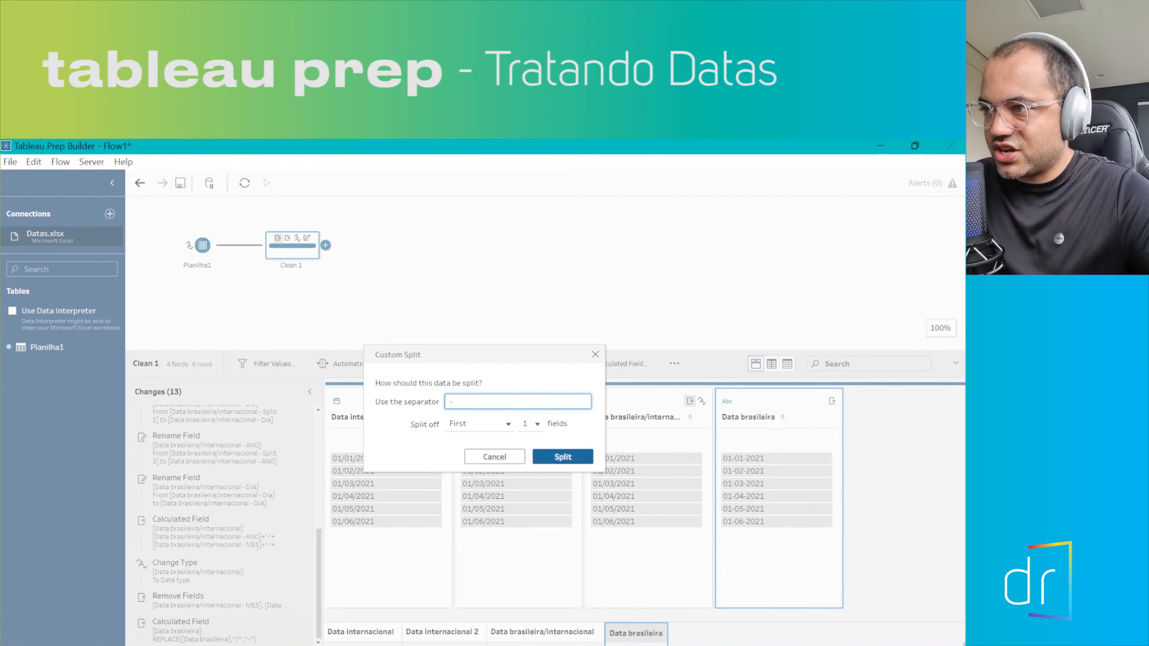
{"action": "left_click", "coordinate": [478, 424]}
{"action": "left_click", "coordinate": [471, 463]}
{"action": "left_click", "coordinate": [550, 460]}
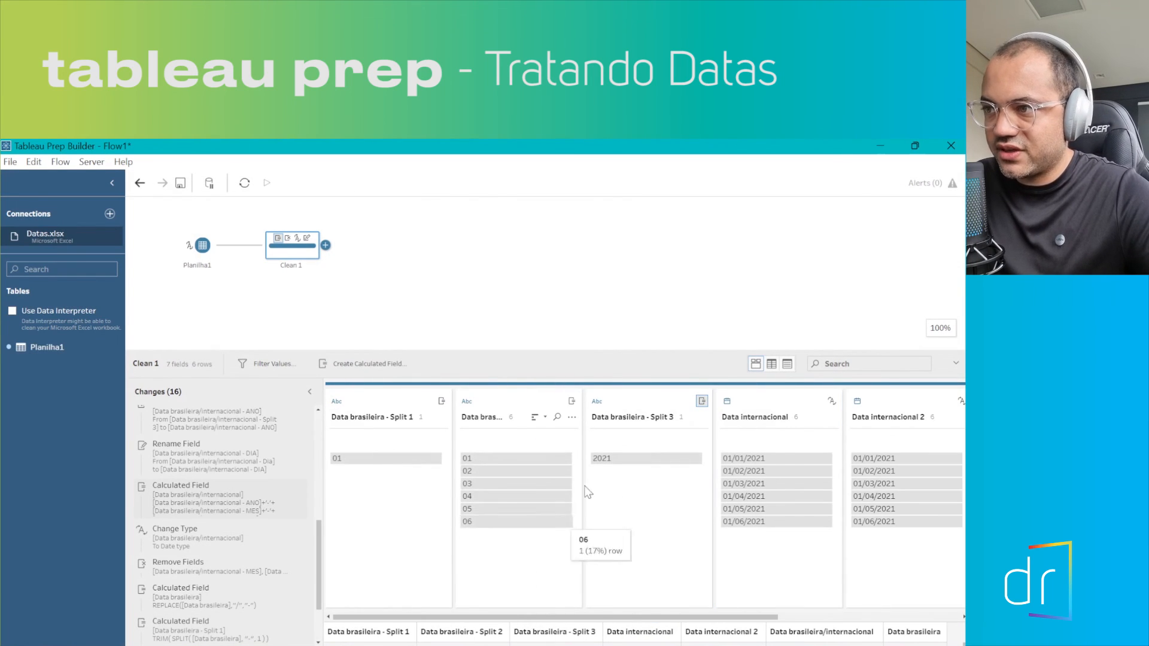
Start a calculated field based on Data brasileira - Split 3 and name it Data brasileira
{"action": "left_click", "coordinate": [629, 404]}
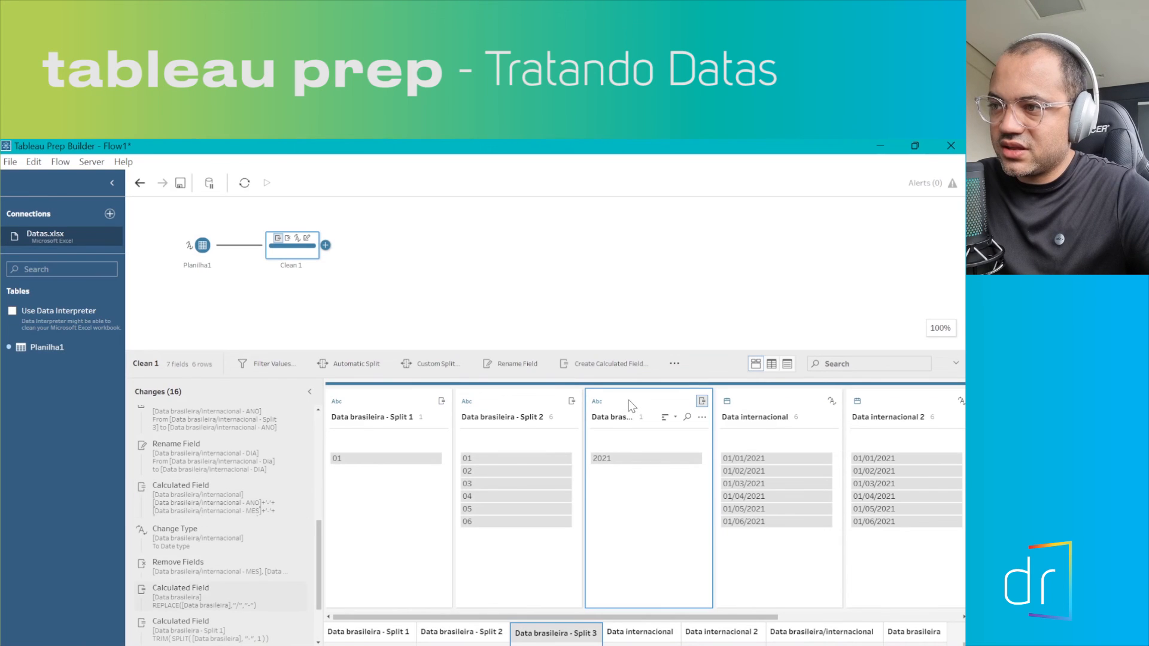
{"action": "right_click", "coordinate": [631, 406]}
{"action": "left_click", "coordinate": [604, 363]}
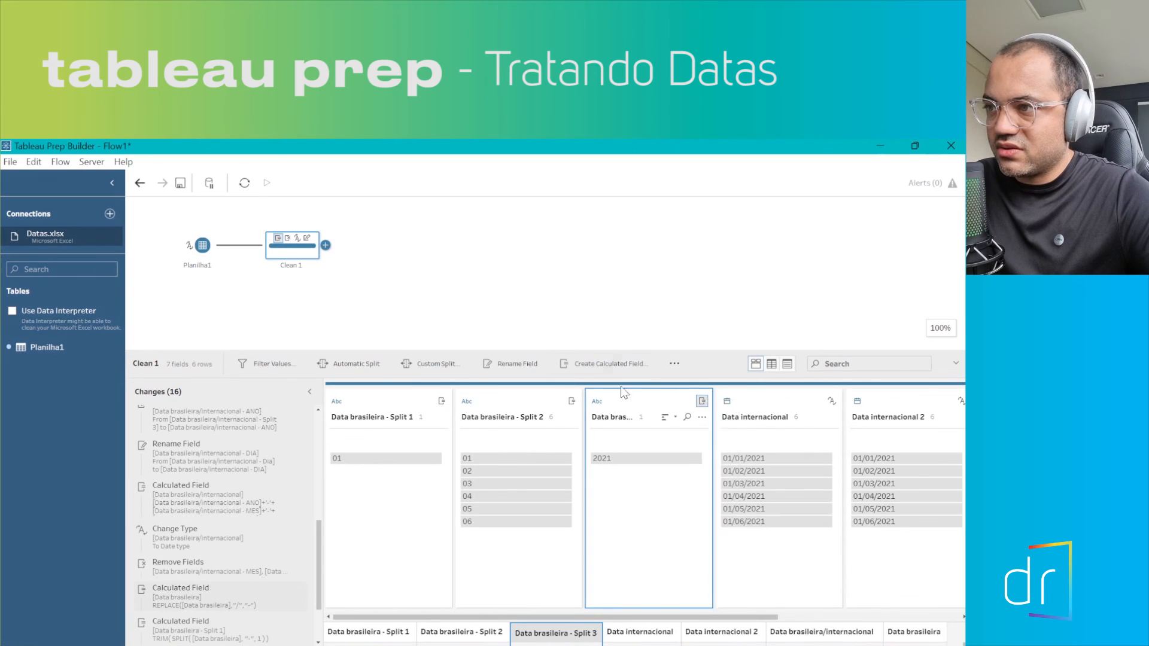
{"action": "left_click", "coordinate": [605, 363]}
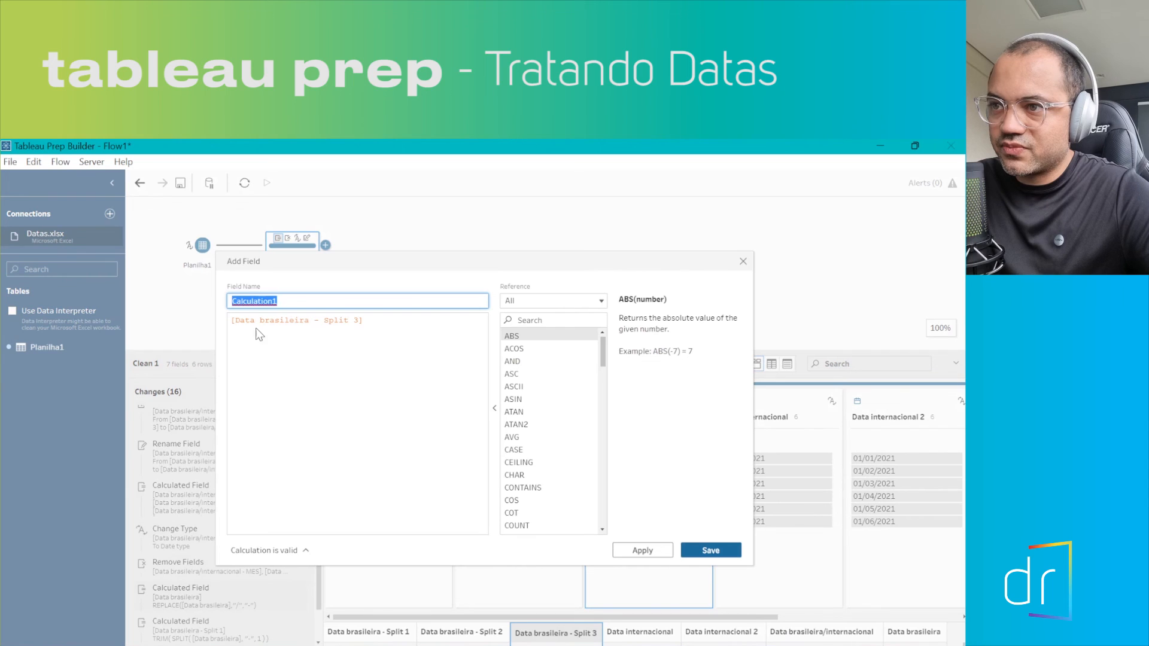
{"action": "type", "text": "Data brasil"}
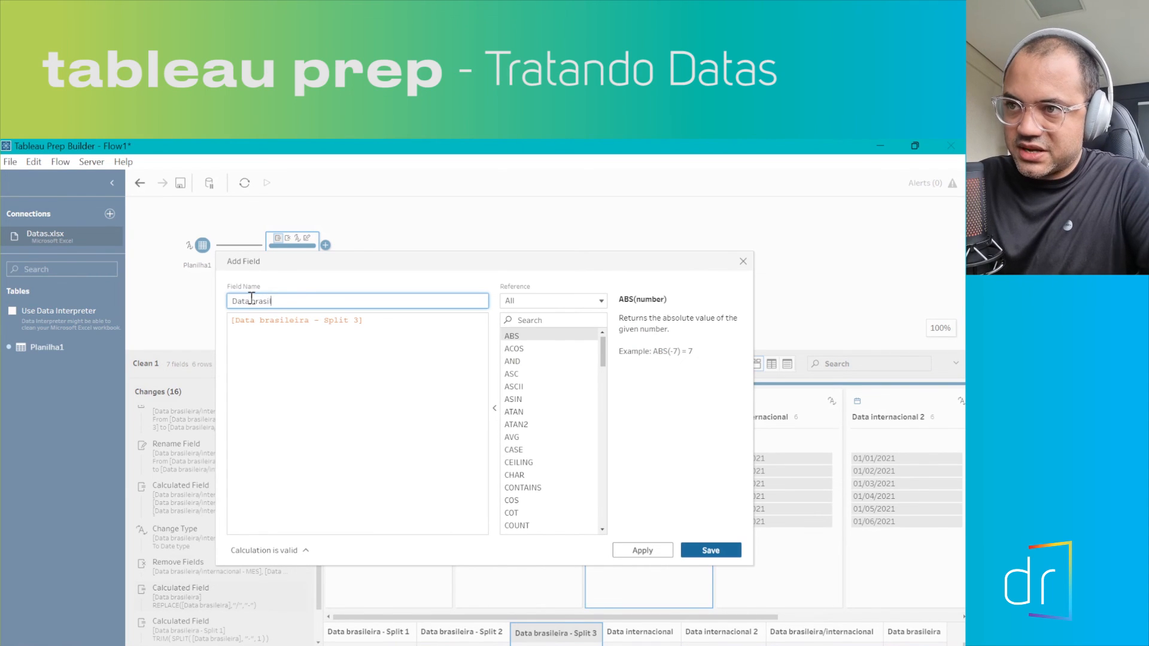
{"action": "type", "text": "eira"}
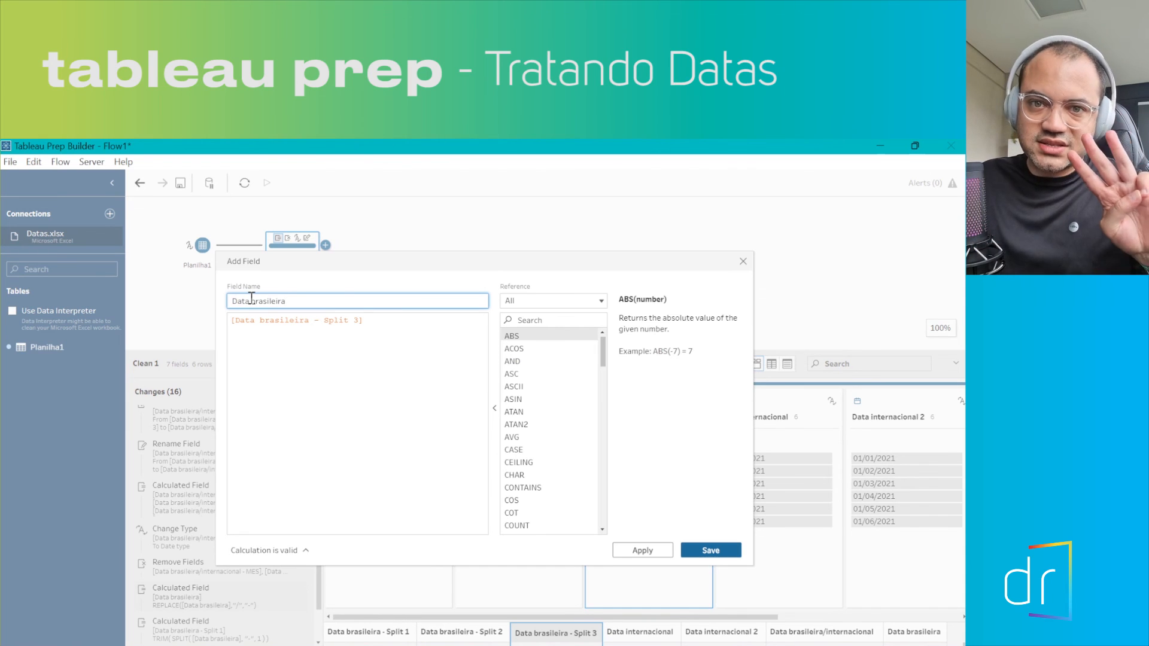
Complete the formula as [Data brasileira - Split 3]+'-'+[Data brasileira - Split 2]+'-'+[Data brasileira - Split 1] and save the field
{"action": "left_click", "coordinate": [388, 326]}
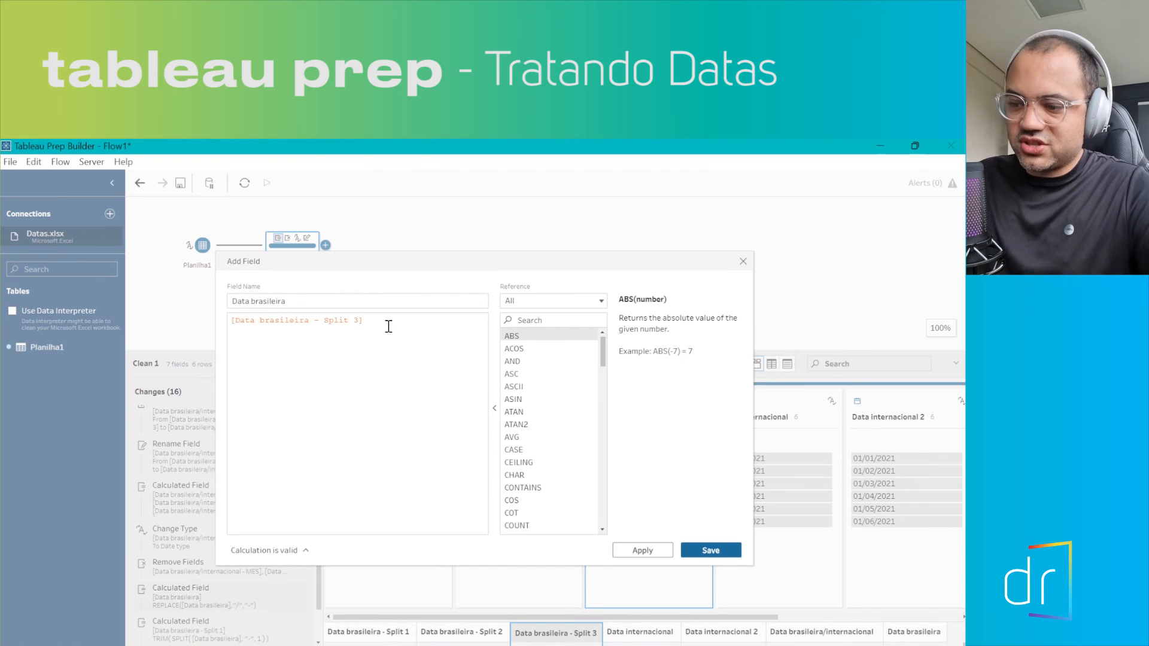
{"action": "type", "text": "'-'"}
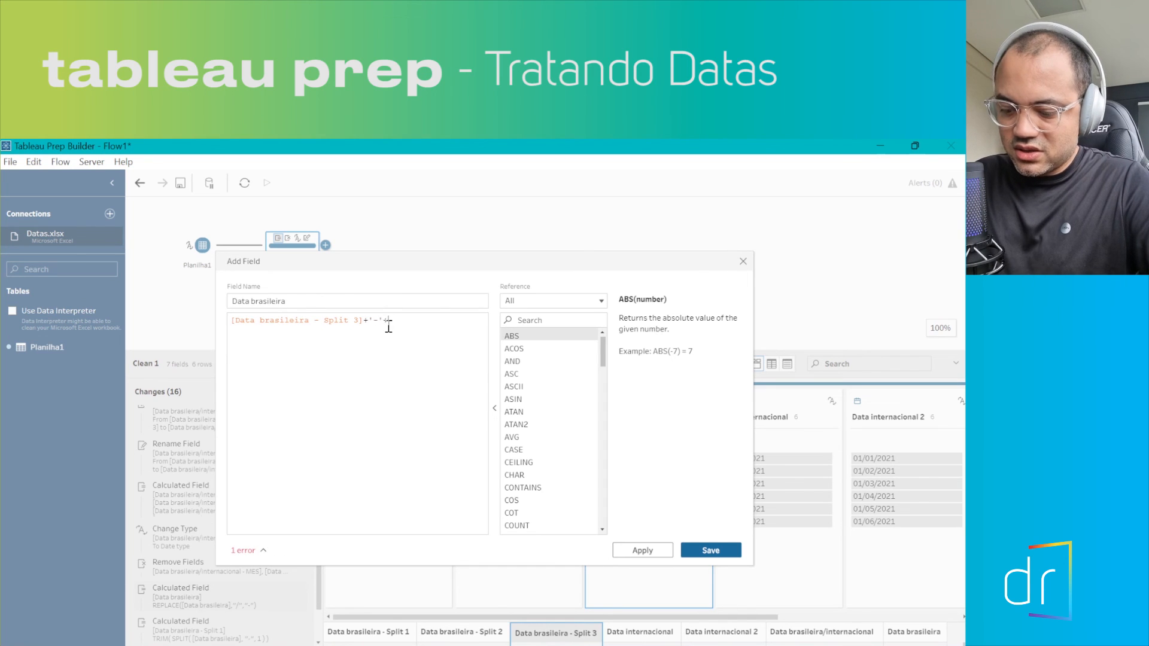
{"action": "type", "text": "+["}
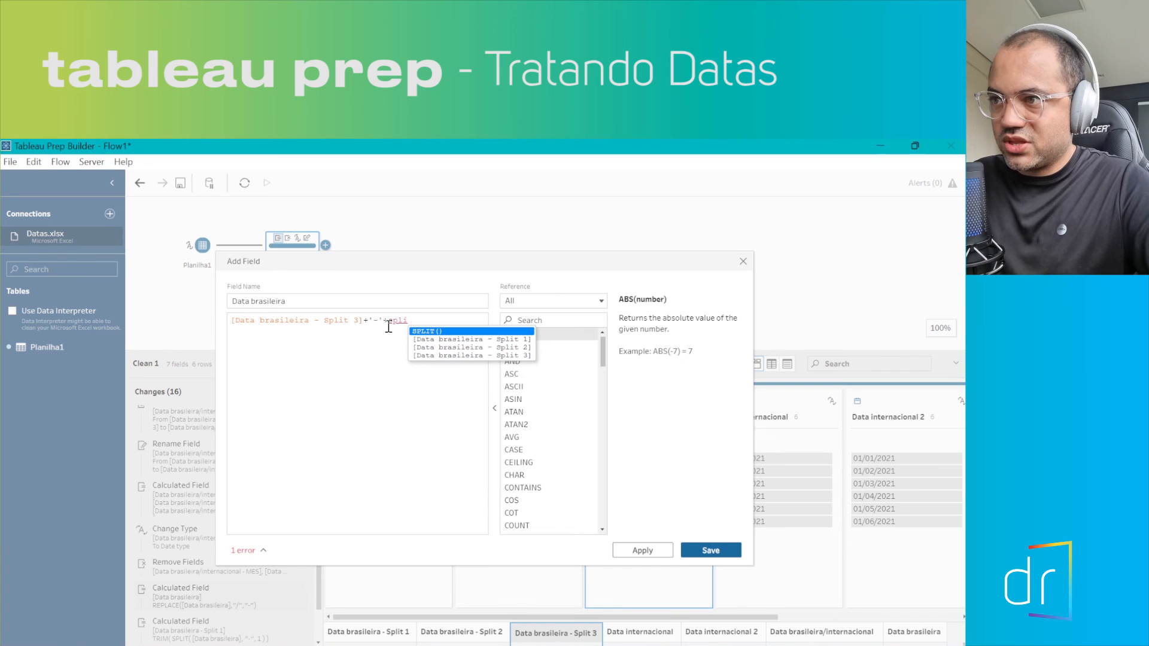
{"action": "left_click", "coordinate": [447, 346]}
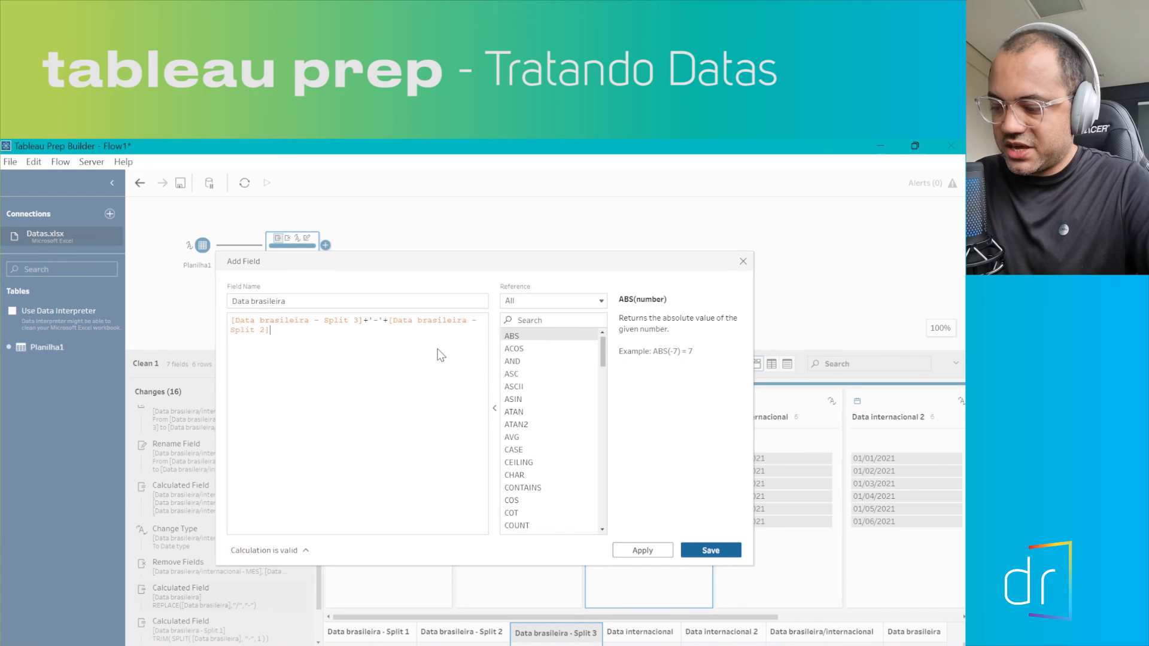
{"action": "type", "text": "+'-"}
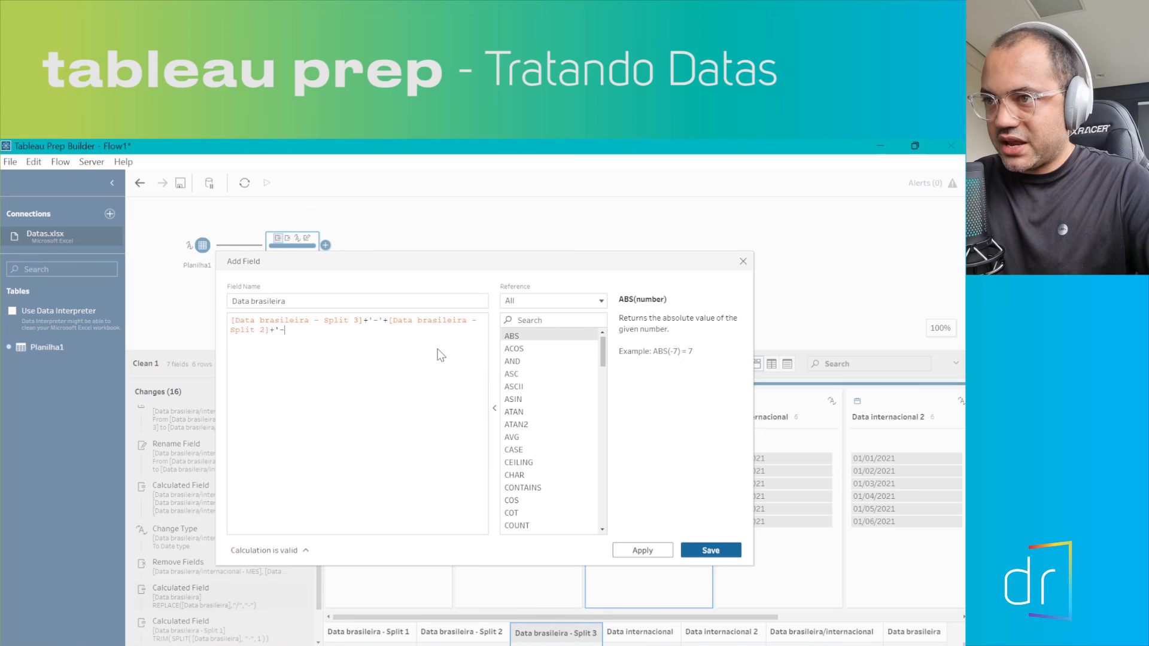
{"action": "type", "text": "'+"}
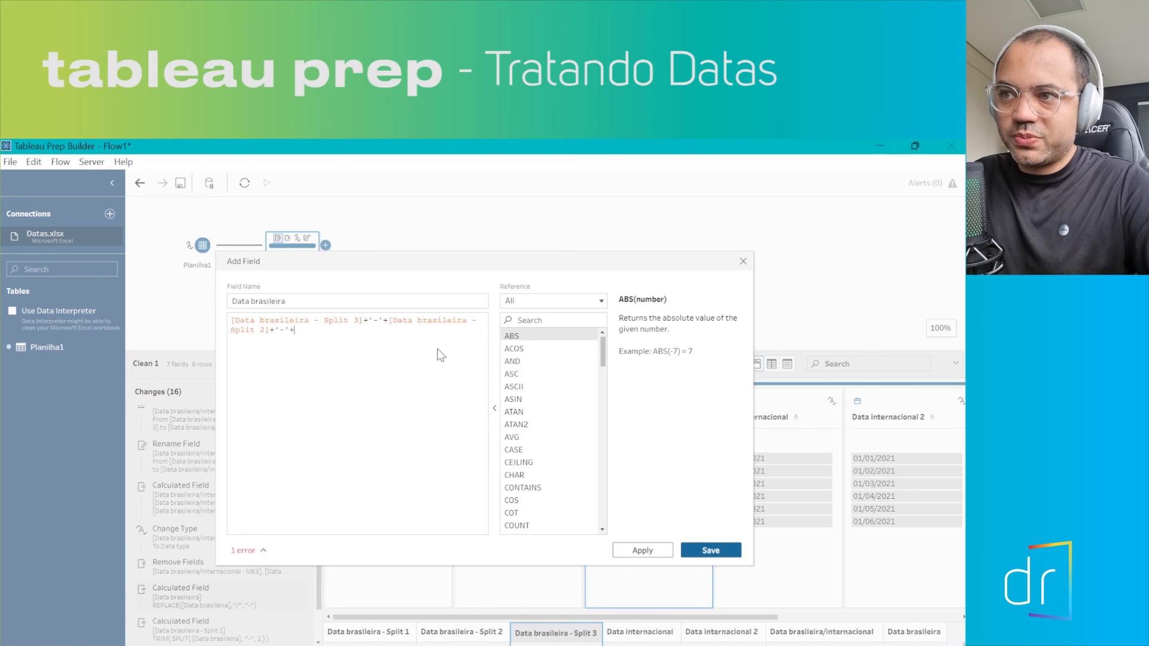
{"action": "type", "text": "spli"}
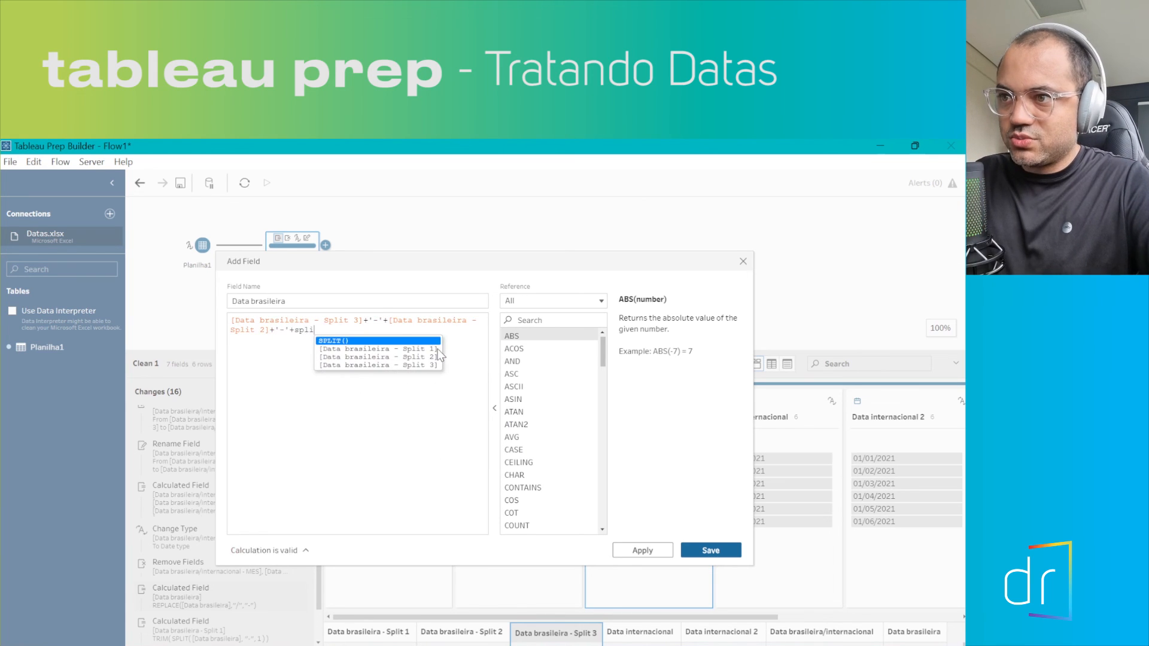
{"action": "left_click", "coordinate": [419, 349]}
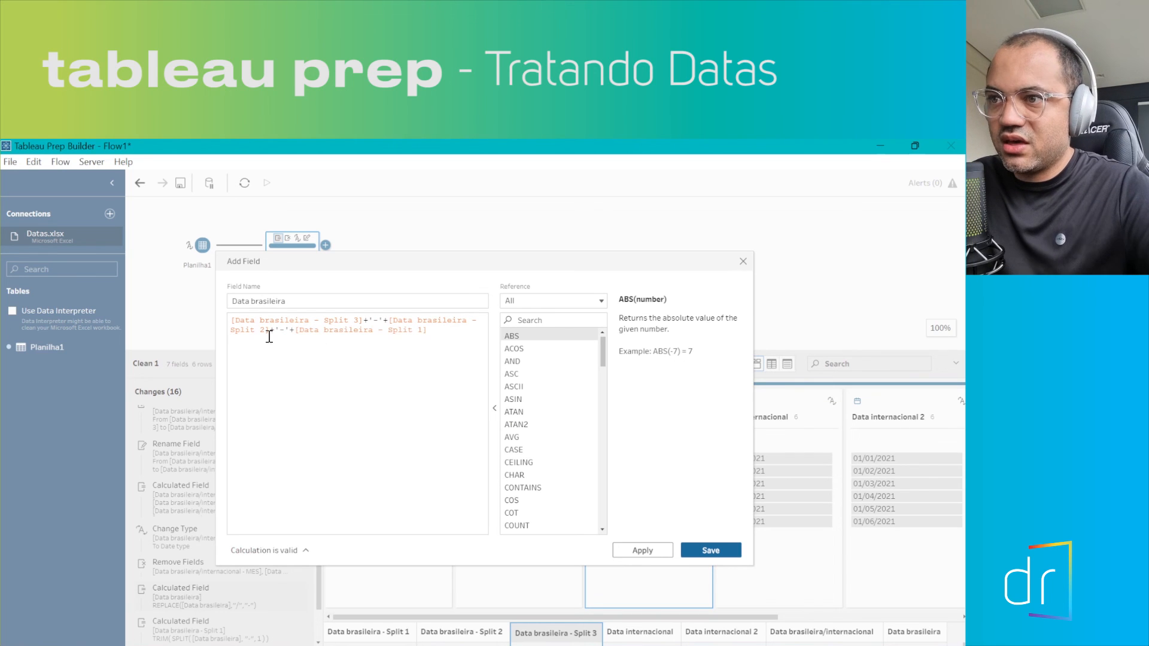
{"action": "left_click", "coordinate": [706, 549]}
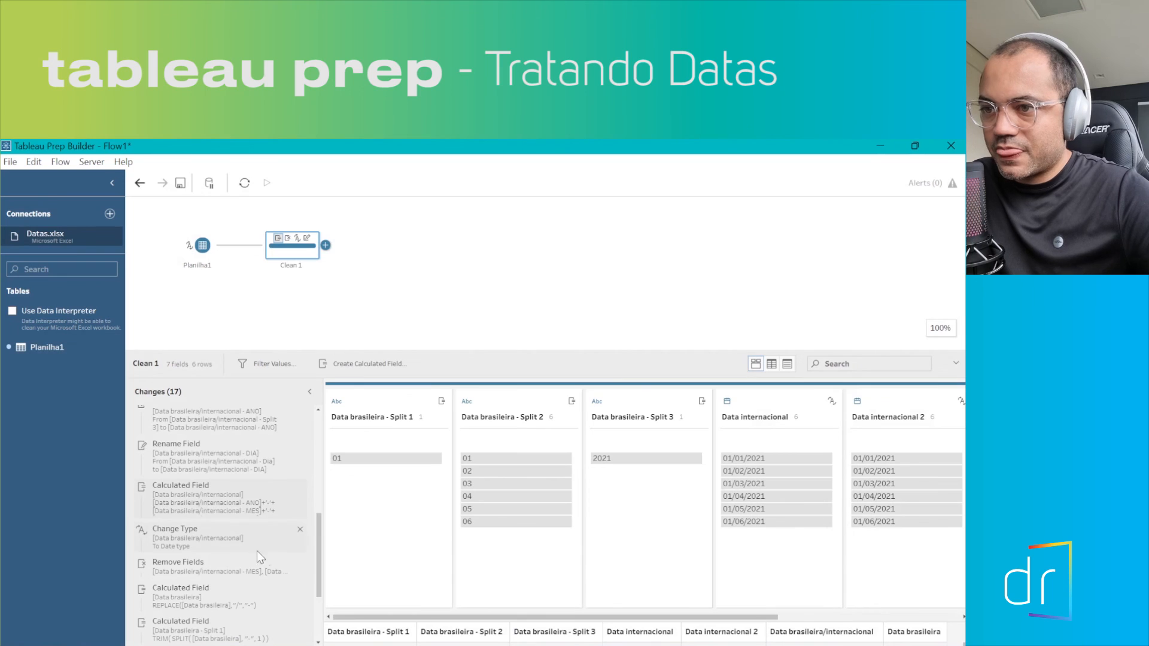
Change the data type of the recombined Data brasileira field to Date
{"action": "scroll", "coordinate": [239, 599], "scroll_direction": "down", "scroll_amount": 3}
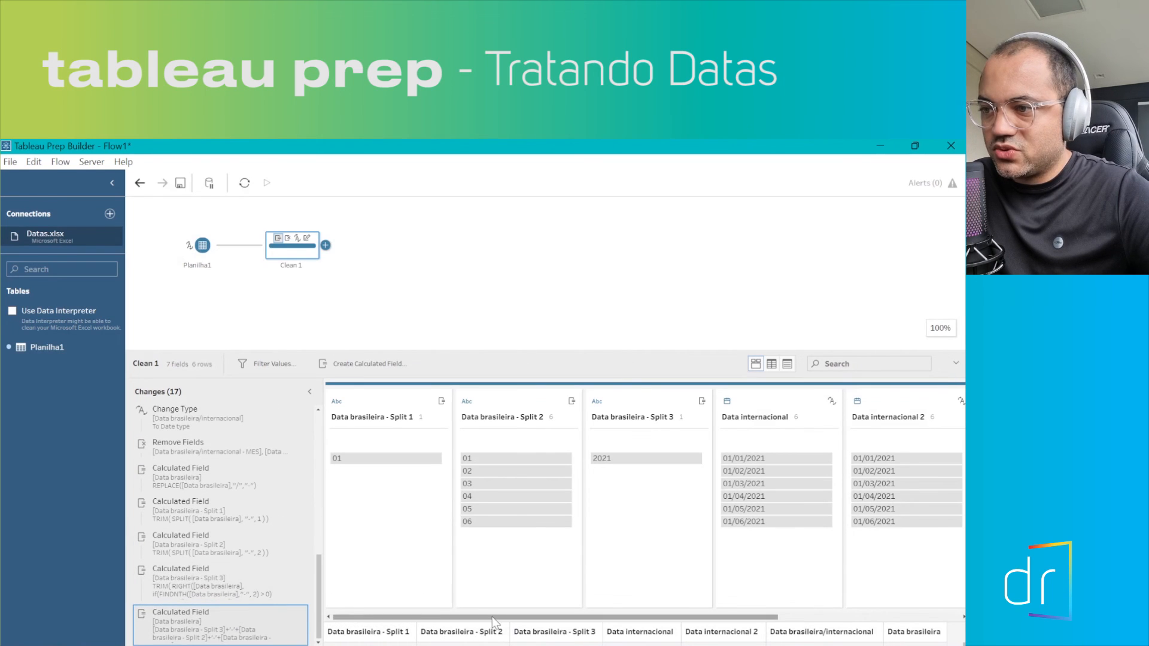
{"action": "left_click_drag", "start_coordinate": [496, 621], "coordinate": [698, 631]}
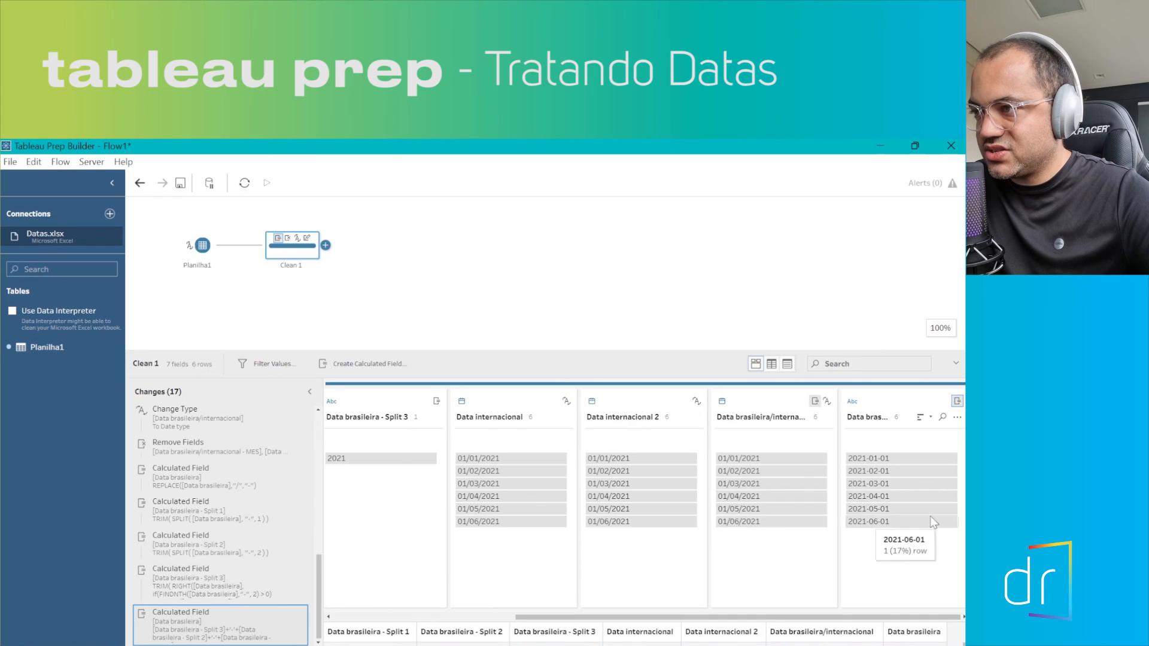
{"action": "left_click", "coordinate": [853, 401]}
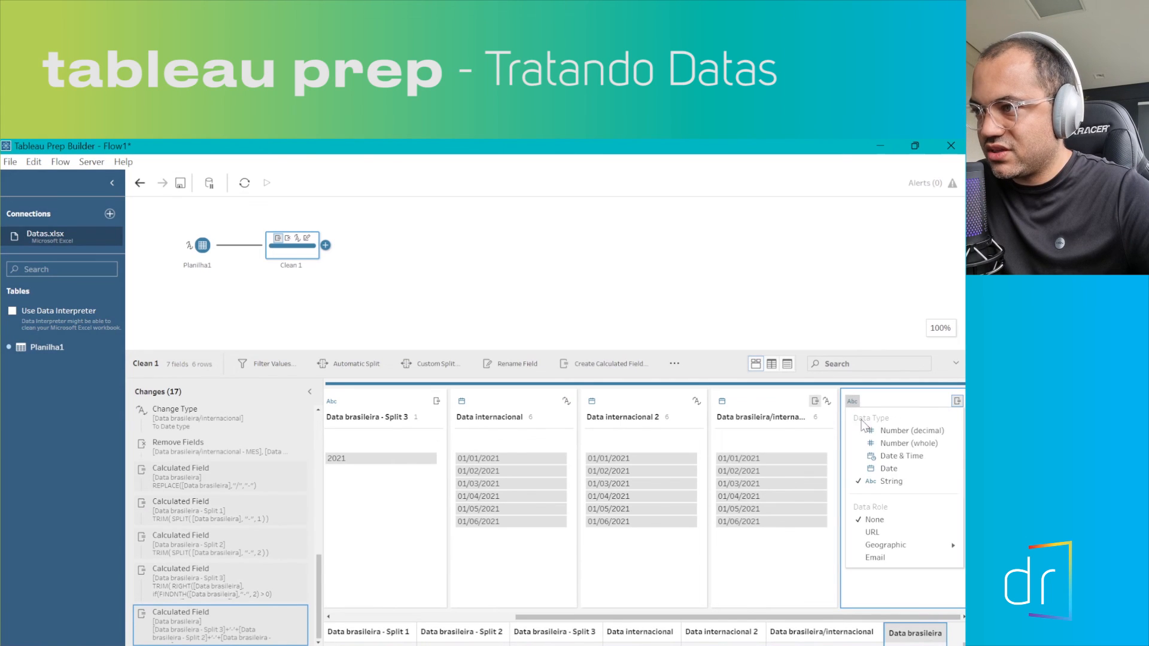
{"action": "left_click", "coordinate": [882, 469]}
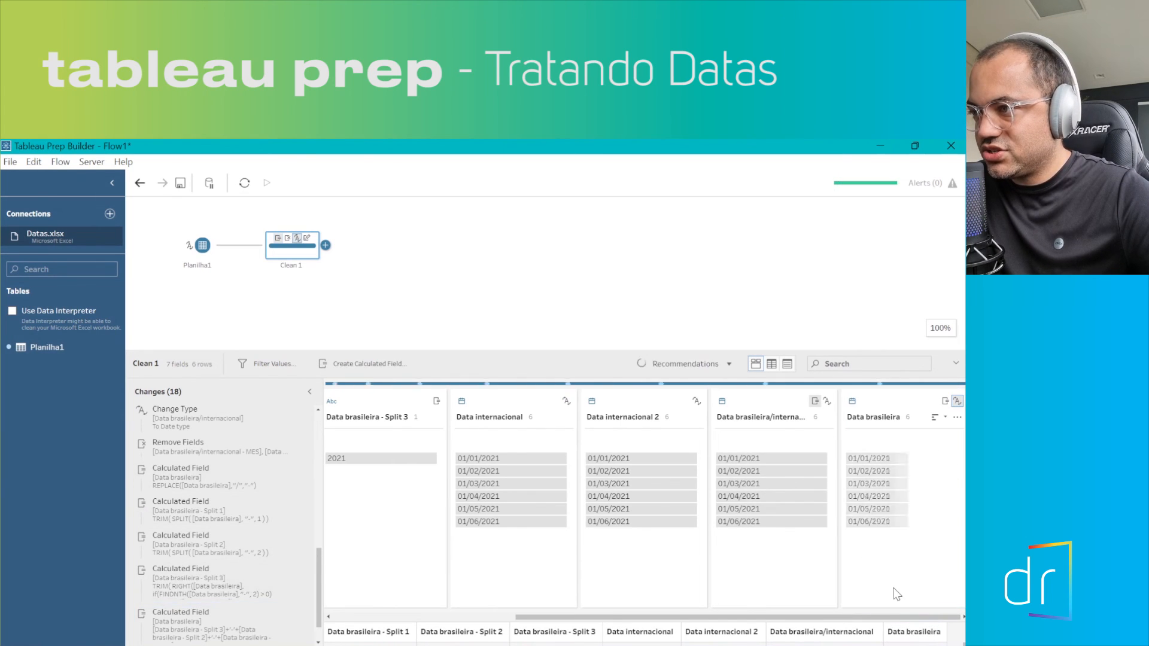
Try converting the Data brasileira dates to month numbers and remove that conversion from the changes
{"action": "left_click", "coordinate": [958, 417]}
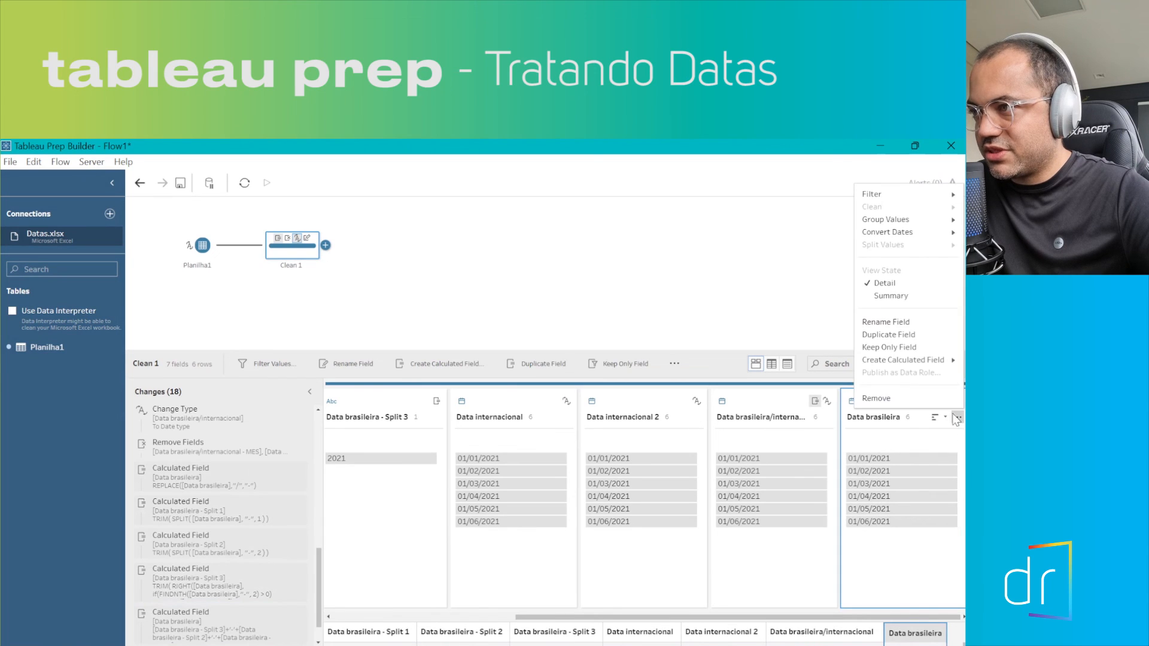
{"action": "mouse_move", "coordinate": [936, 233]}
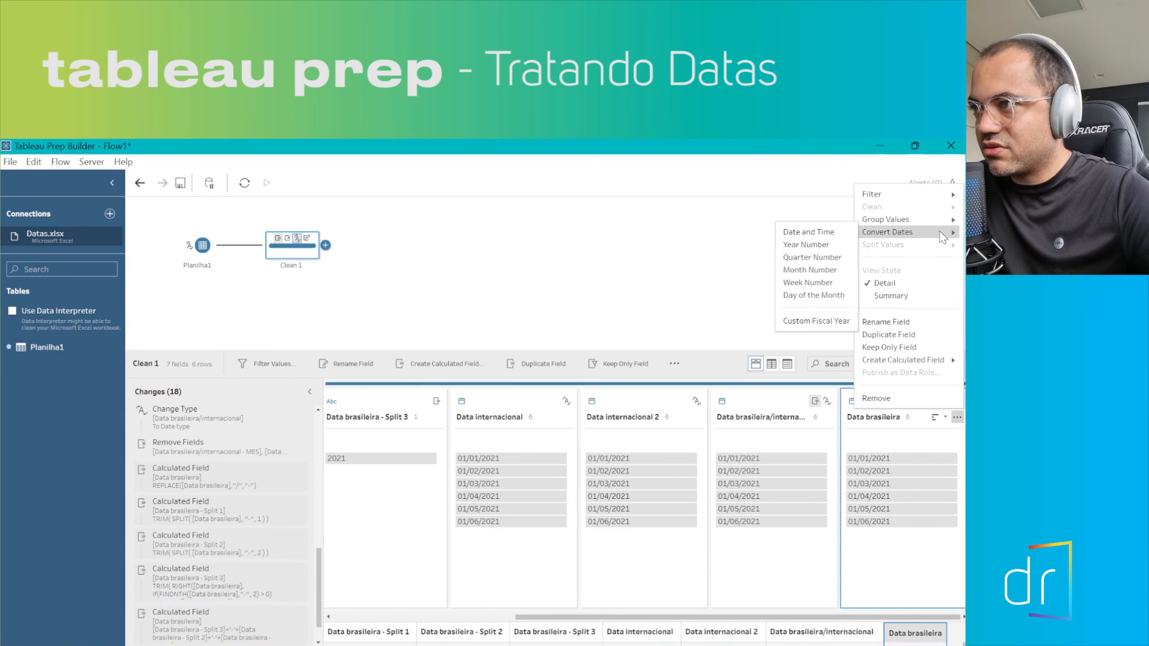
{"action": "left_click", "coordinate": [819, 271]}
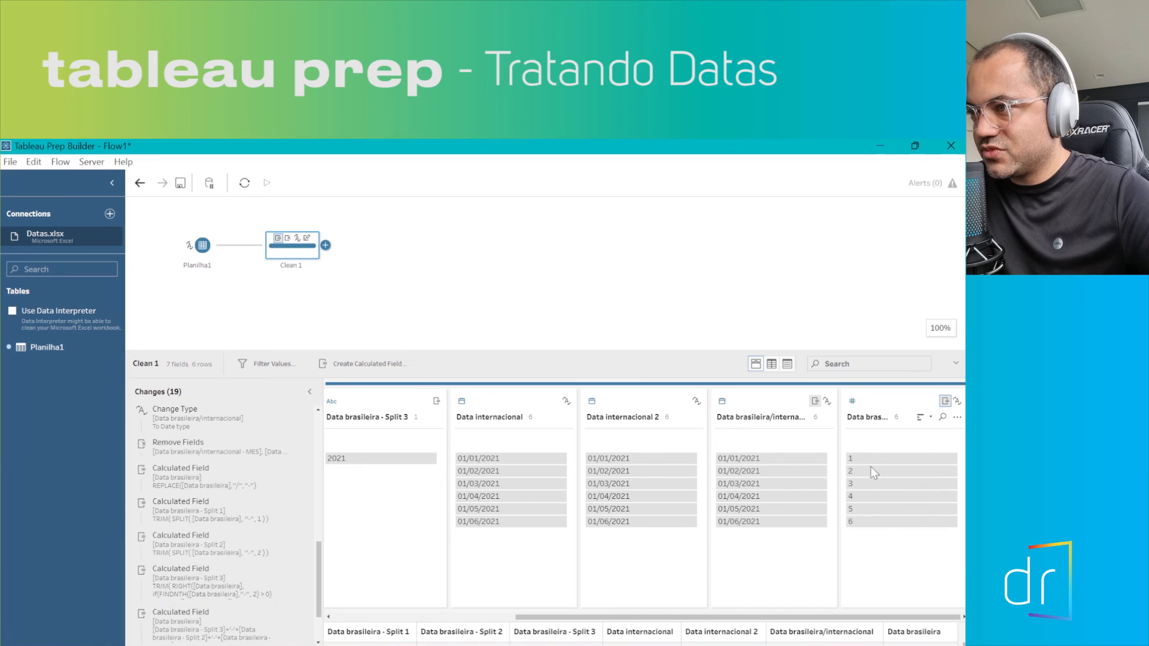
{"action": "scroll", "coordinate": [188, 613], "scroll_direction": "down", "scroll_amount": 2}
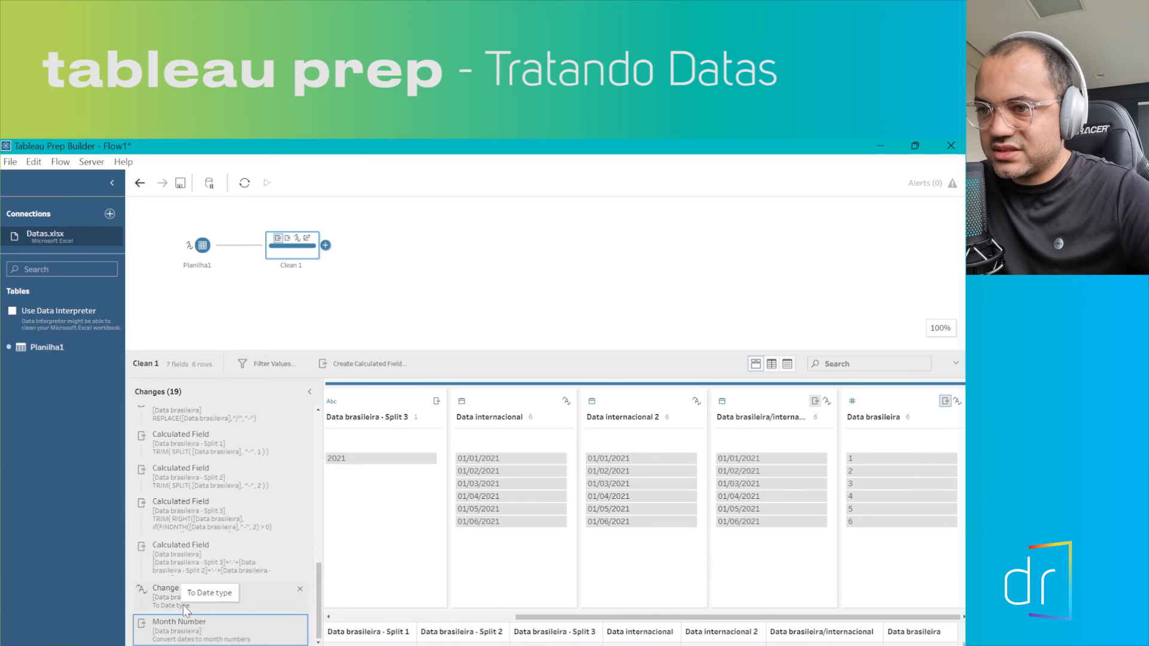
{"action": "left_click", "coordinate": [300, 623]}
Remove the helper fields Data brasileira - Split 1, Split 2 and Split 3 together
{"action": "left_click_drag", "start_coordinate": [549, 622], "coordinate": [333, 608]}
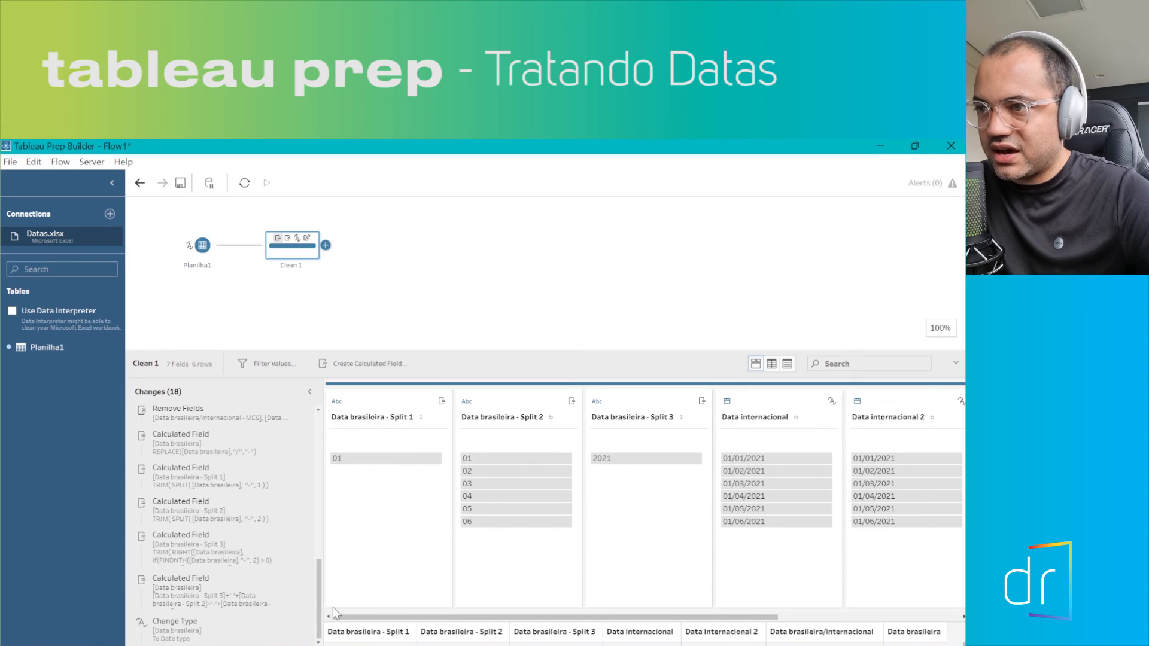
{"action": "left_click", "coordinate": [376, 404]}
{"action": "left_click", "coordinate": [536, 405], "text": "ctrl"}
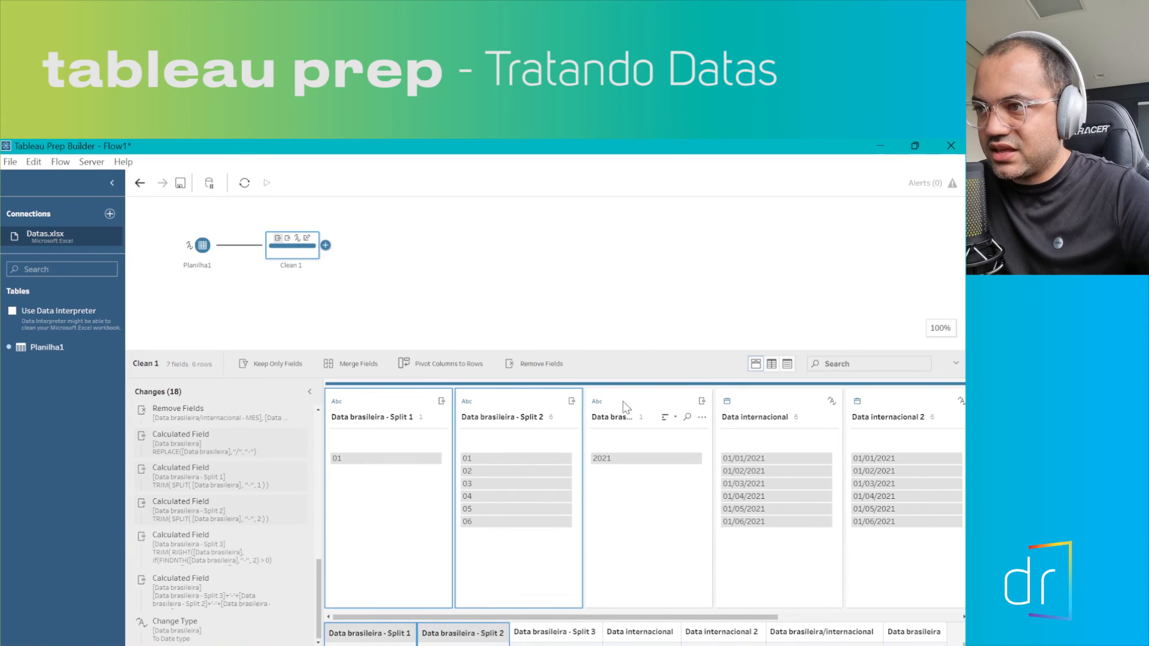
{"action": "left_click", "coordinate": [638, 405], "text": "ctrl"}
{"action": "right_click", "coordinate": [637, 406]}
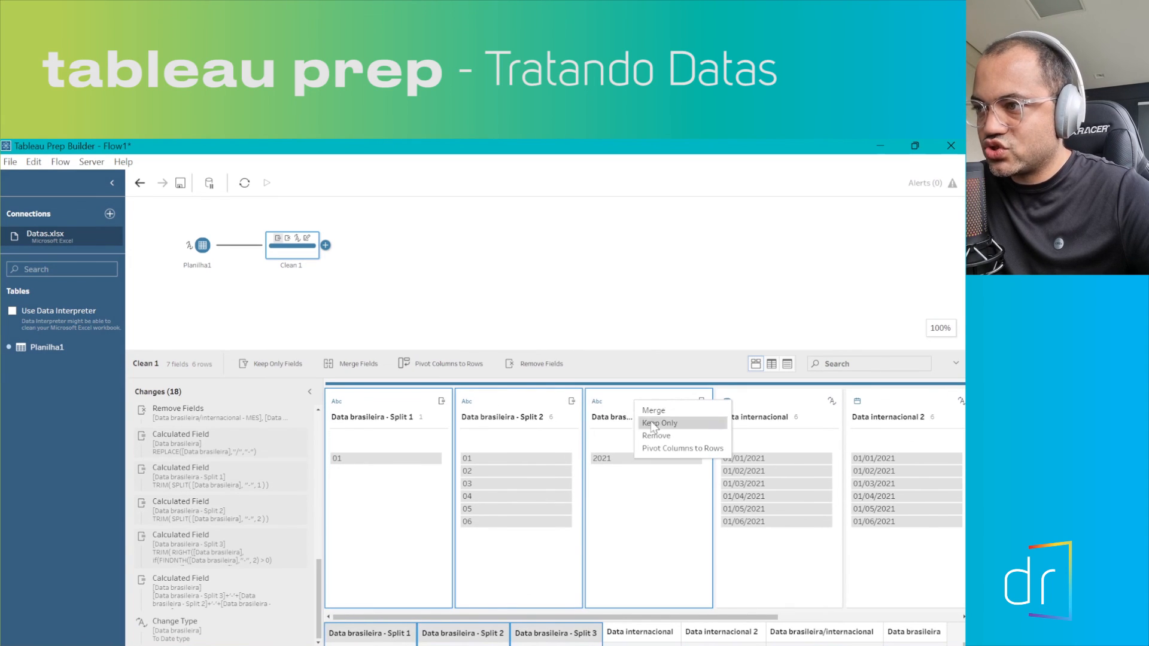
{"action": "left_click", "coordinate": [658, 435]}
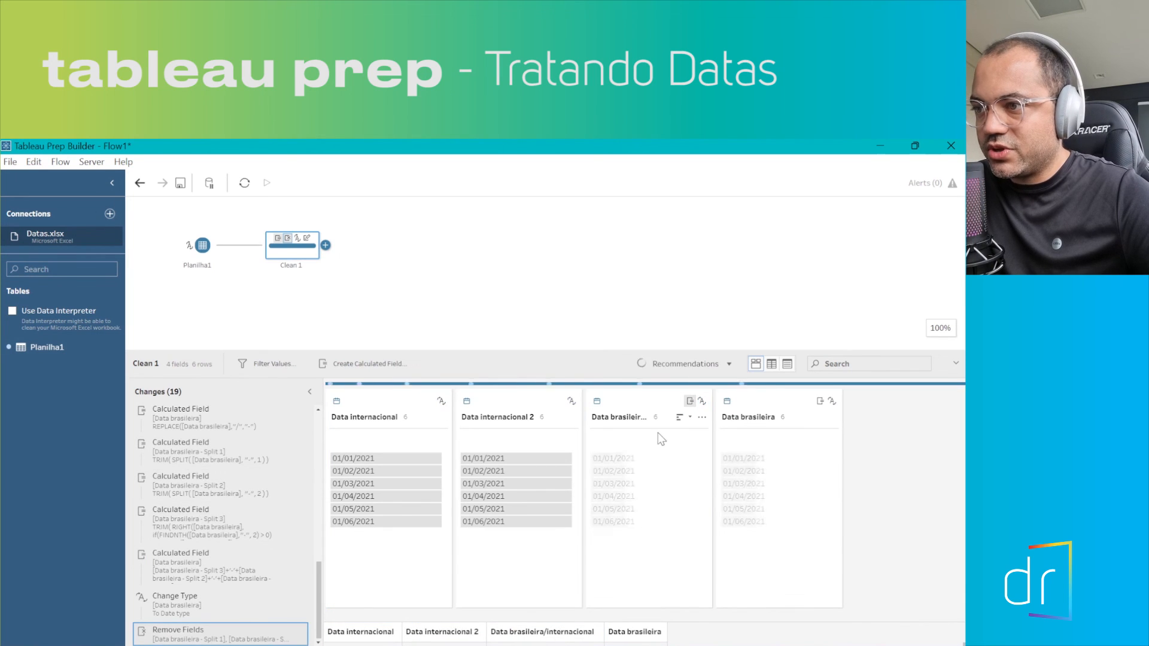